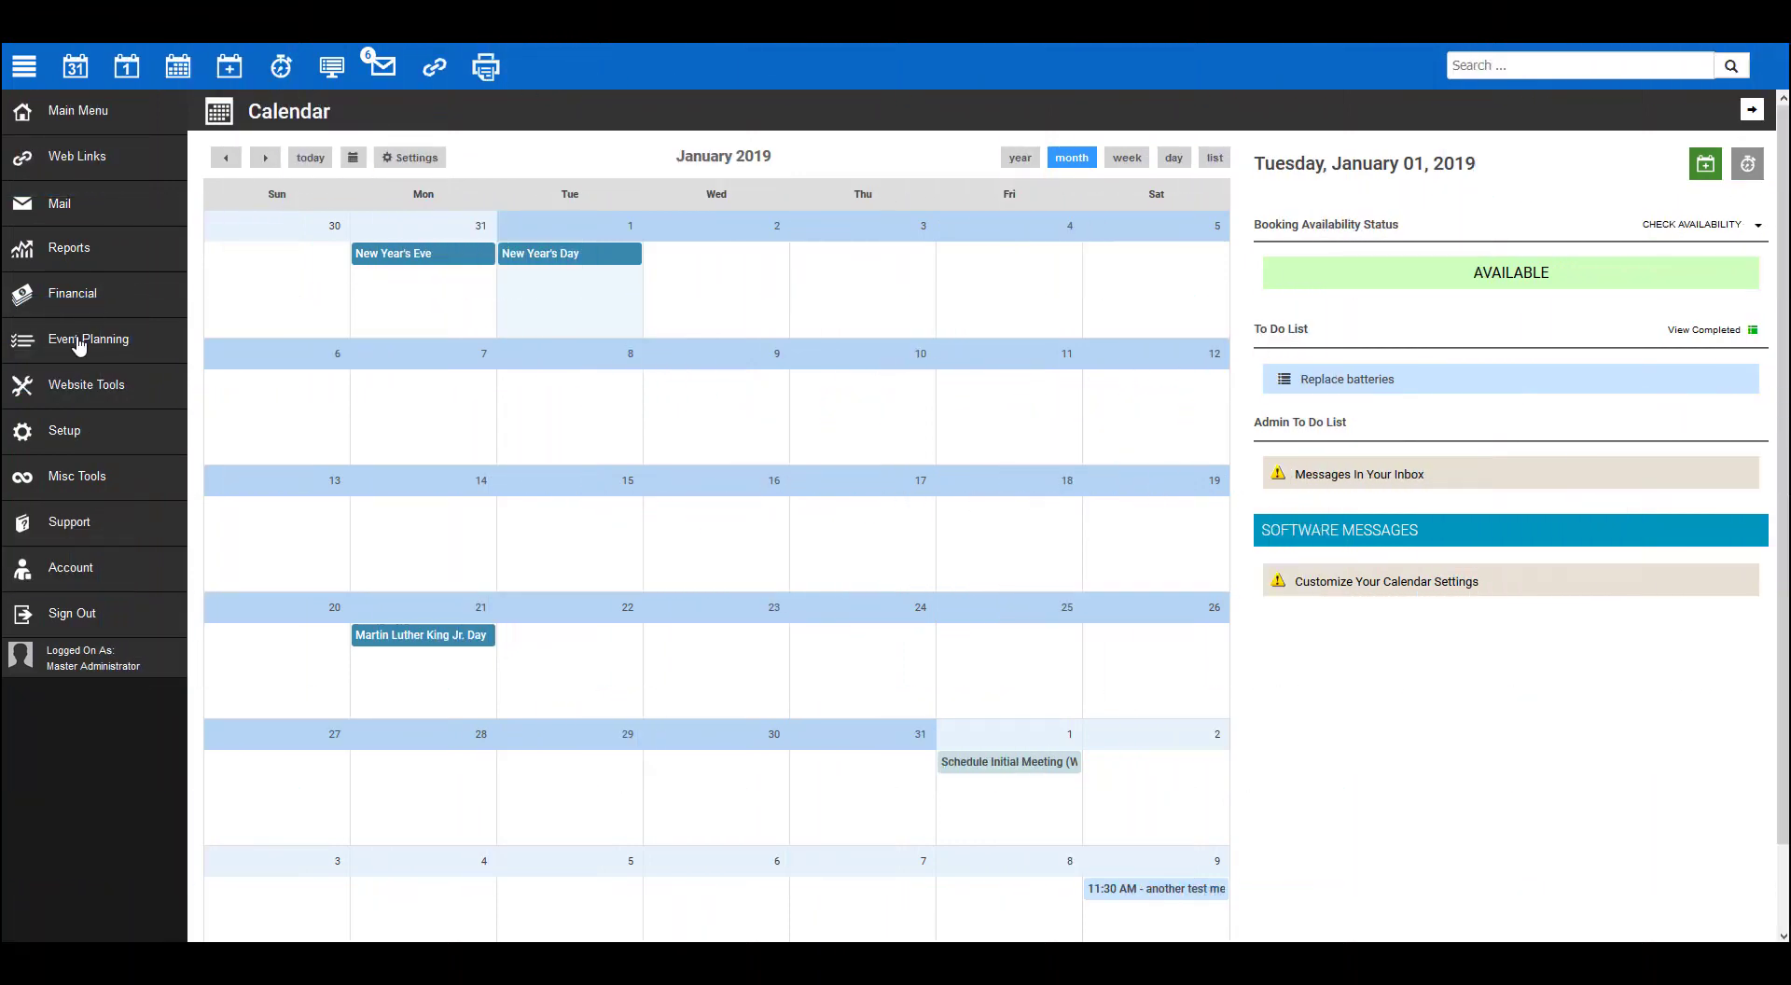
Go to the Website Tools section from the left sidebar
{"action": "left_click", "coordinate": [65, 385]}
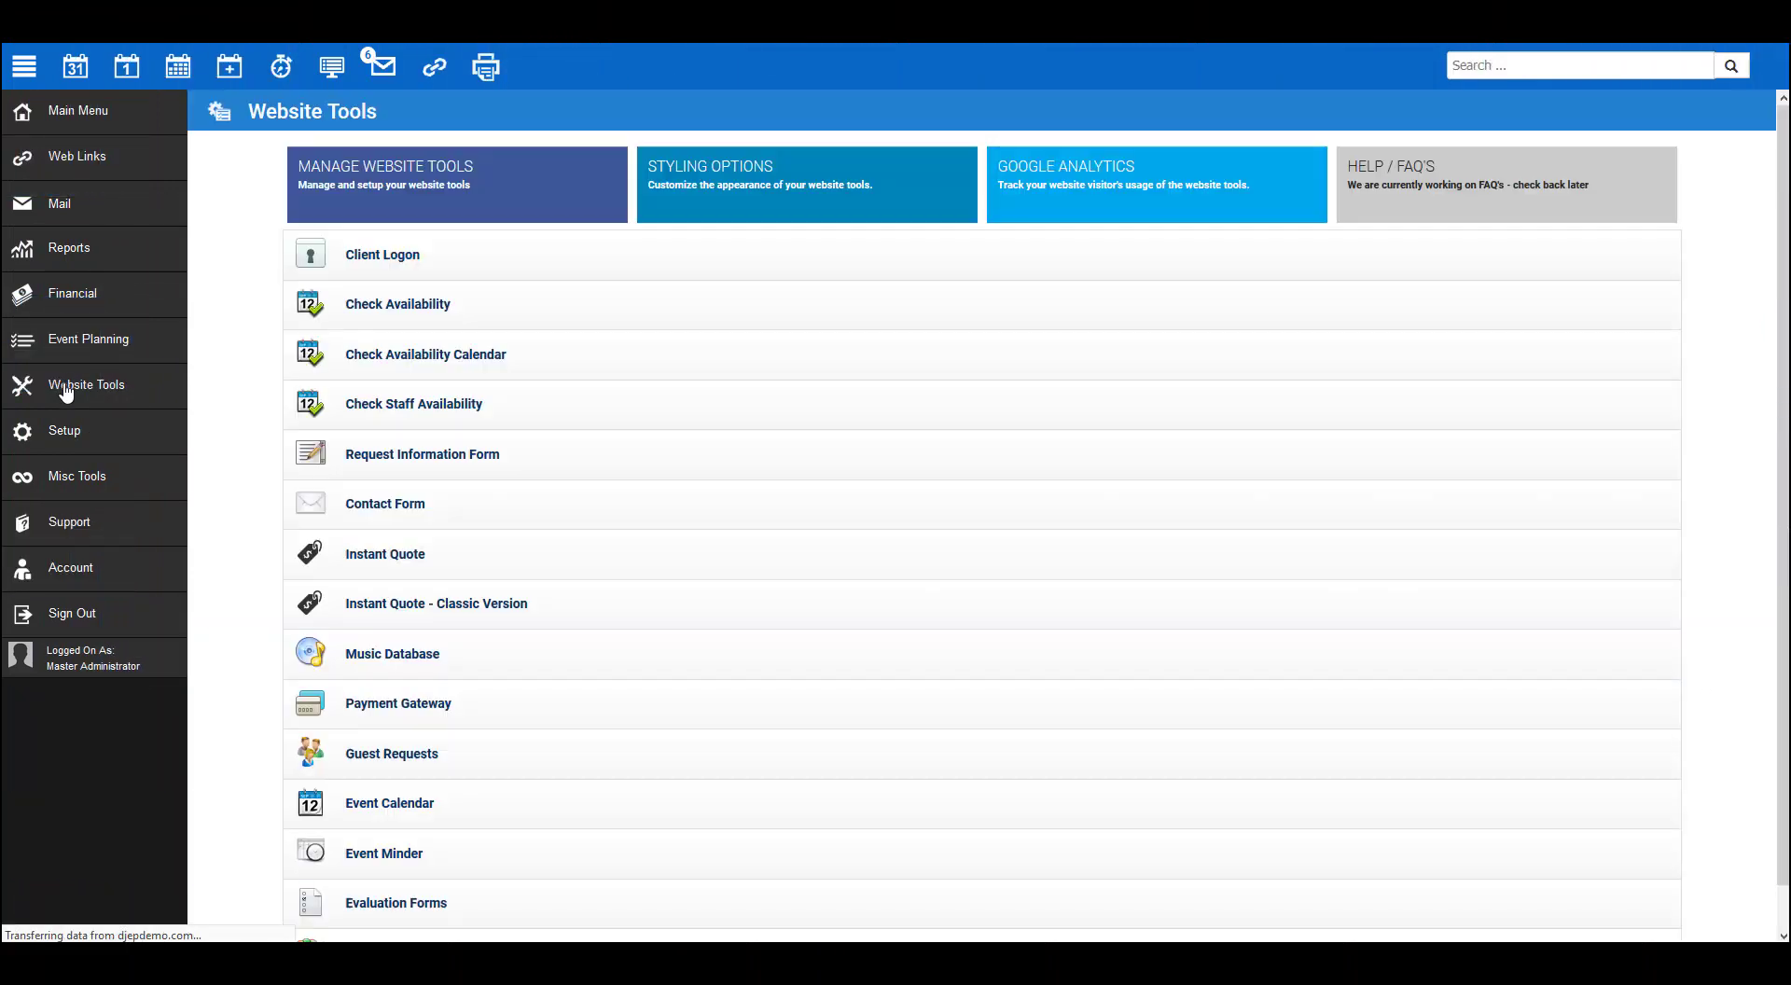
Open Styling Options and select the company logo link URL
{"action": "left_click", "coordinate": [675, 194]}
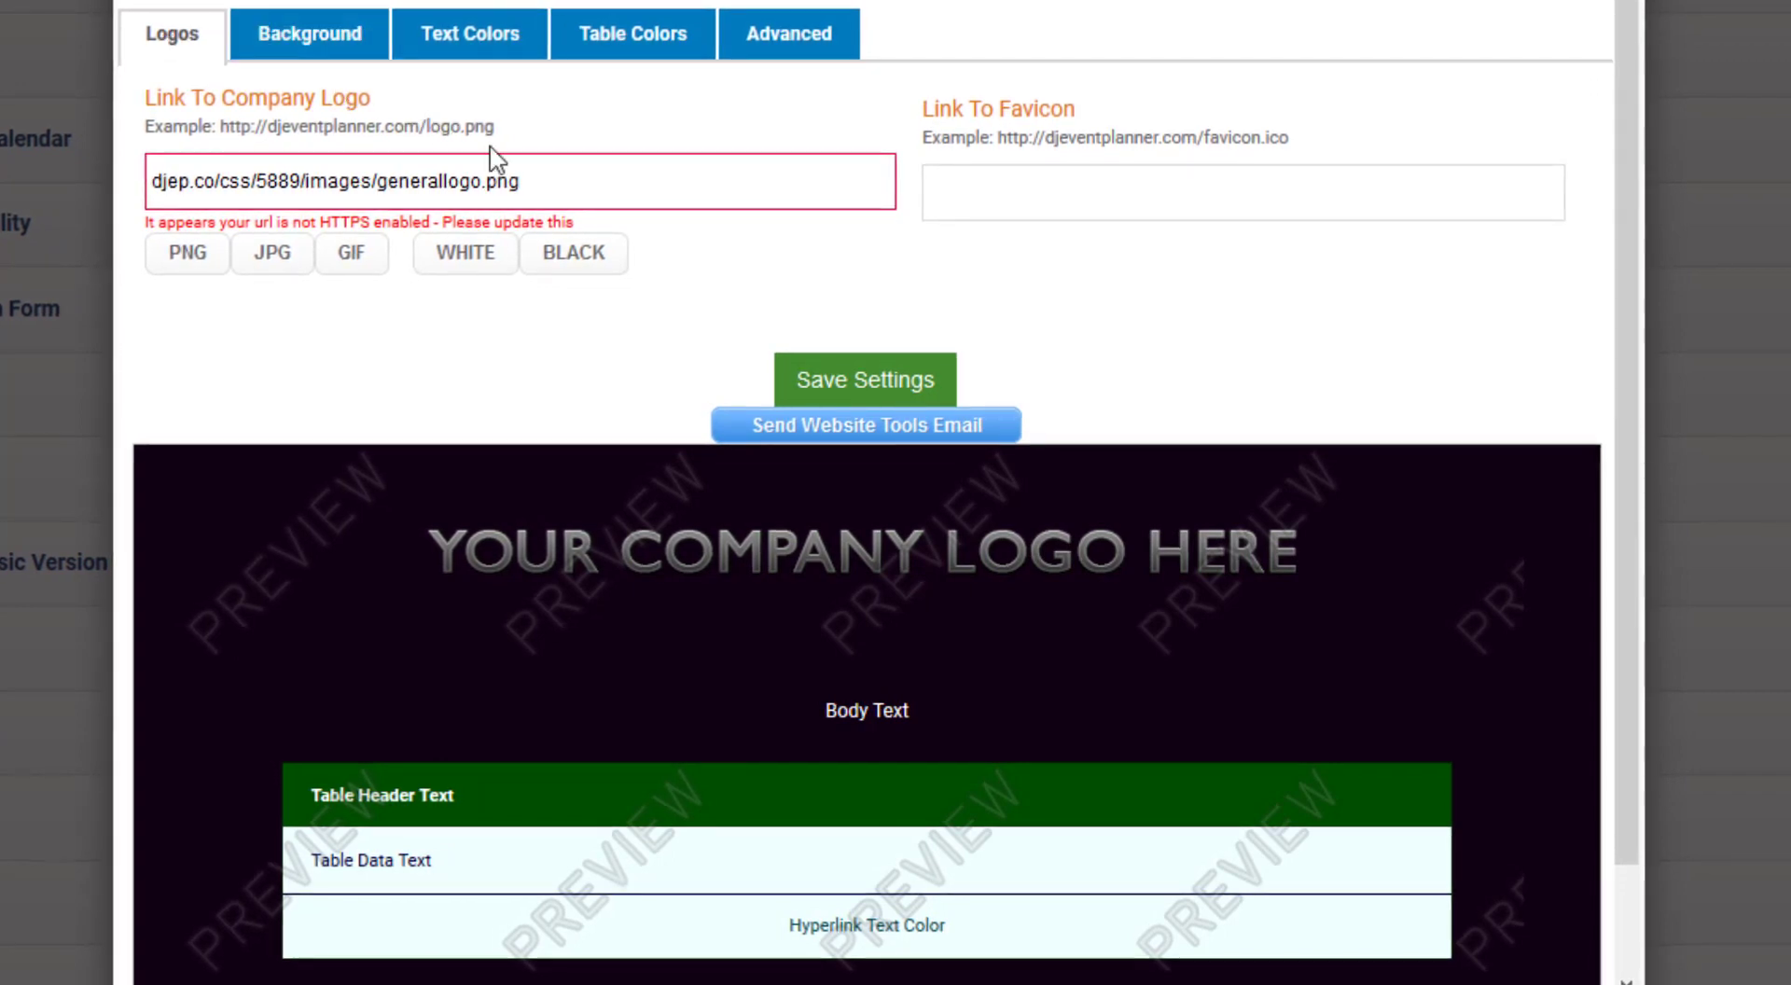
{"action": "left_click_drag", "start_coordinate": [564, 179], "coordinate": [78, 180]}
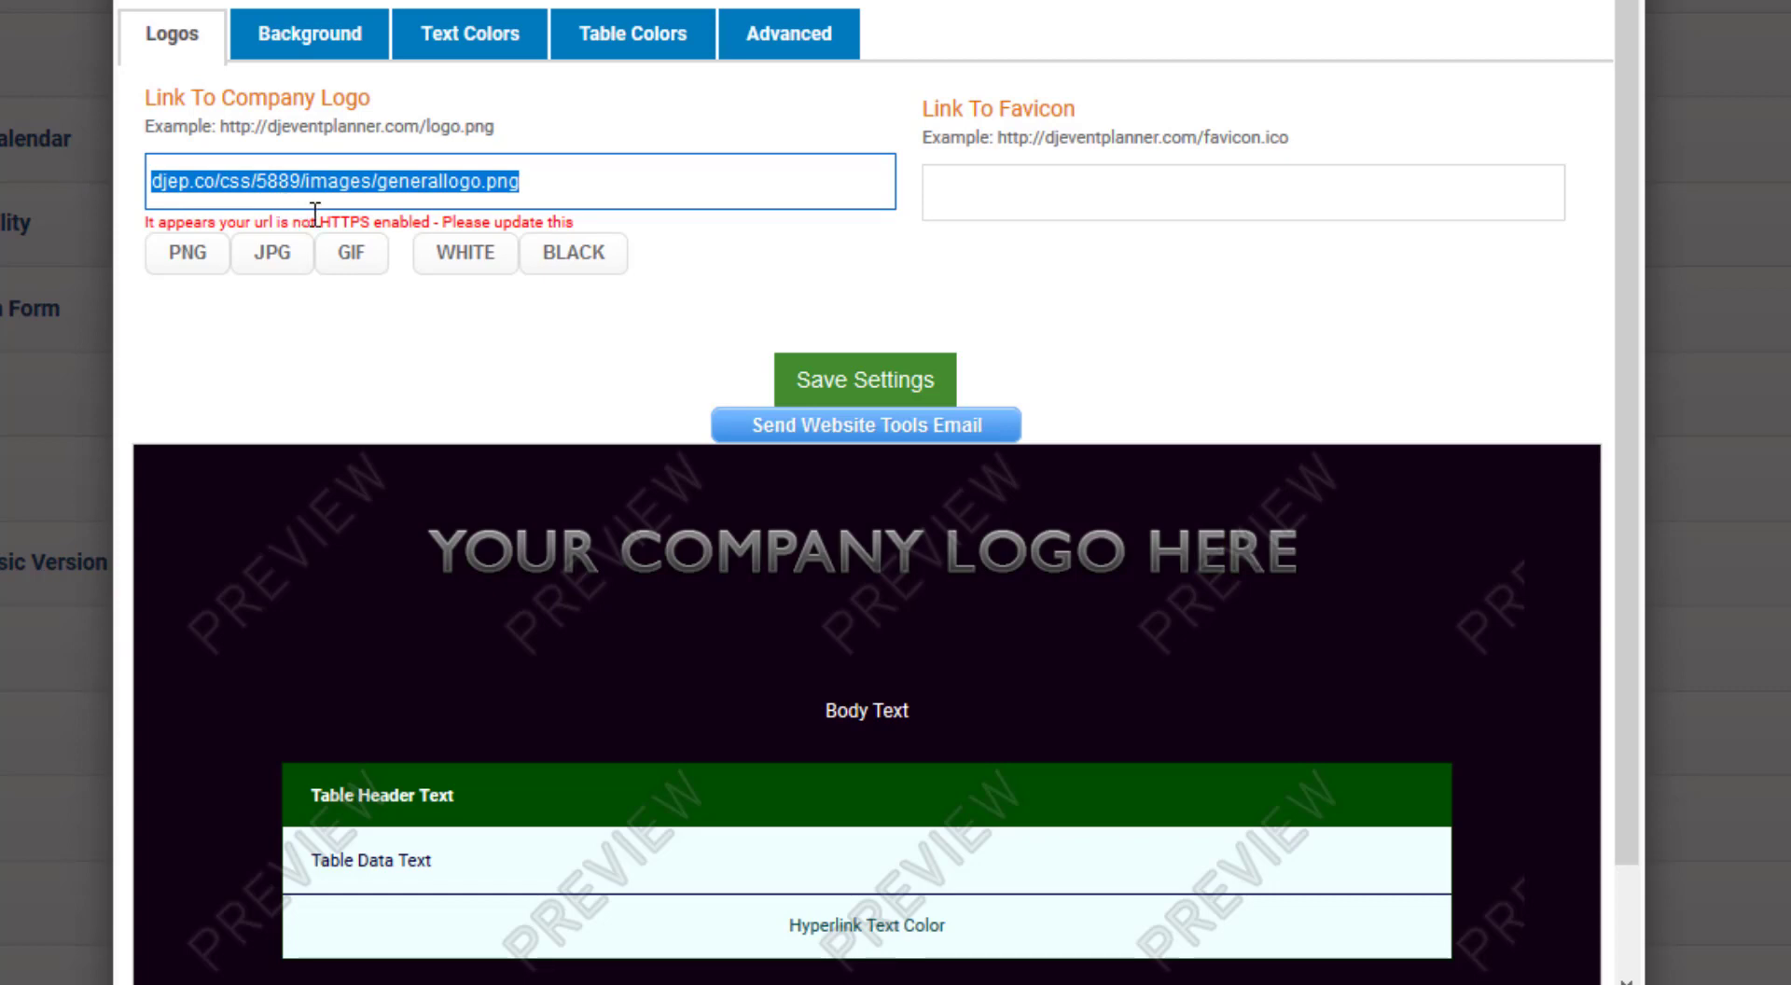
View the background settings: no image, Repeat, colour 100010
{"action": "left_click", "coordinate": [309, 37]}
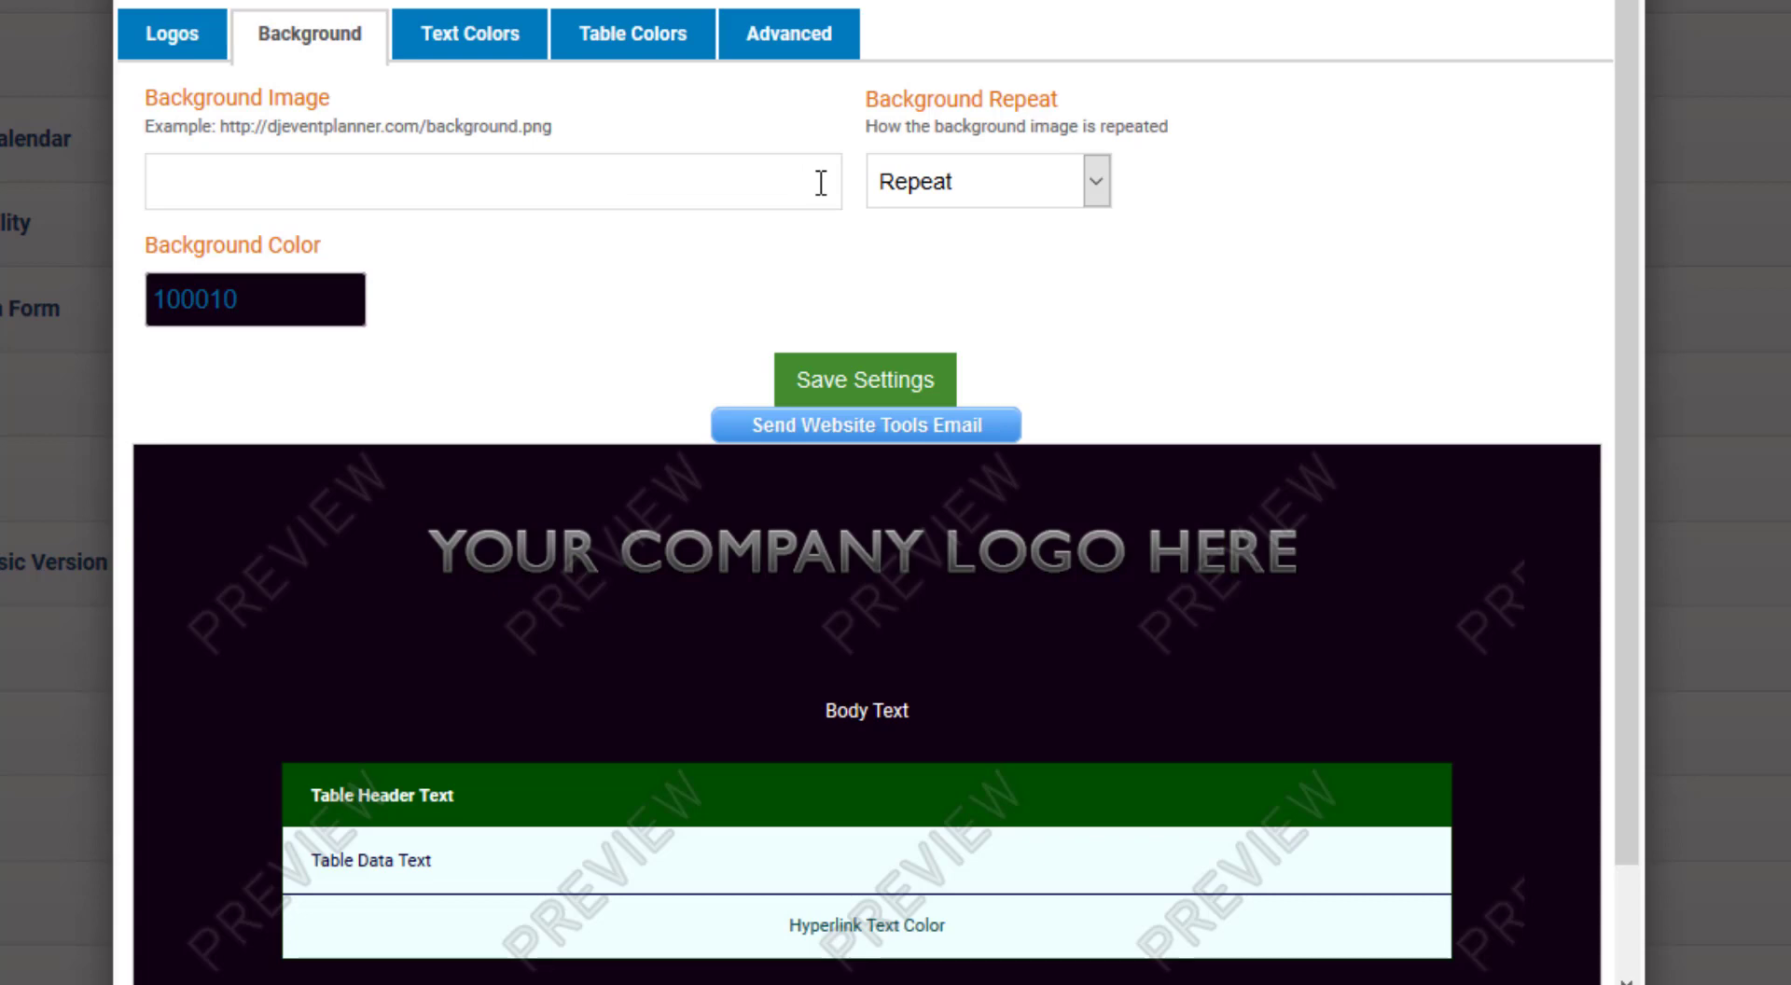
Try body text colour 666666, then restore it to FEFEFE
{"action": "left_click", "coordinate": [499, 42]}
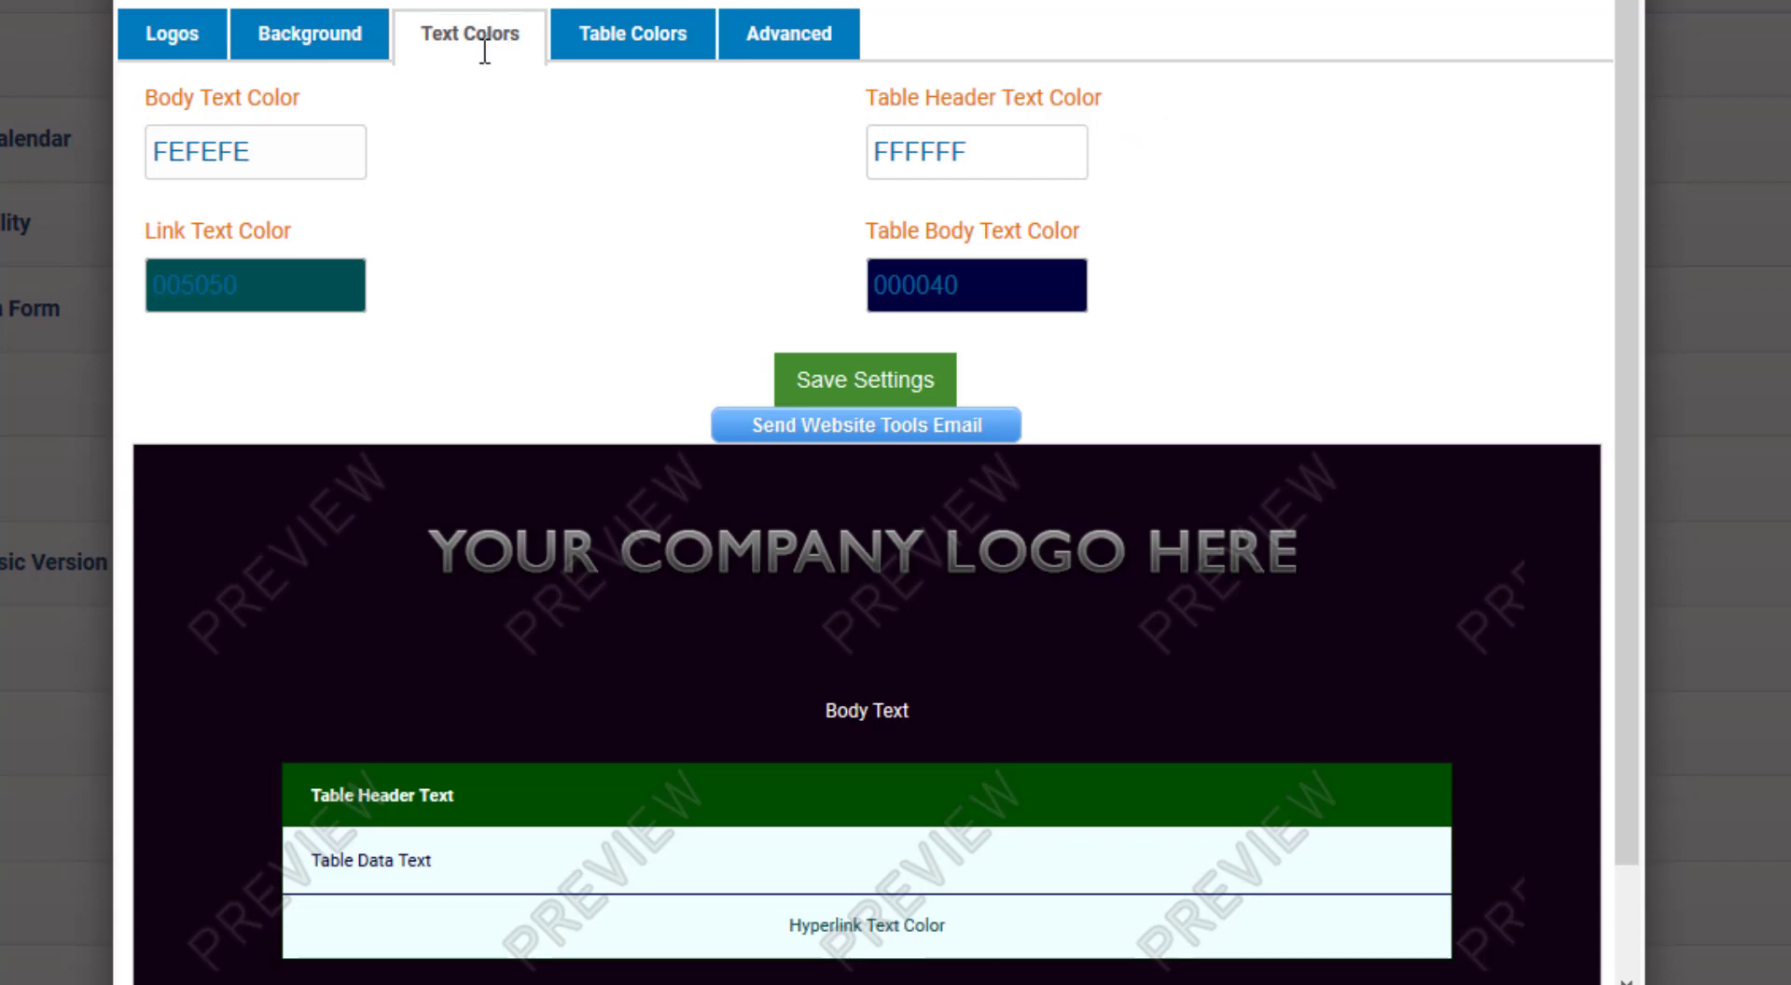
{"action": "left_click", "coordinate": [331, 151]}
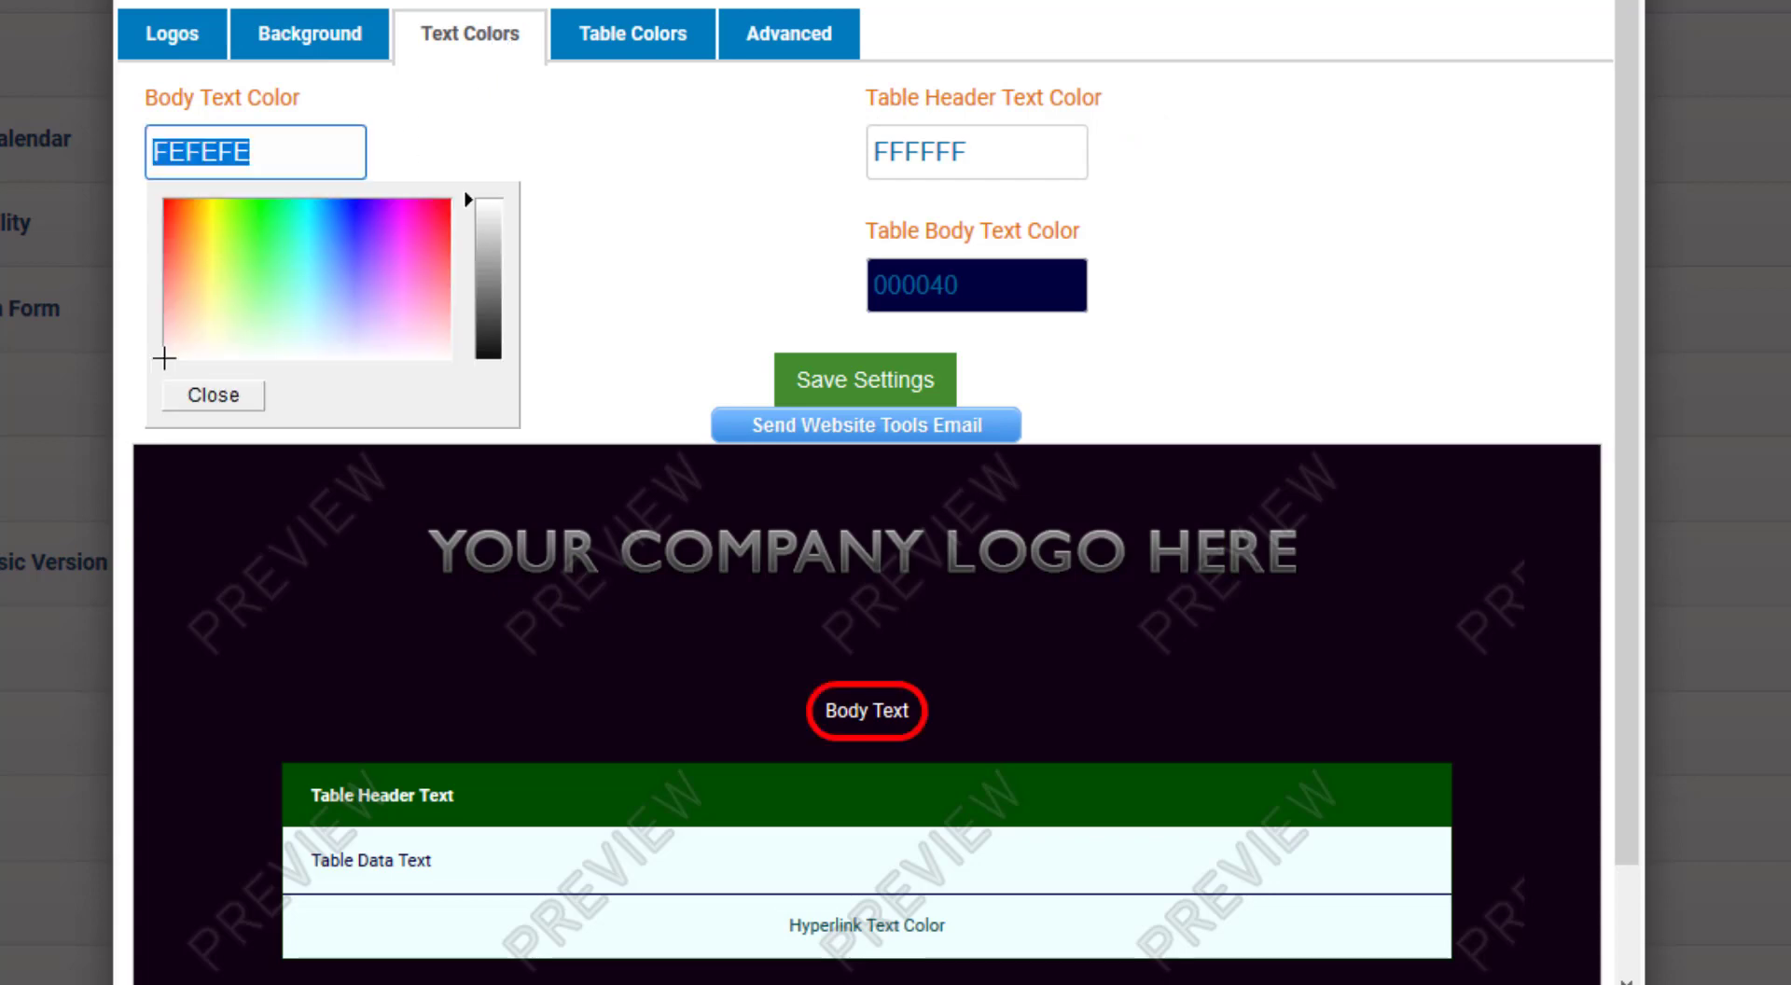
{"action": "type", "text": "666666"}
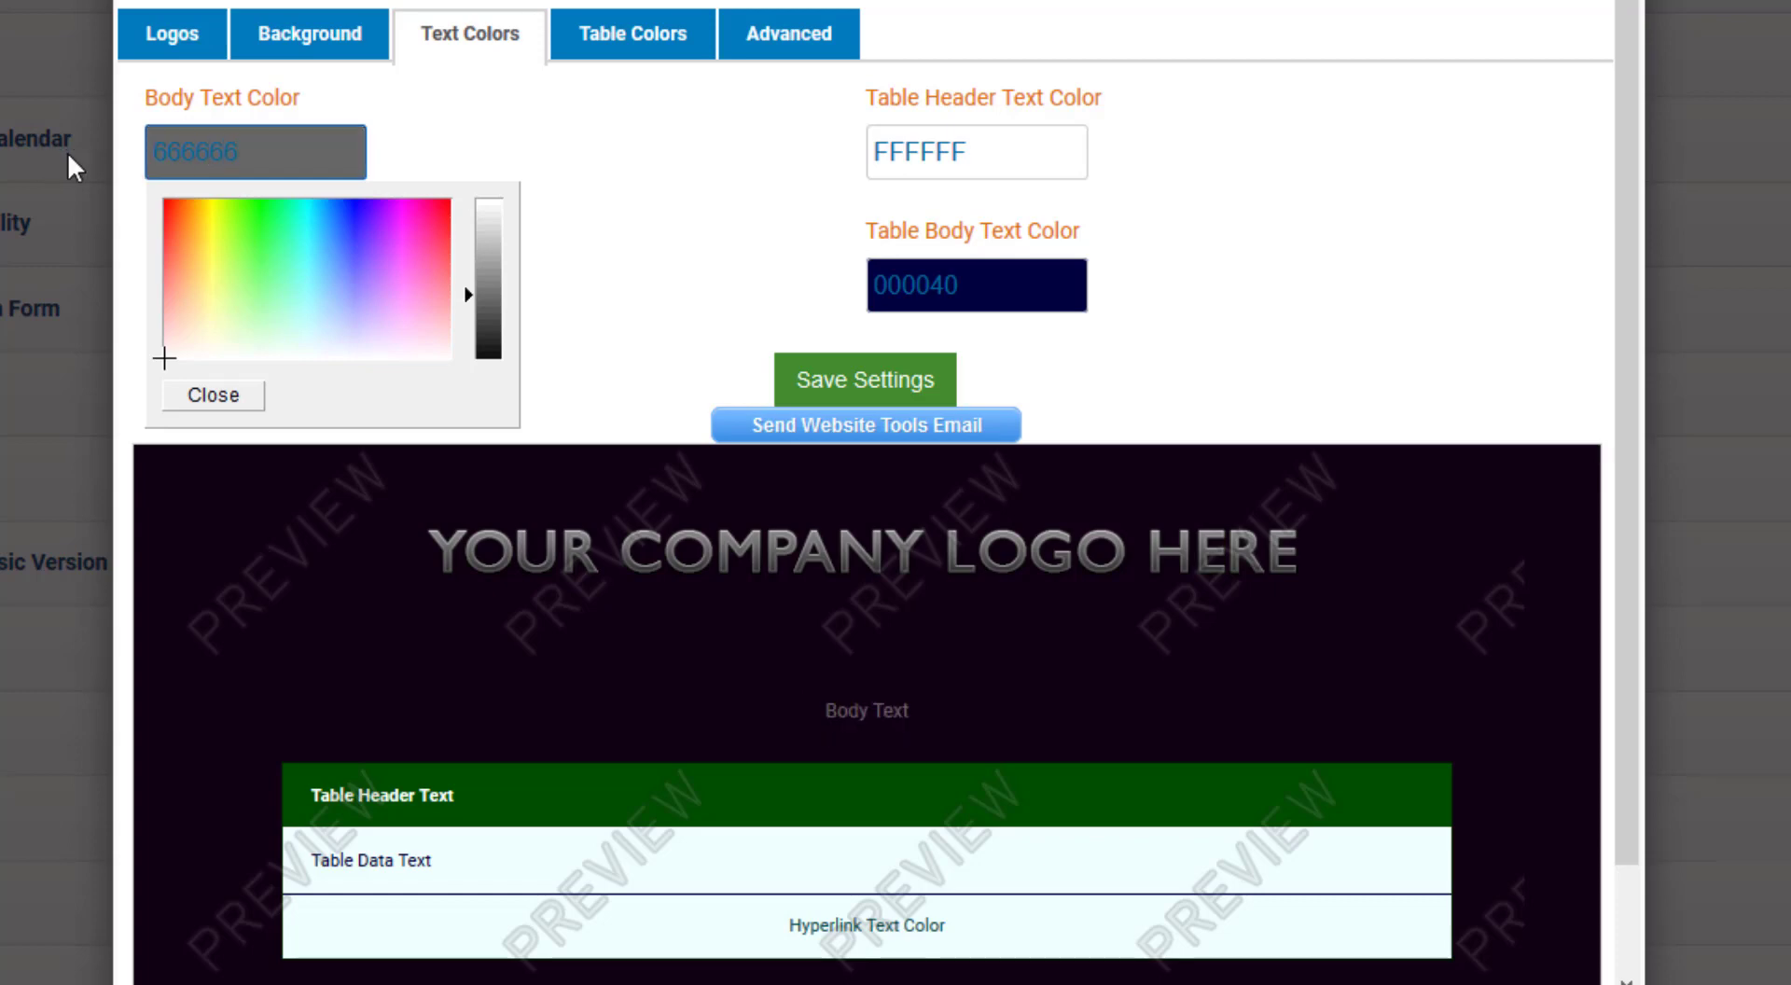
{"action": "left_click_drag", "start_coordinate": [309, 163], "coordinate": [116, 150]}
{"action": "type", "text": "fefef"}
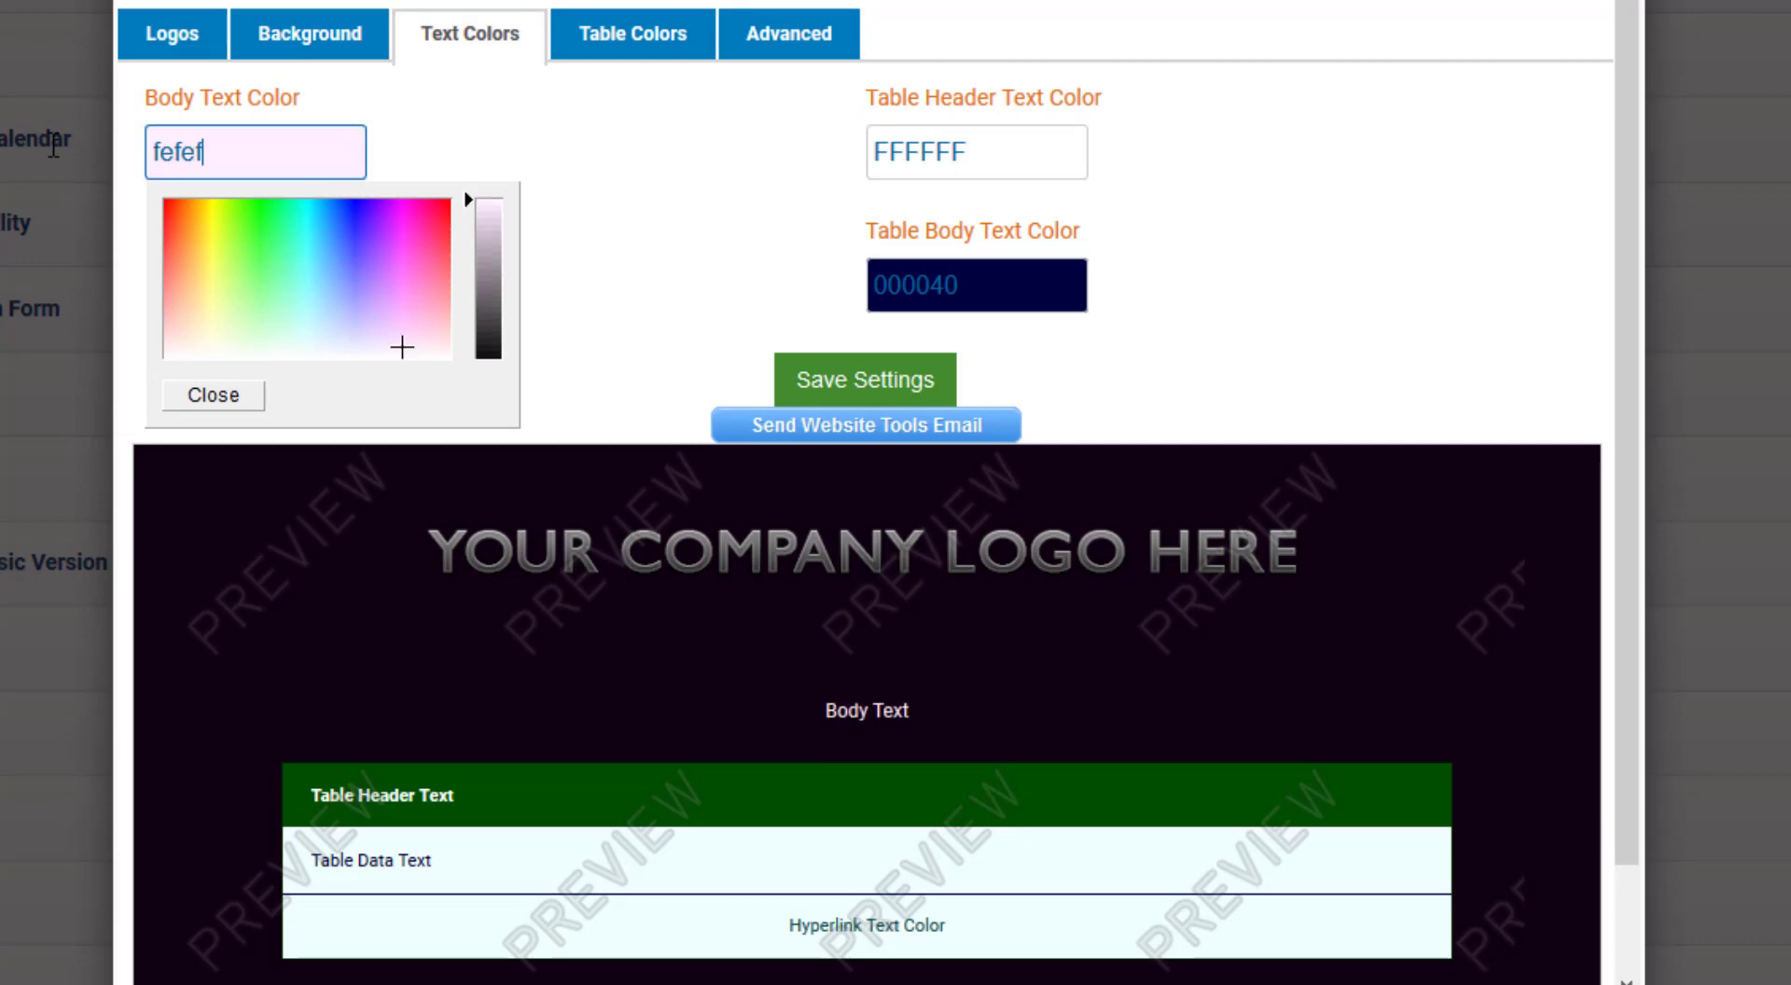
{"action": "type", "text": "e"}
{"action": "left_click", "coordinate": [559, 159]}
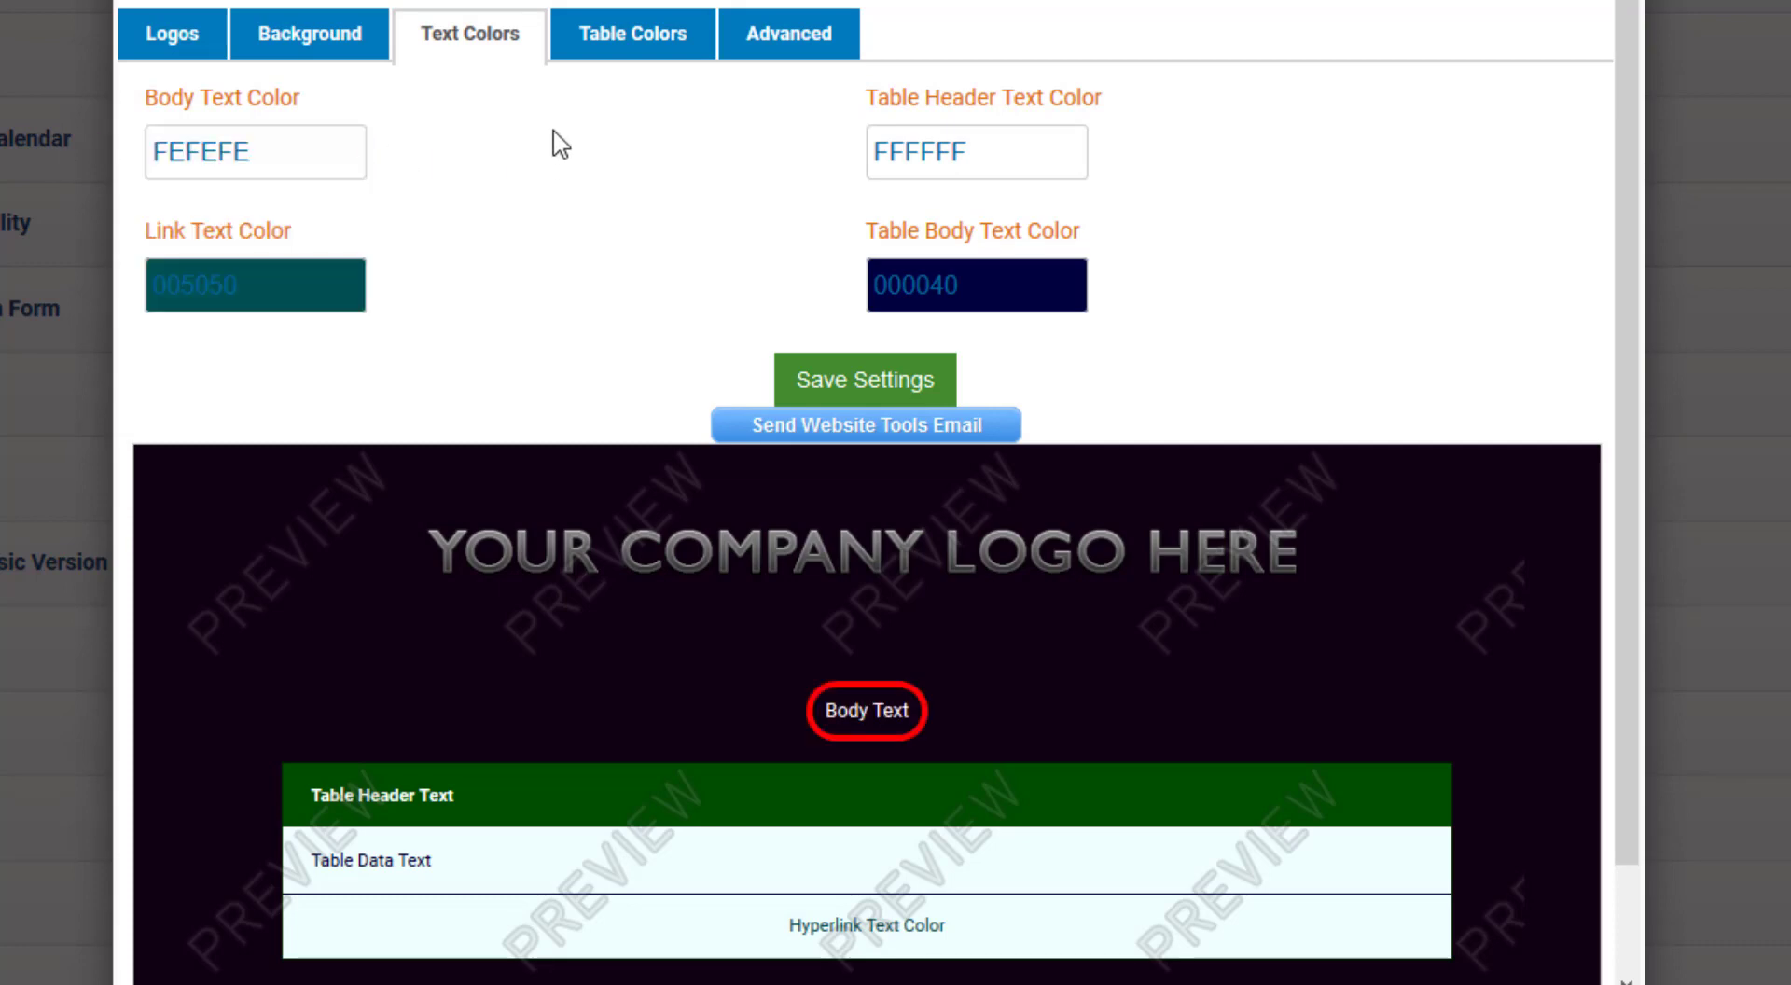
Try table header background 999999, then restore it to dark green 005000
{"action": "left_click", "coordinate": [640, 48]}
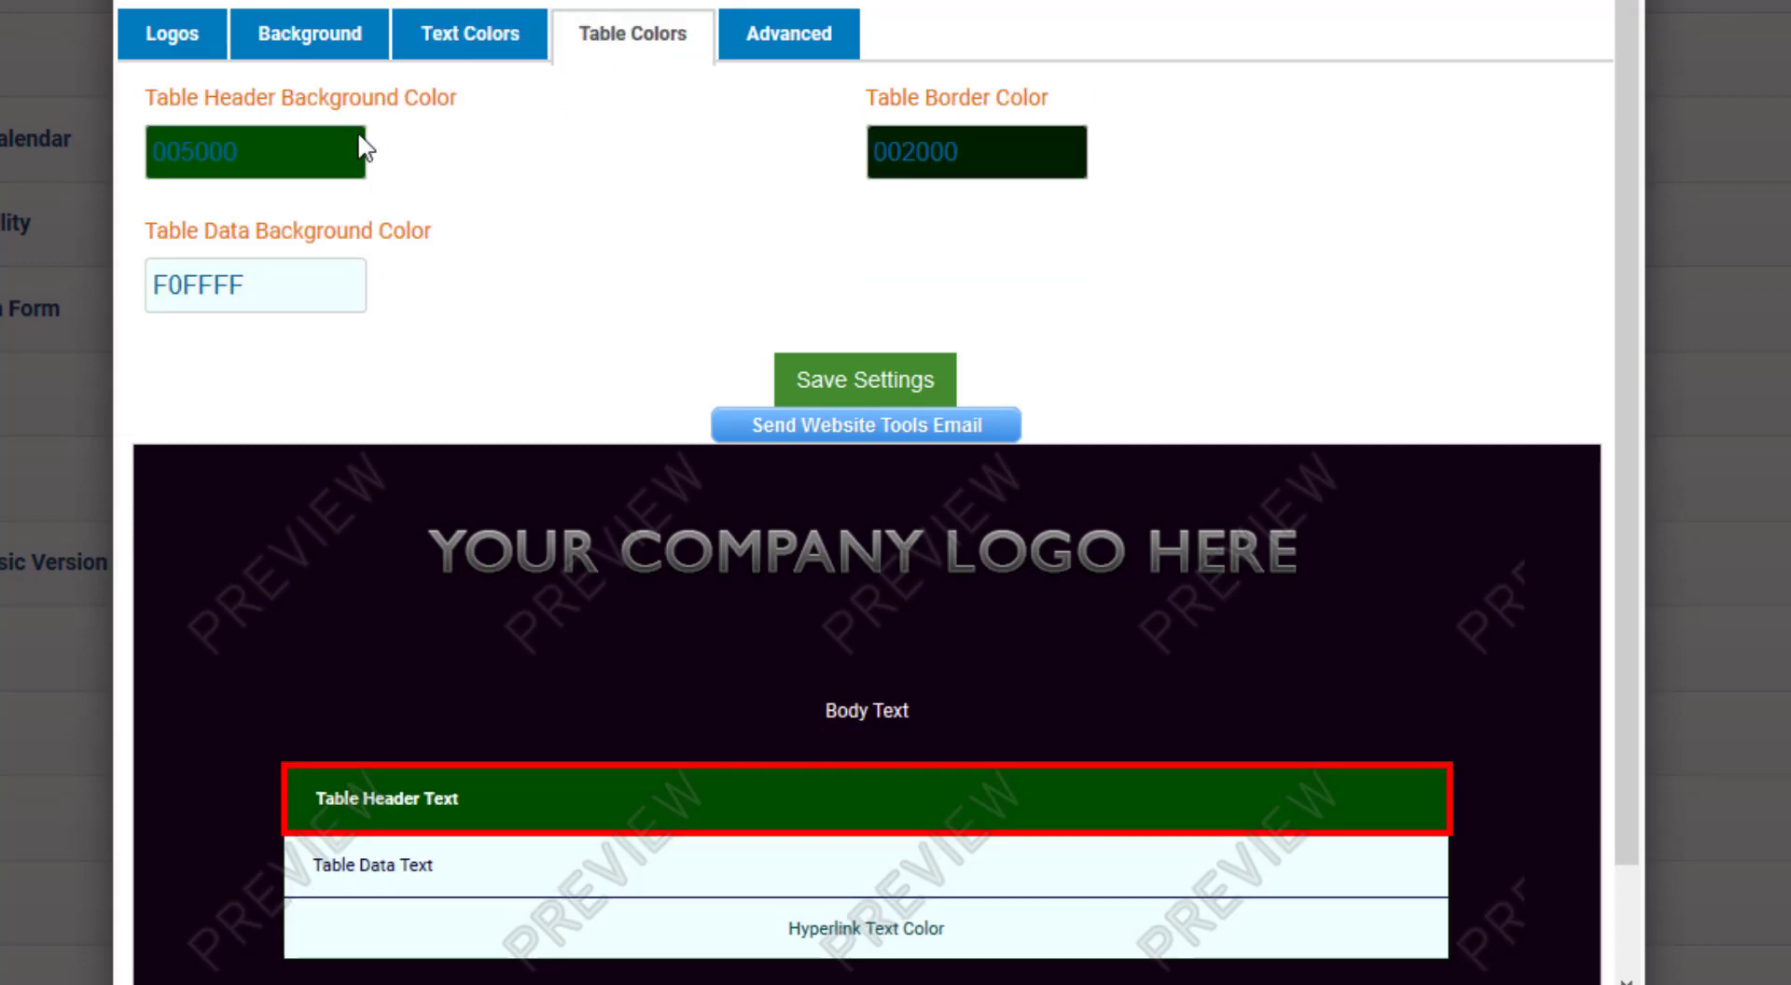
{"action": "left_click", "coordinate": [299, 151]}
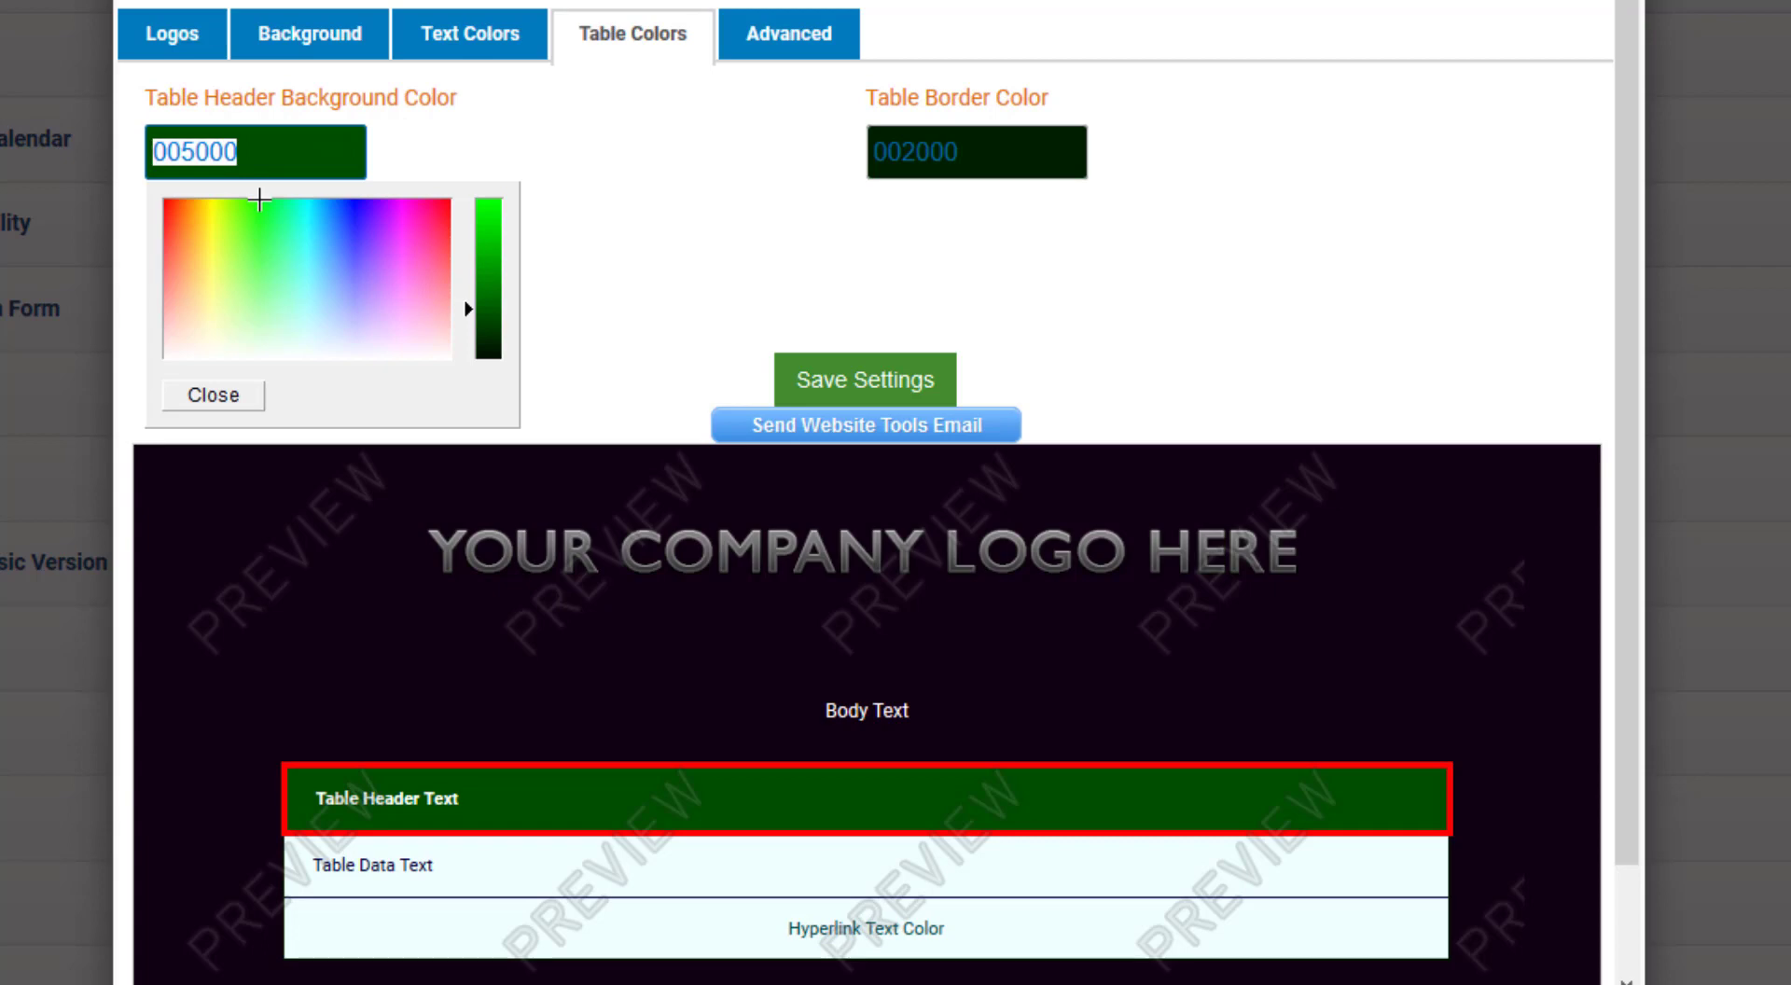
{"action": "type", "text": "999999"}
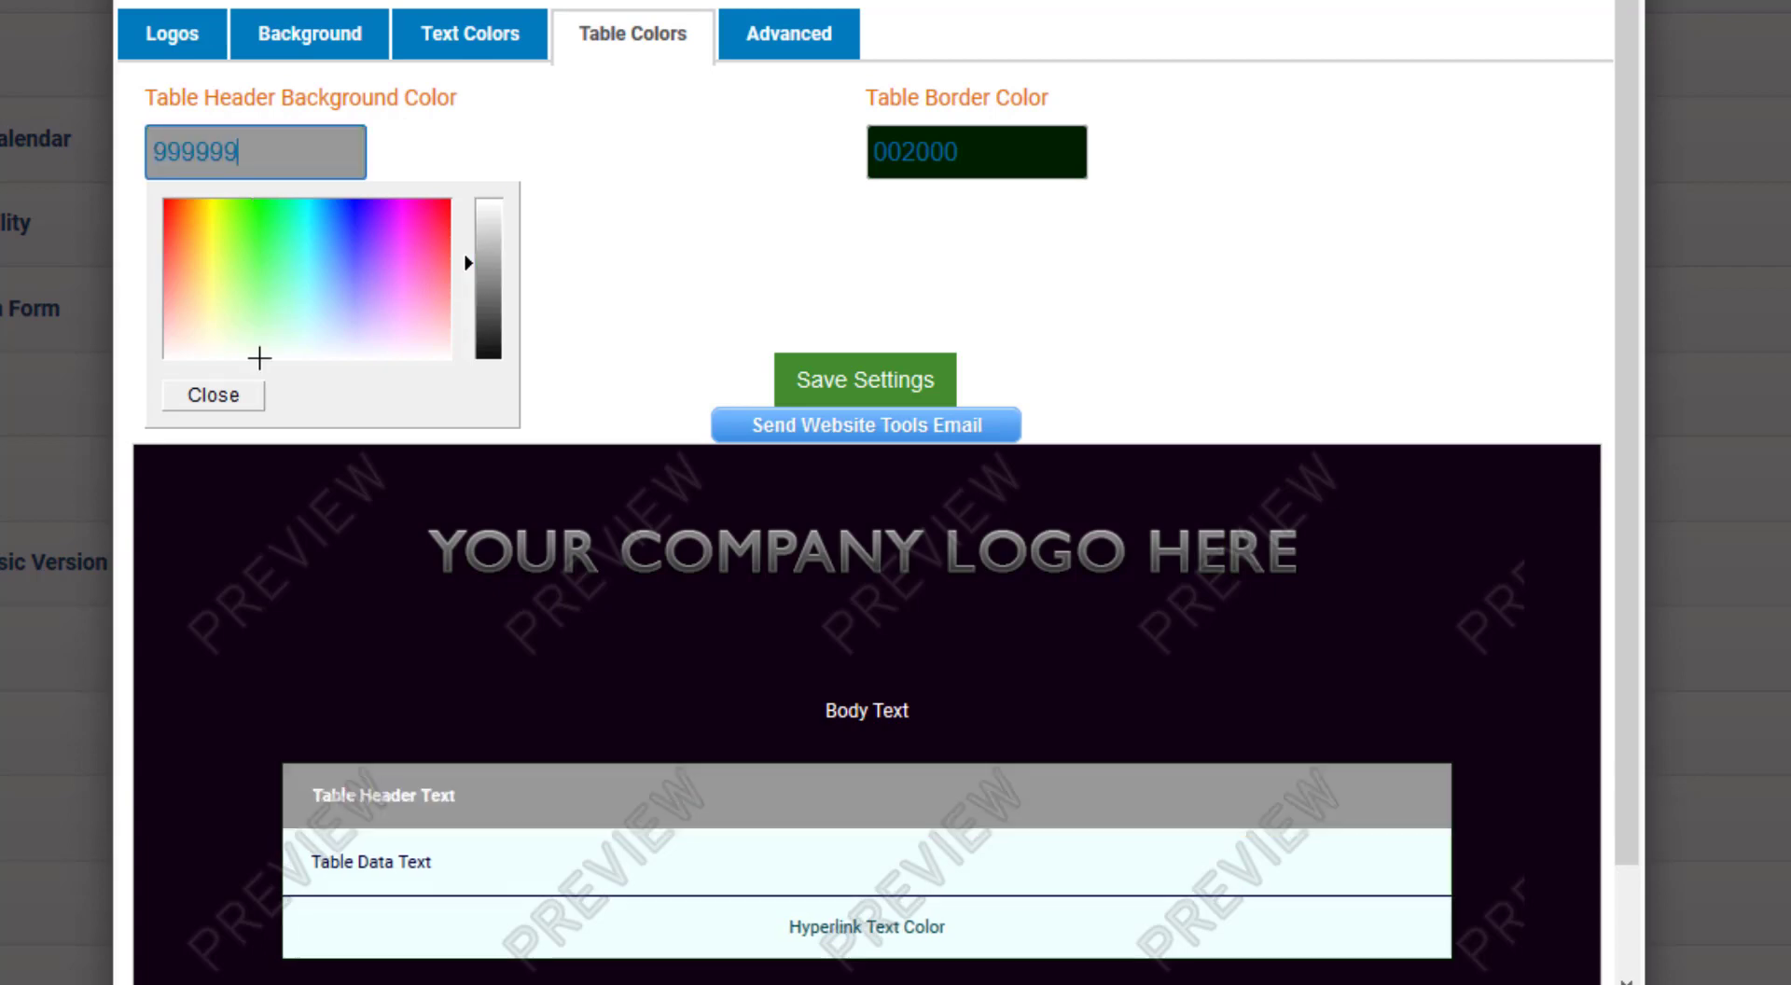
{"action": "double_click", "coordinate": [268, 140]}
{"action": "type", "text": "005000"}
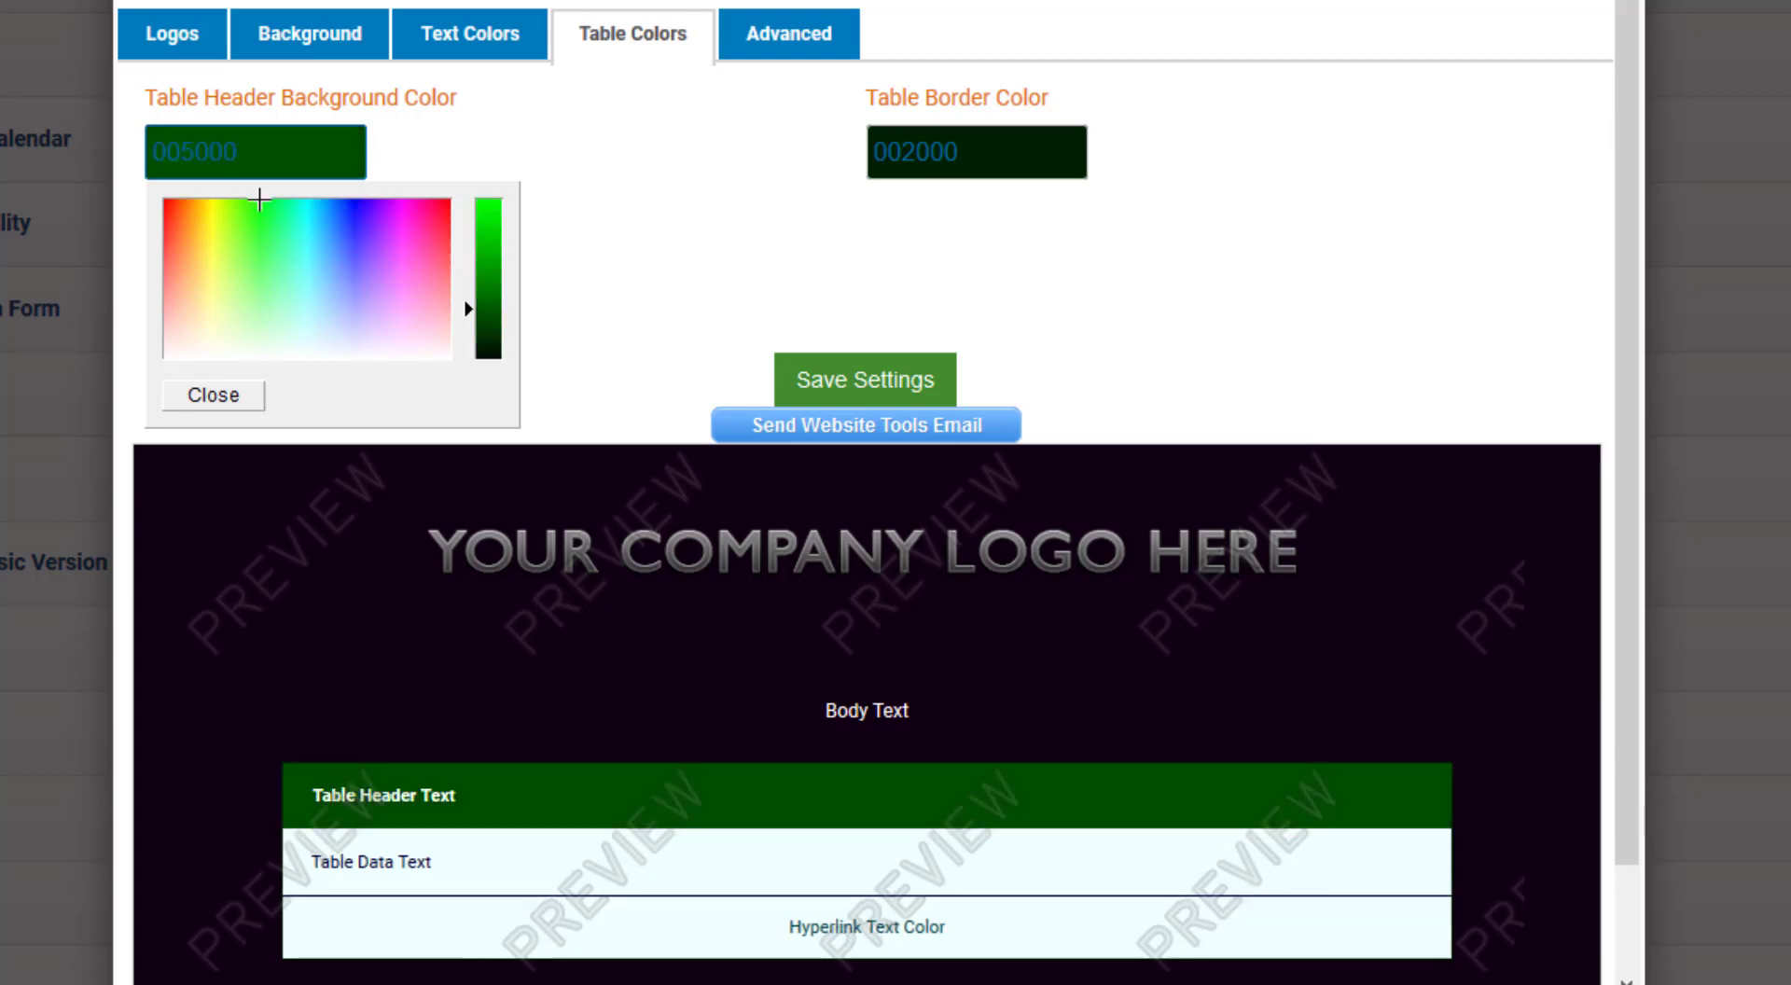
{"action": "left_click", "coordinate": [695, 194]}
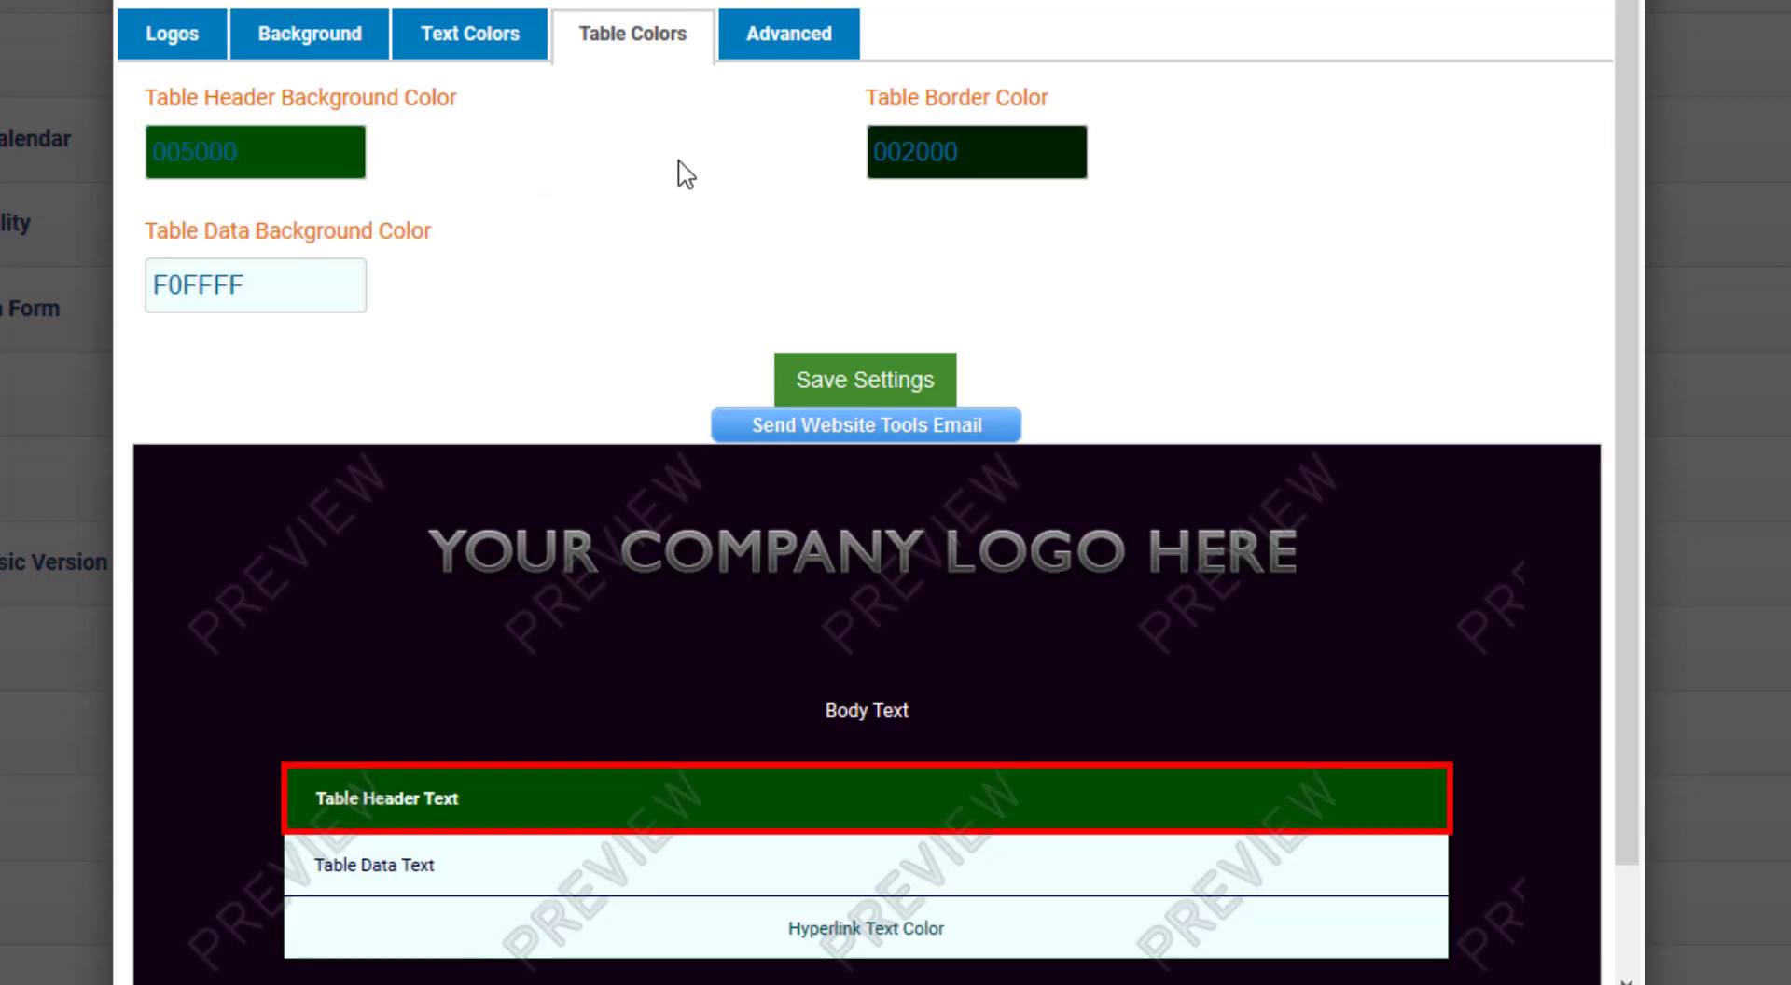
Save the styling settings from the Advanced tab and close Styling Options
{"action": "left_click", "coordinate": [773, 42]}
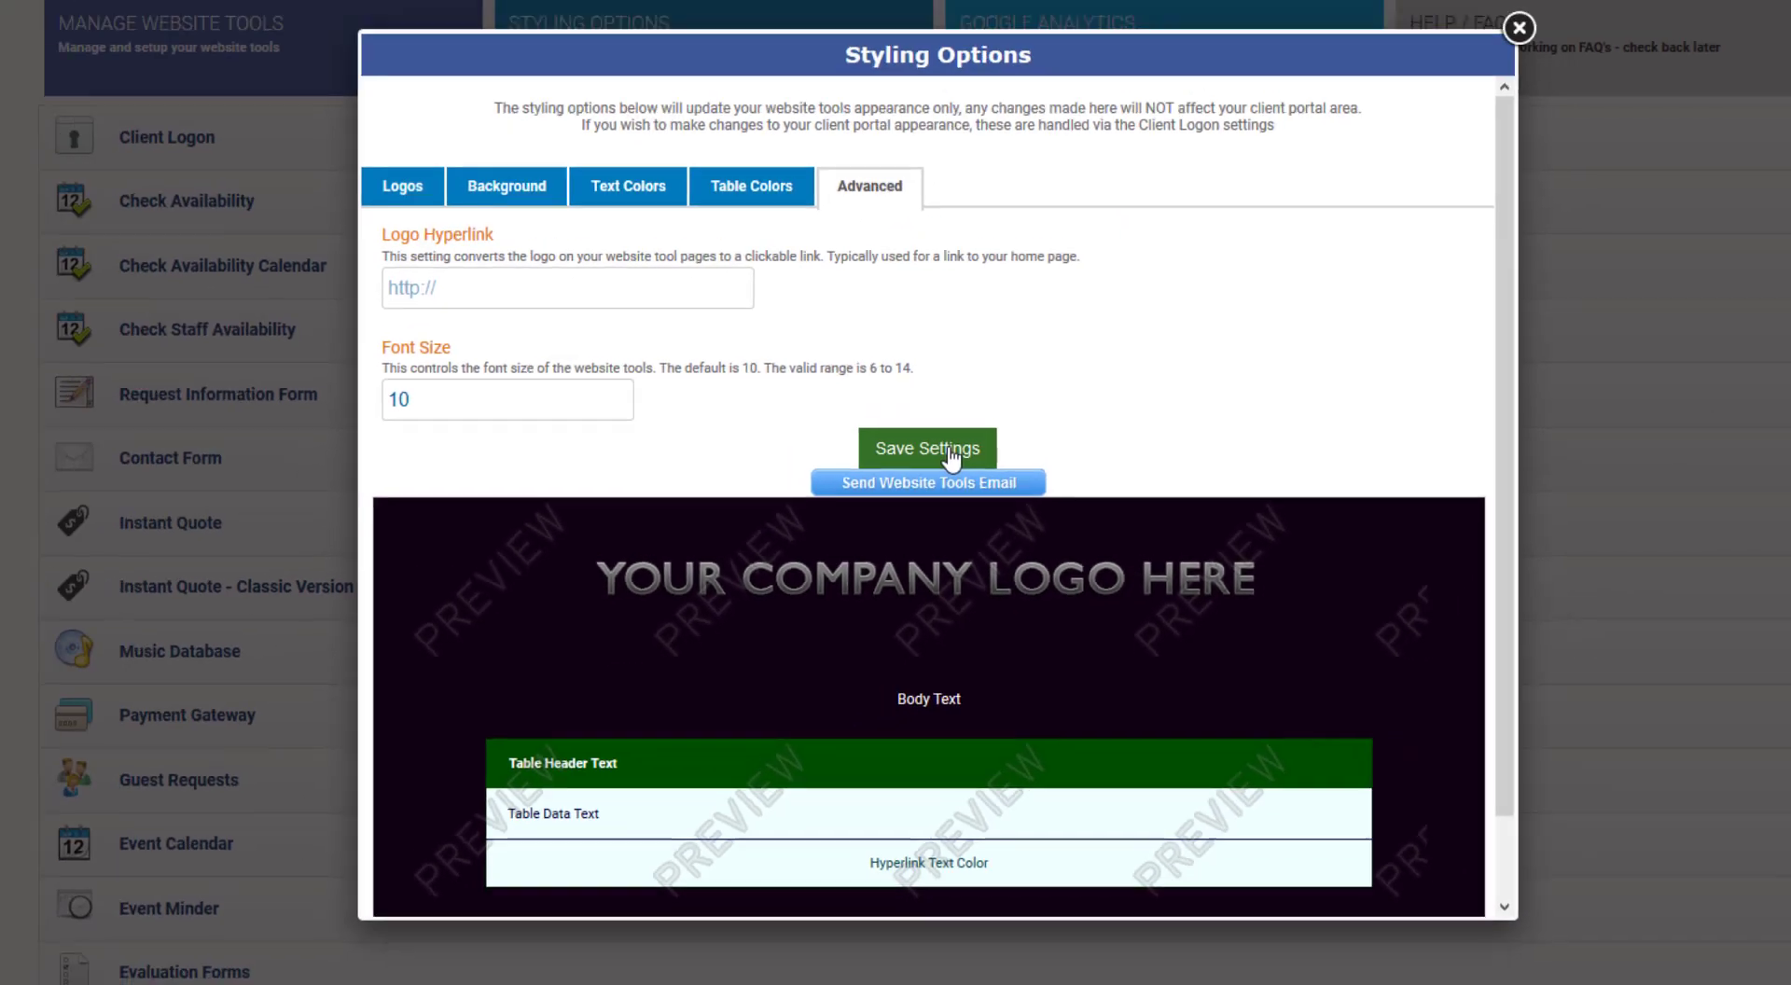
{"action": "left_click", "coordinate": [920, 418]}
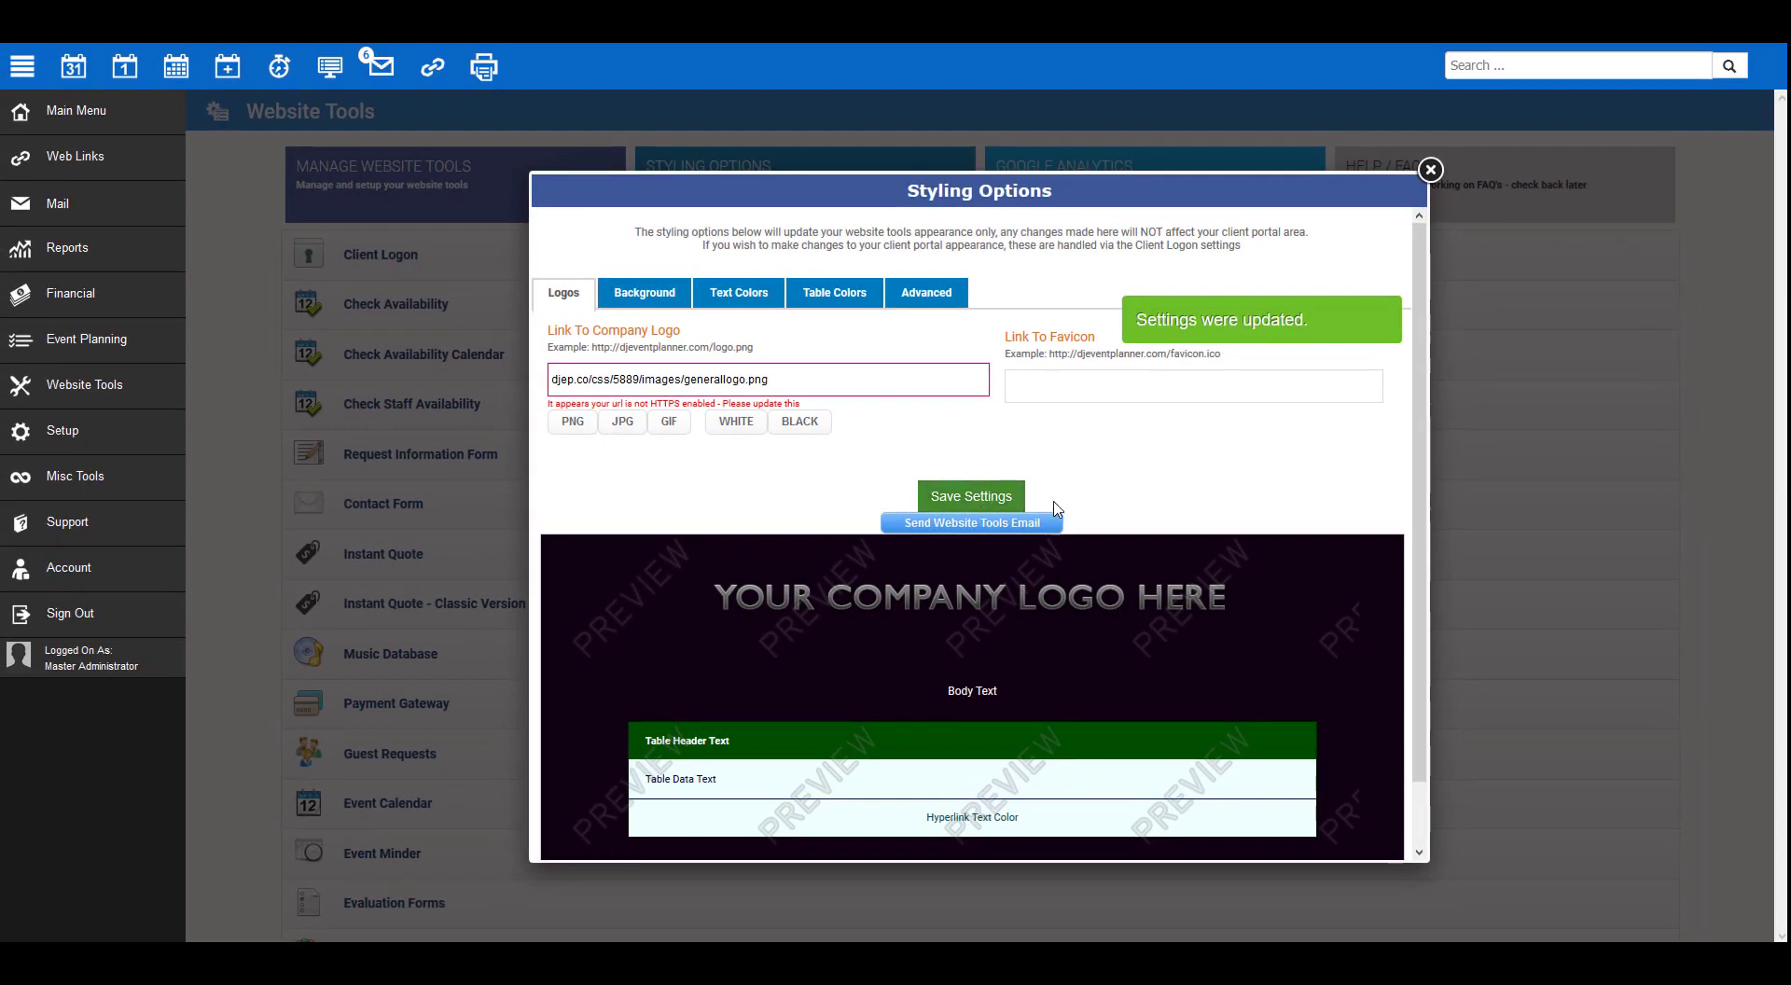
{"action": "left_click", "coordinate": [1430, 171]}
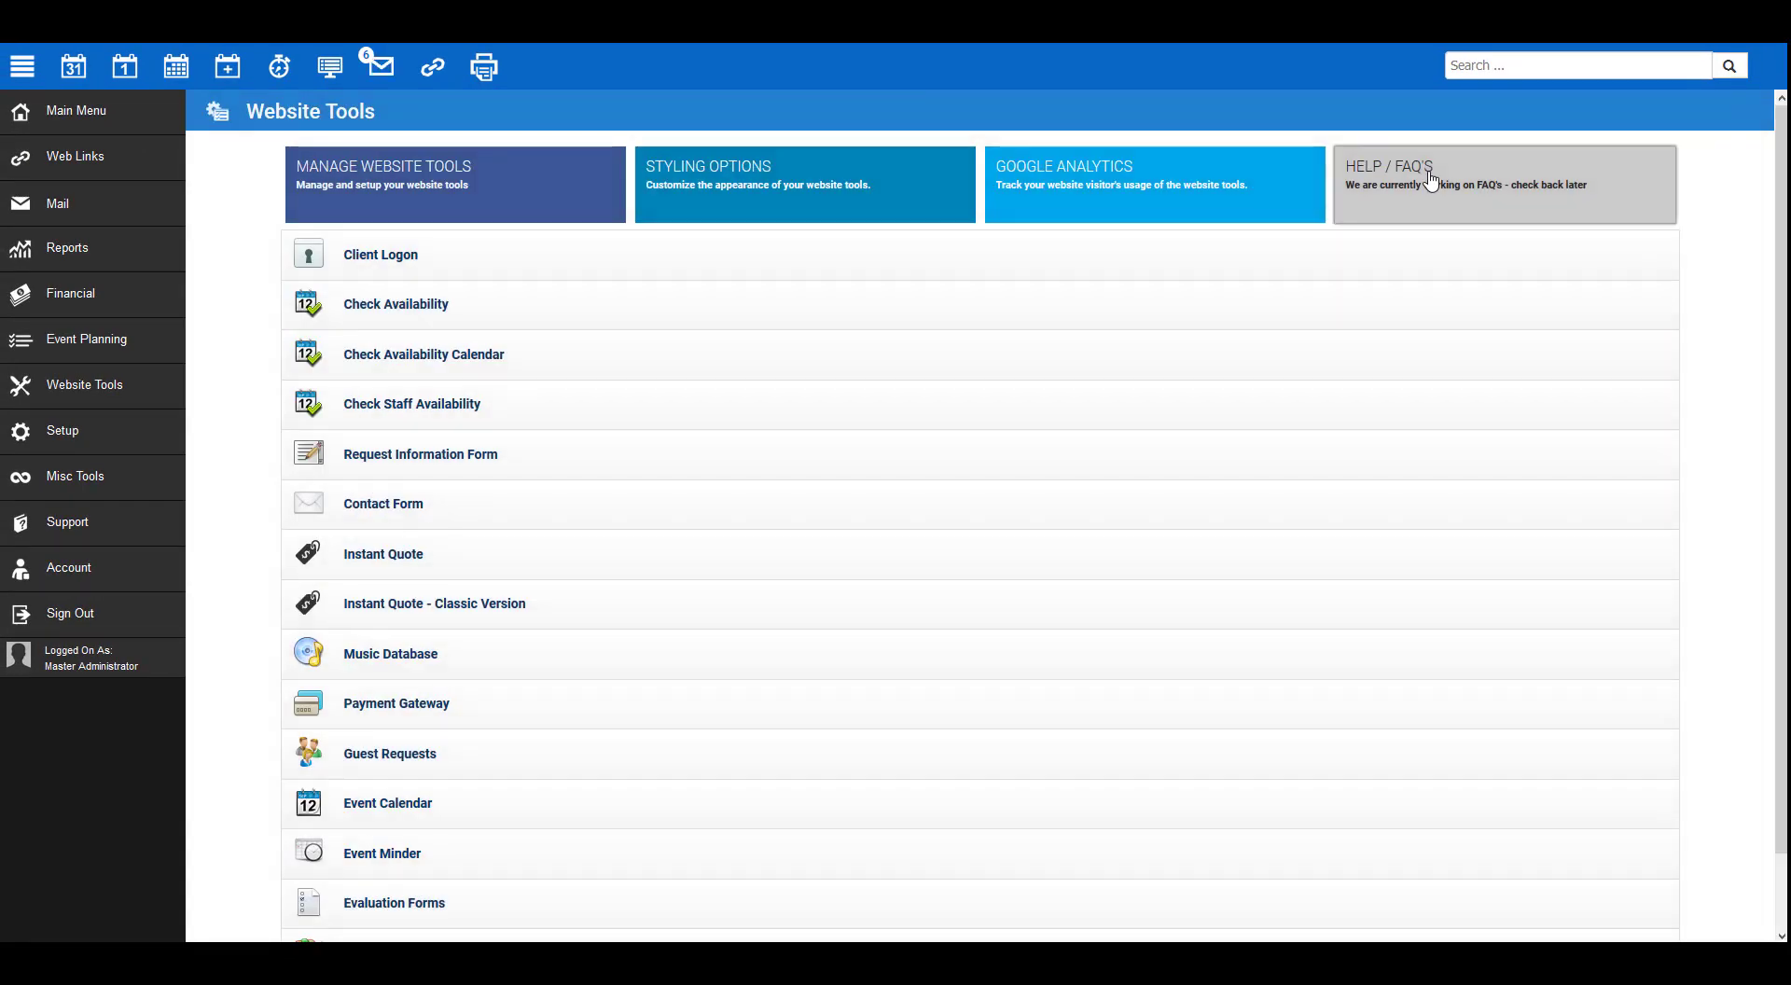
Expand the Request Information Form entry to show its setup options
{"action": "left_click", "coordinate": [760, 466]}
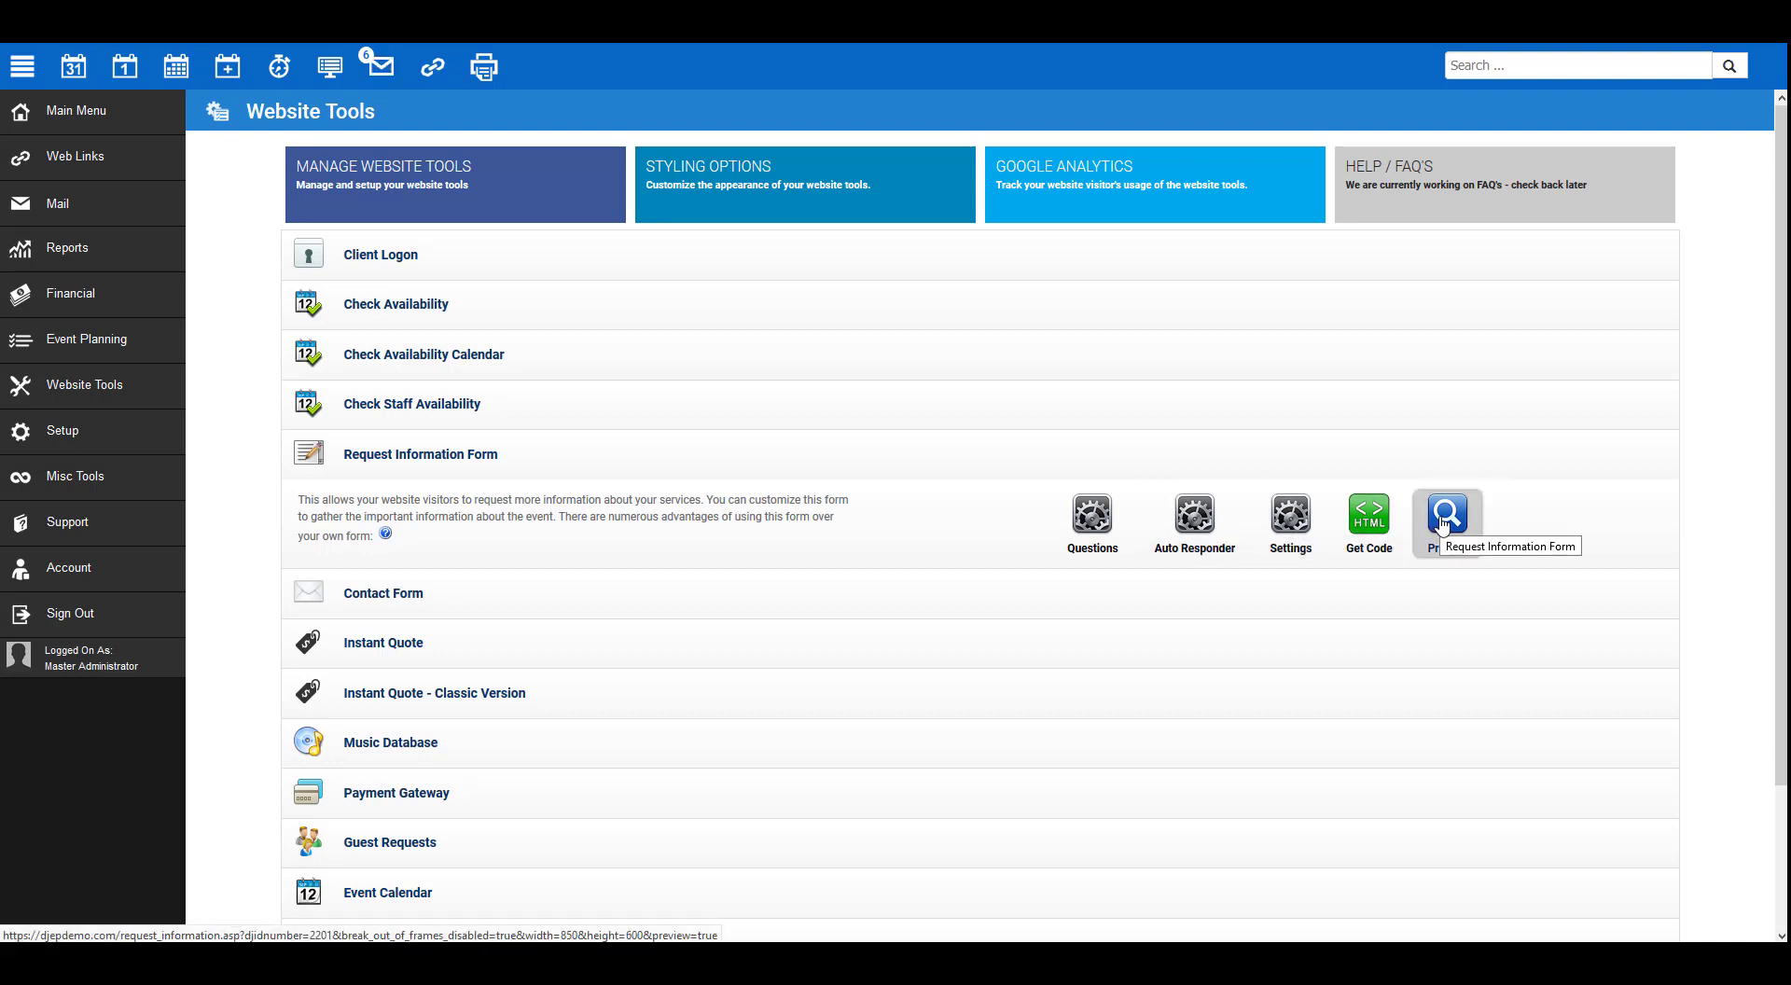
In the request form's question editor, keep the event date wording as 'Date Of Event'
{"action": "left_click", "coordinate": [1083, 522]}
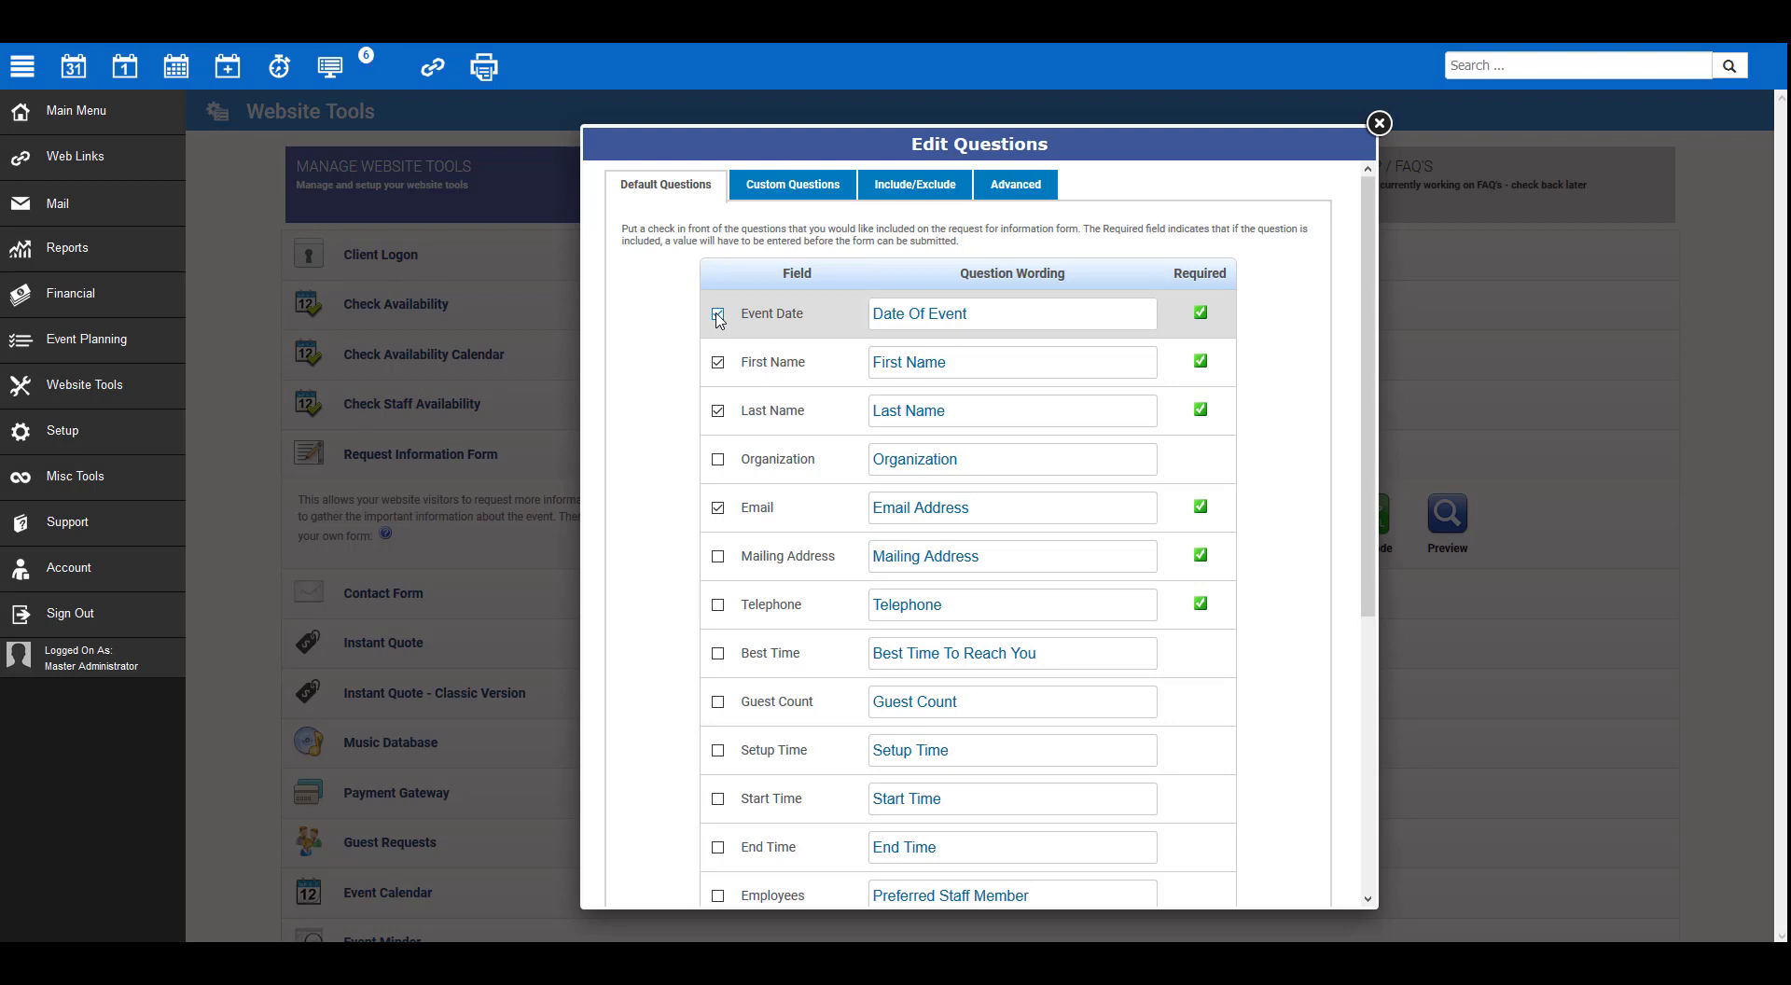
{"action": "triple_click", "coordinate": [912, 314]}
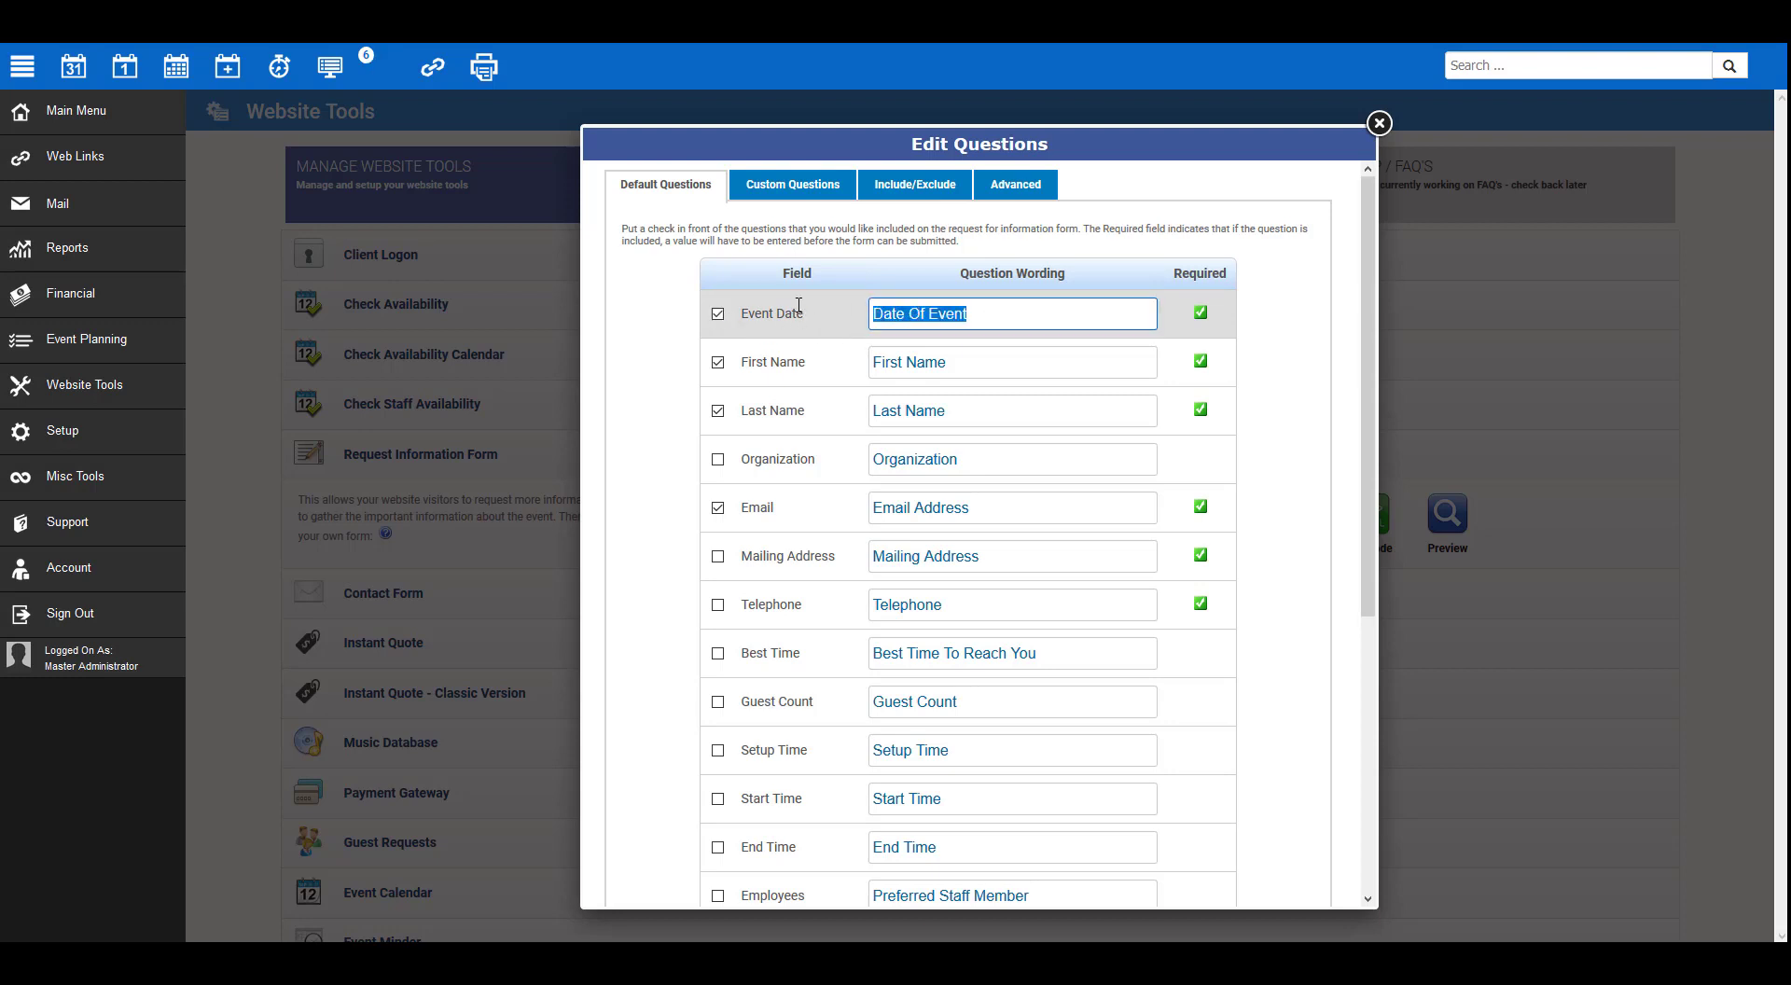
{"action": "type", "text": "Date Of Event"}
Reword the first custom question to 'Interested In' and toggle its required setting
{"action": "left_click", "coordinate": [779, 195]}
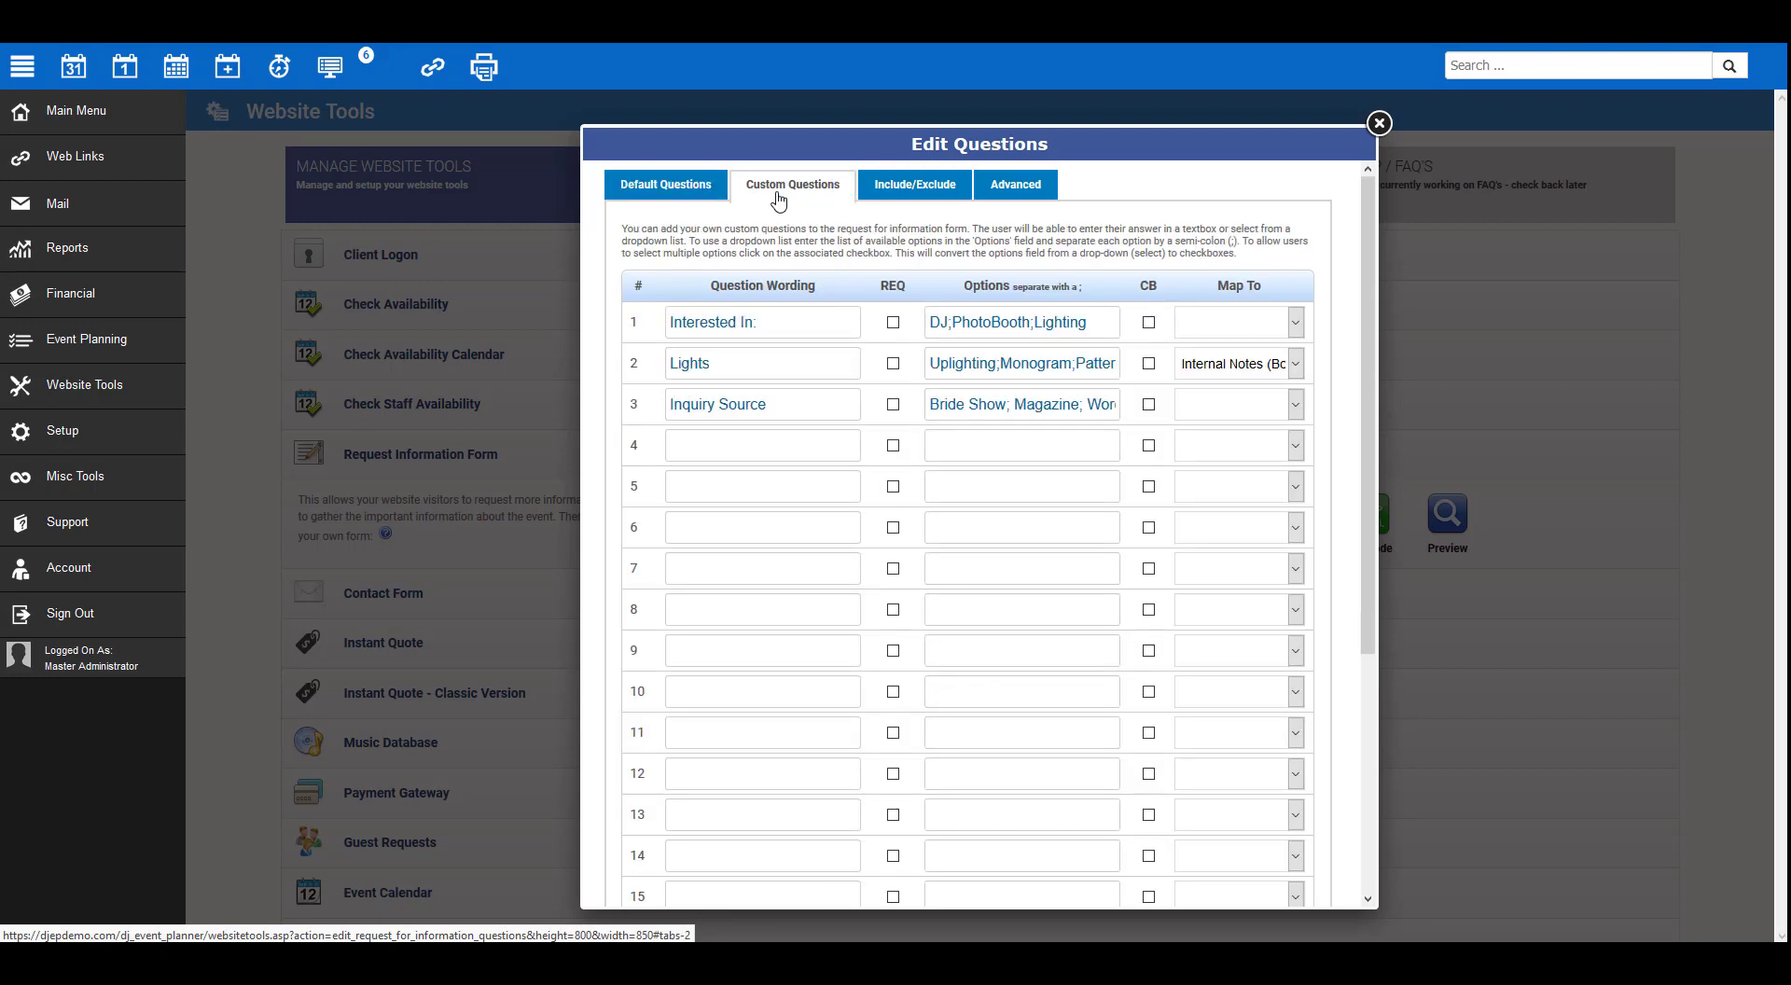
{"action": "left_click_drag", "start_coordinate": [779, 322], "coordinate": [578, 316]}
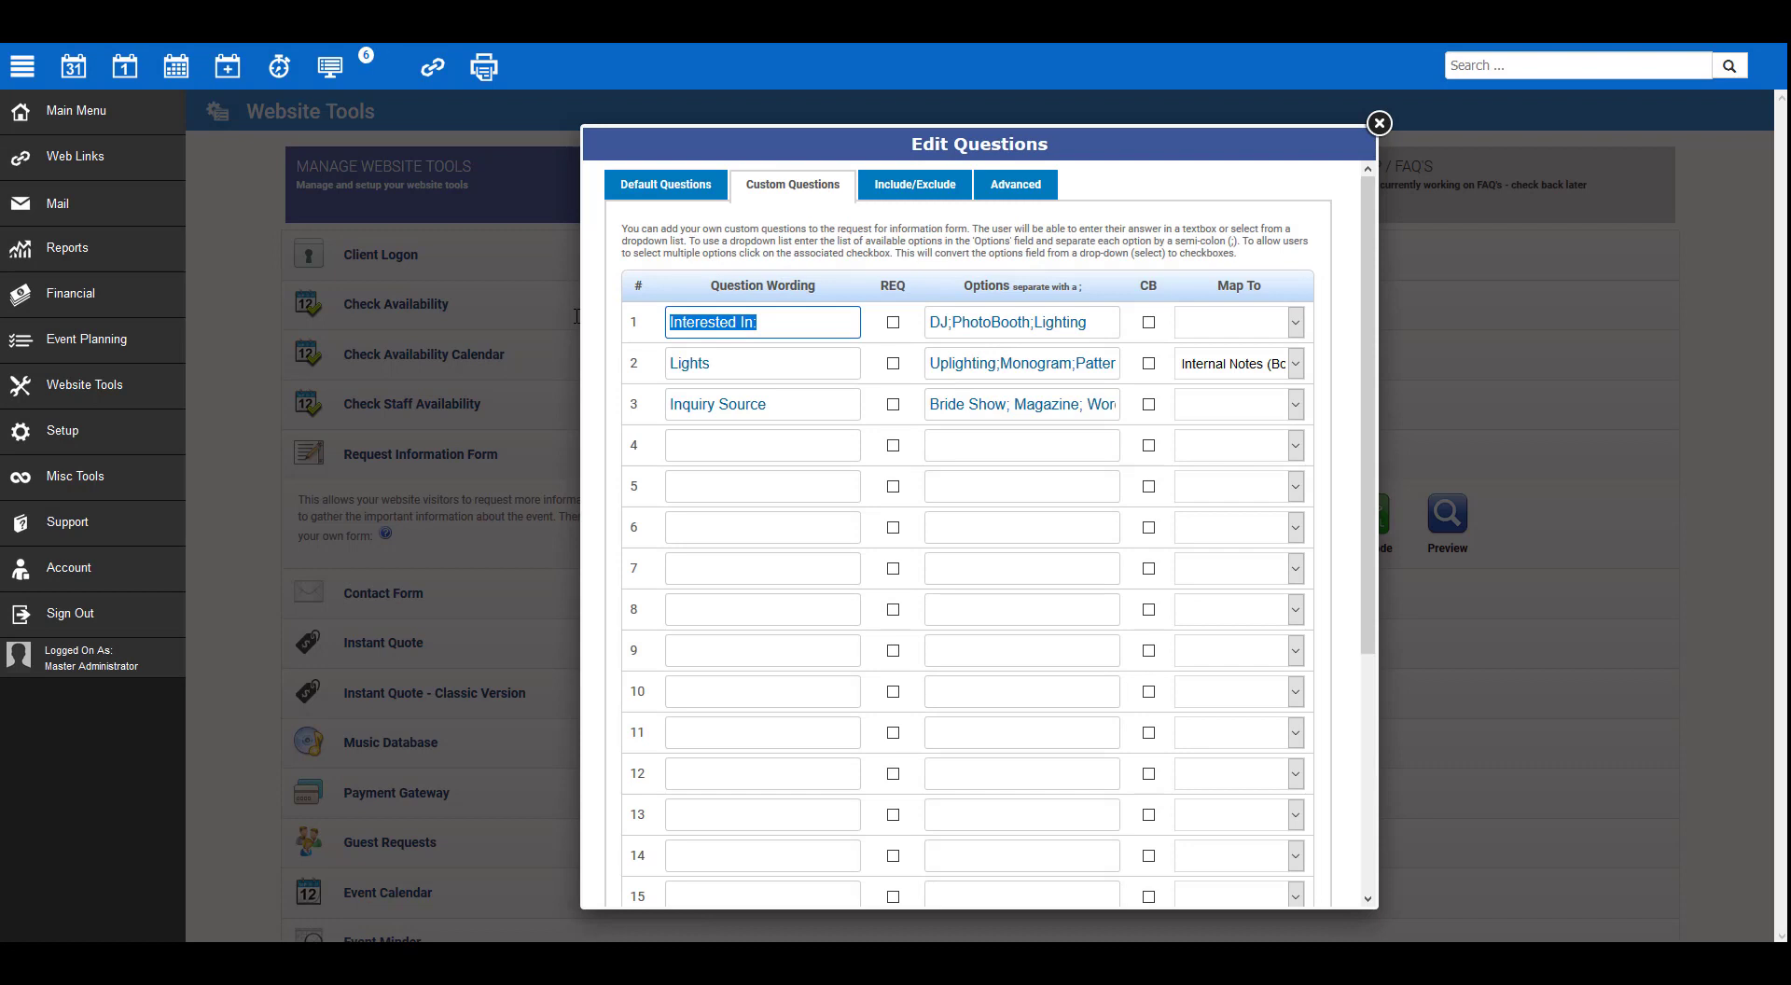
{"action": "type", "text": "Intere"}
{"action": "type", "text": "sted In"}
{"action": "left_click", "coordinate": [893, 324]}
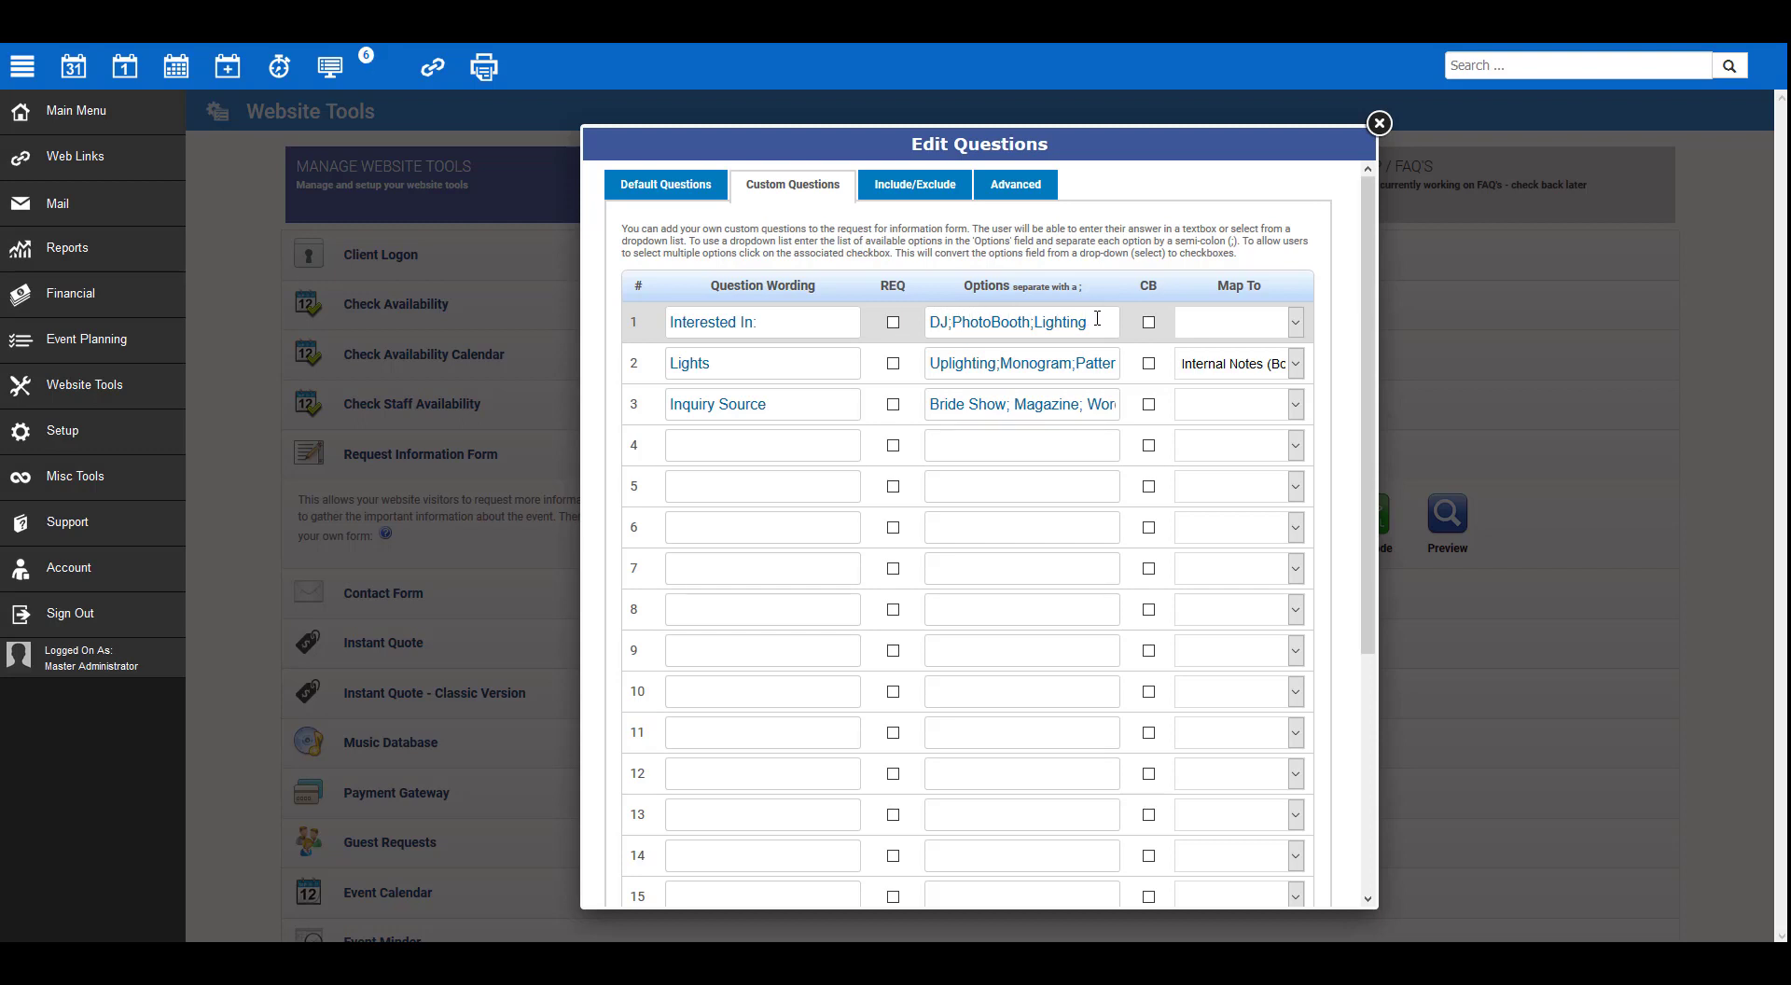
Allow multiple checkbox answers for Interested In and map it to Inquiry Source
{"action": "left_click_drag", "start_coordinate": [1097, 318], "coordinate": [872, 311]}
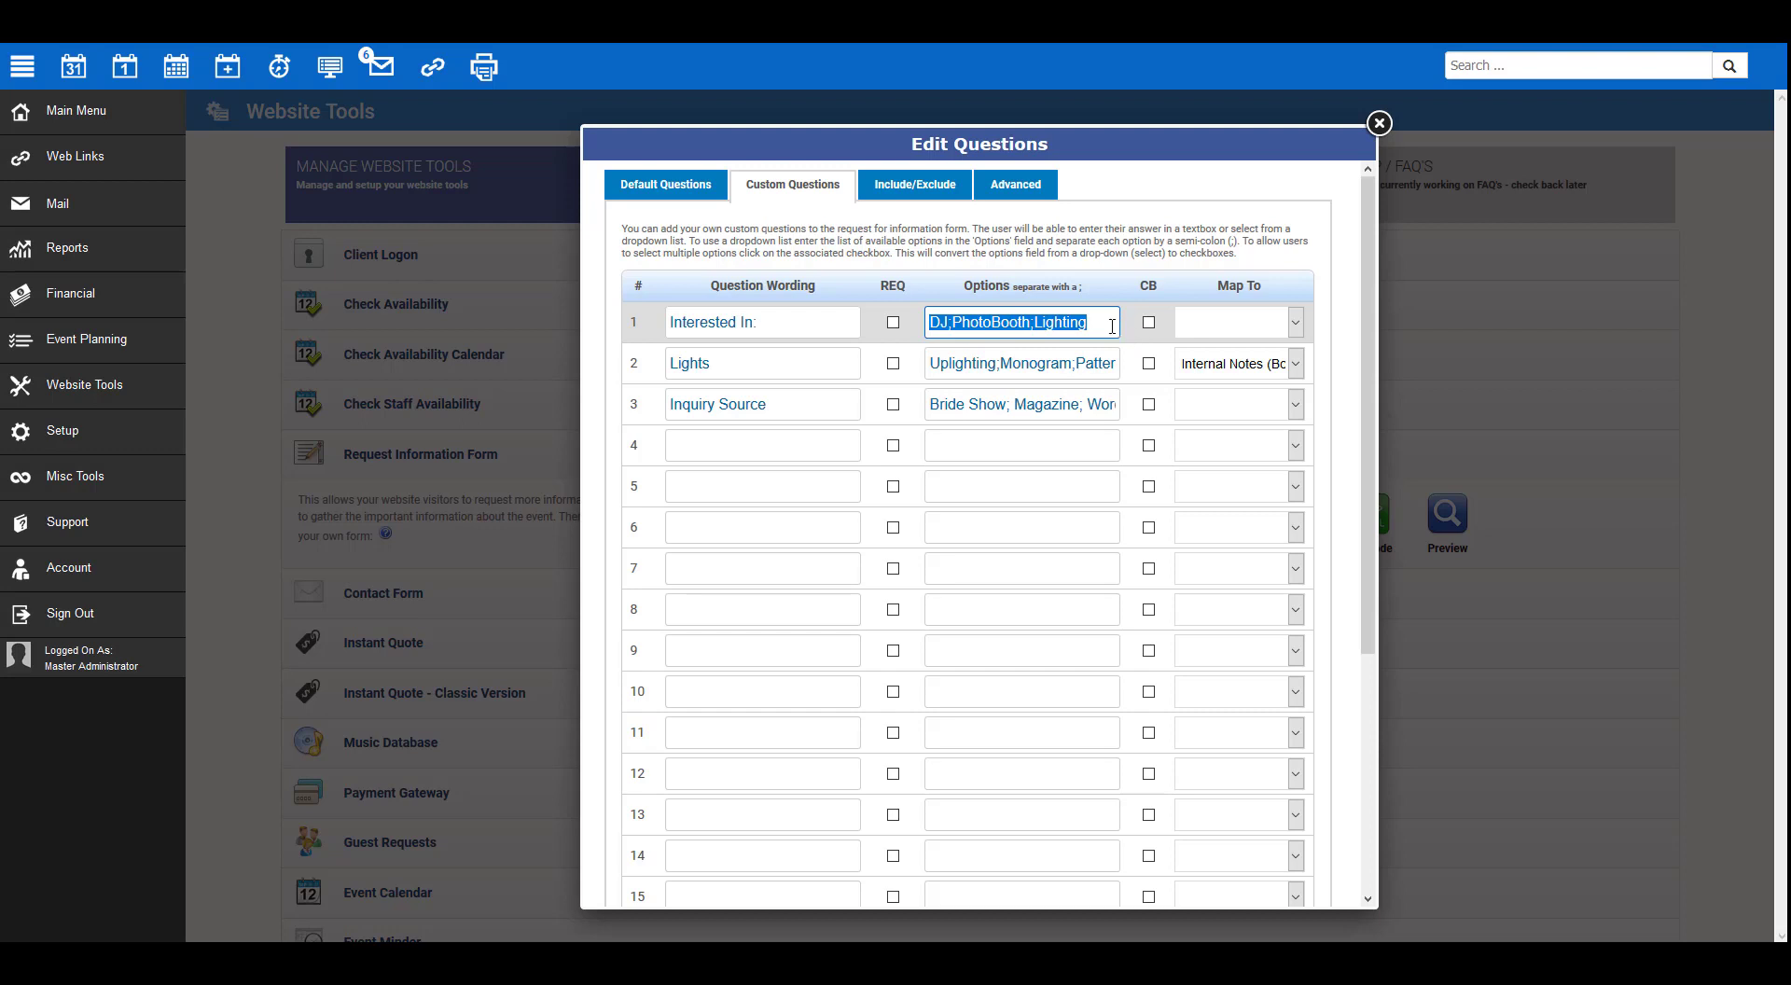
{"action": "left_click", "coordinate": [1112, 325]}
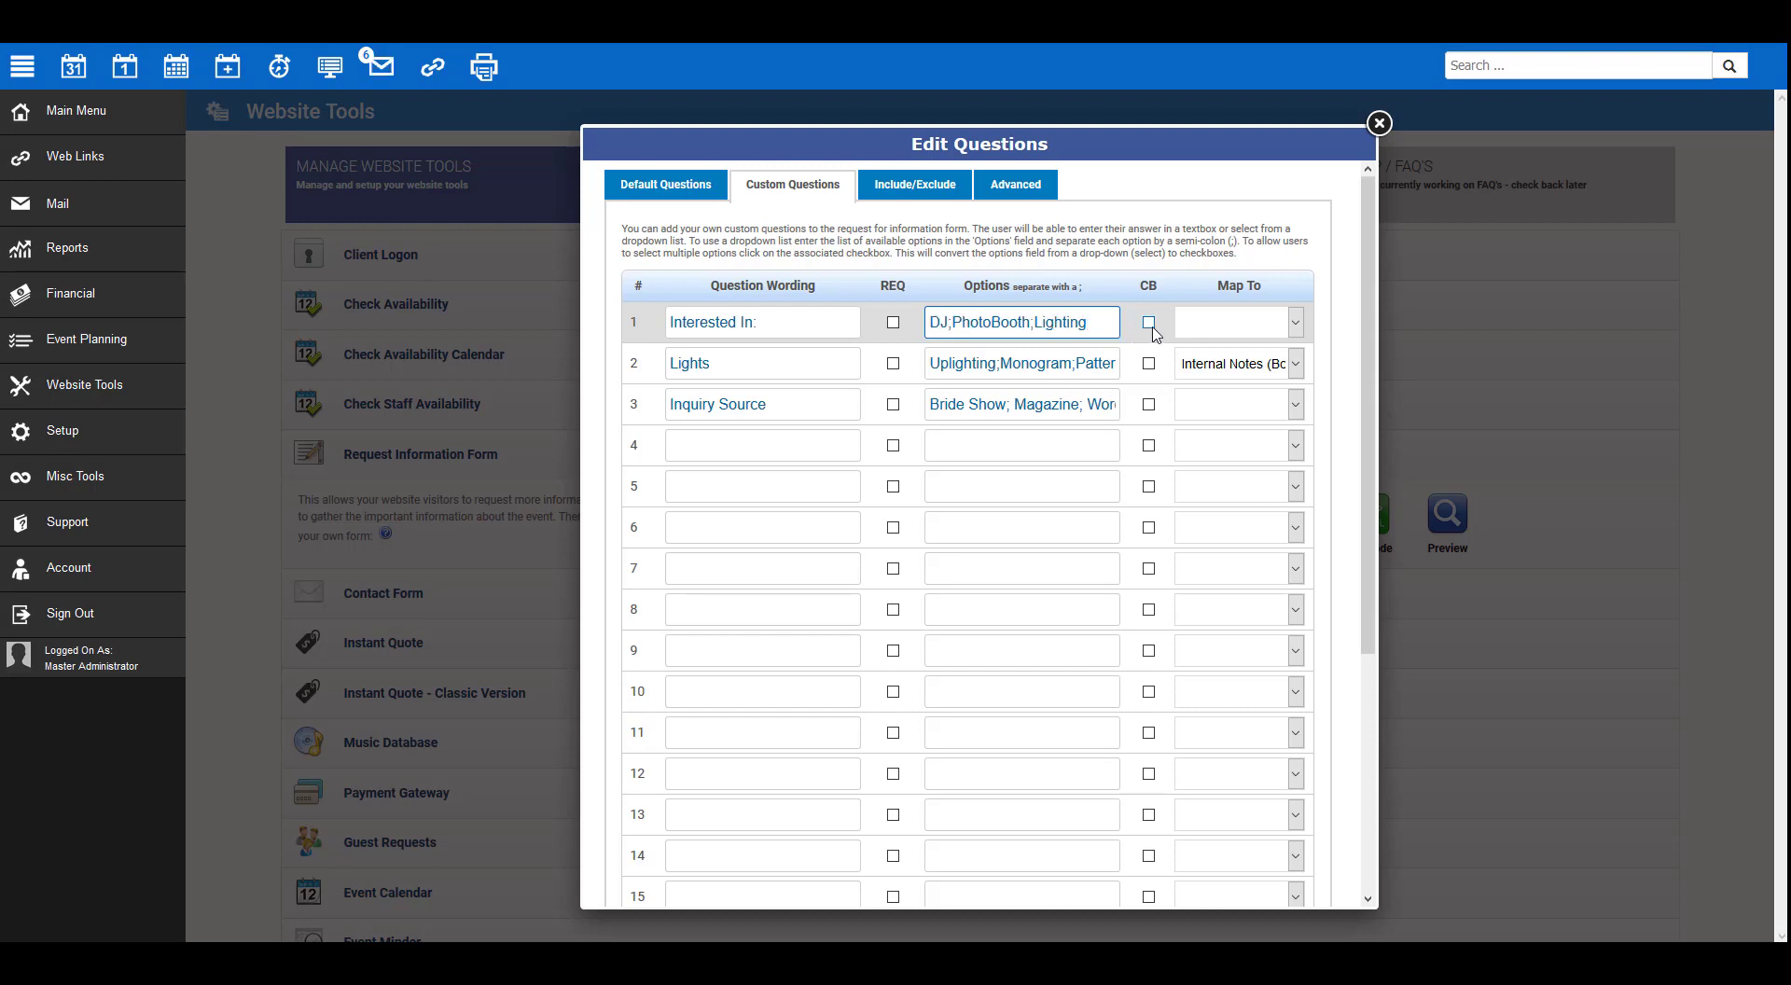
{"action": "left_click", "coordinate": [1149, 324]}
{"action": "left_click", "coordinate": [1230, 329]}
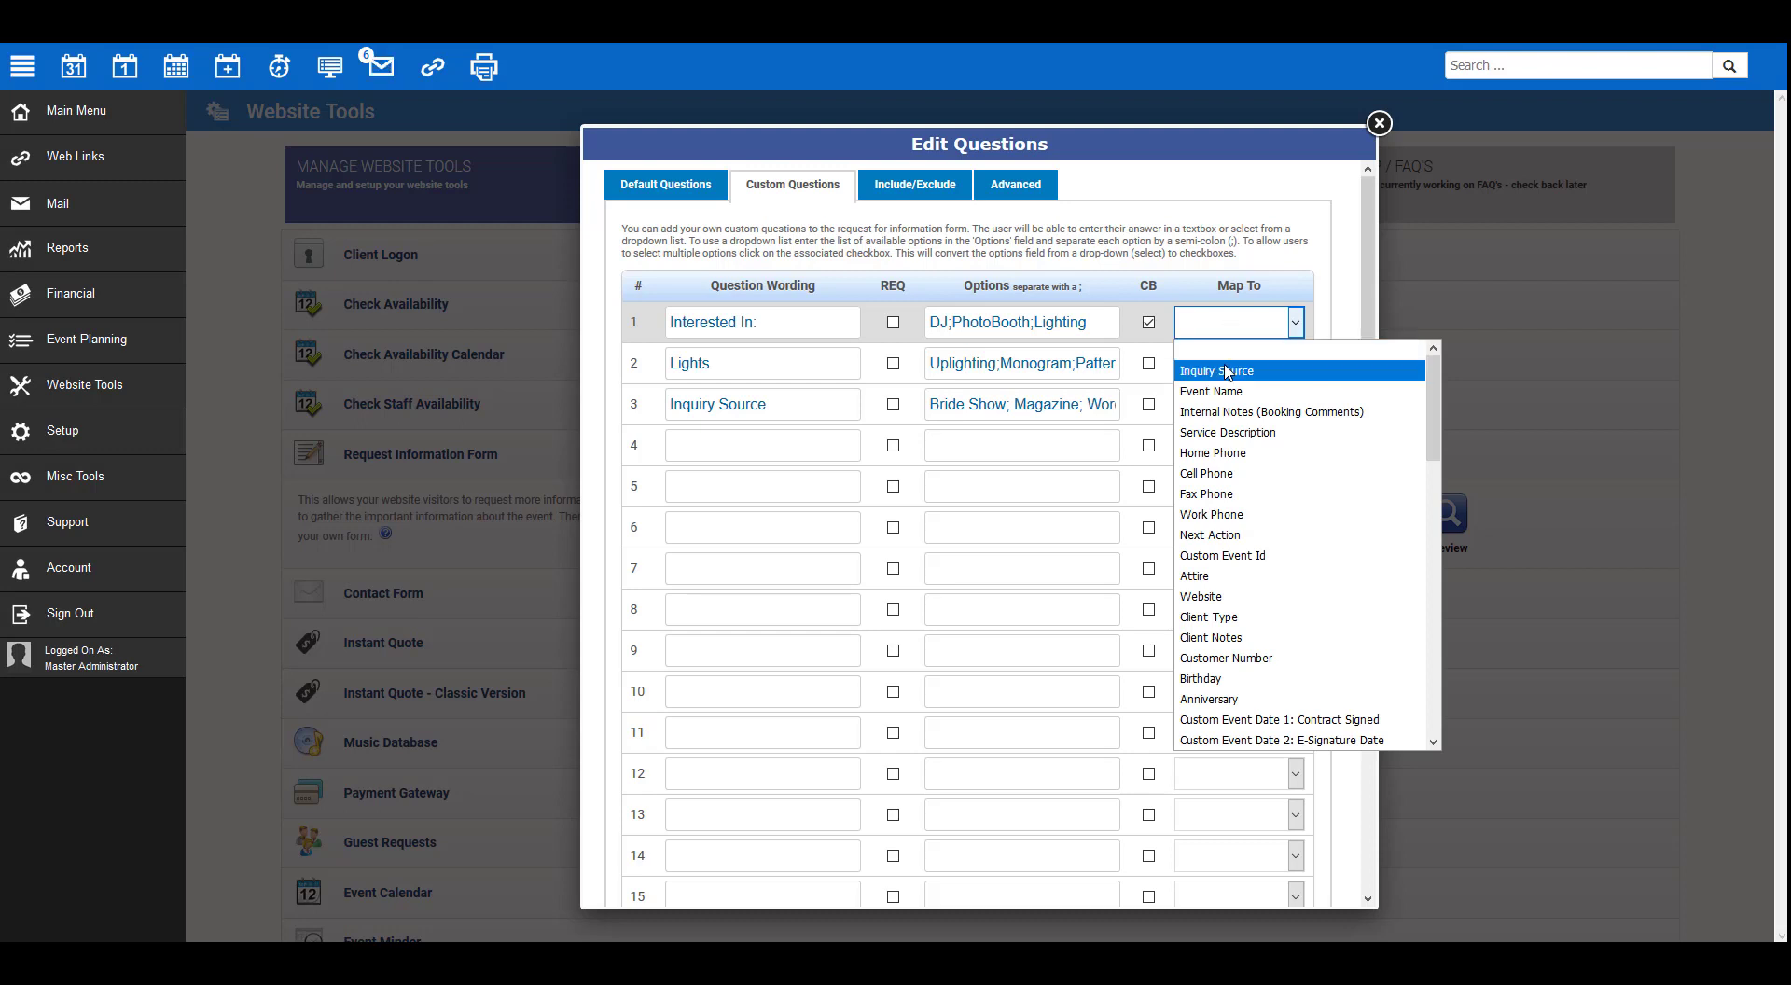
{"action": "left_click", "coordinate": [1224, 371]}
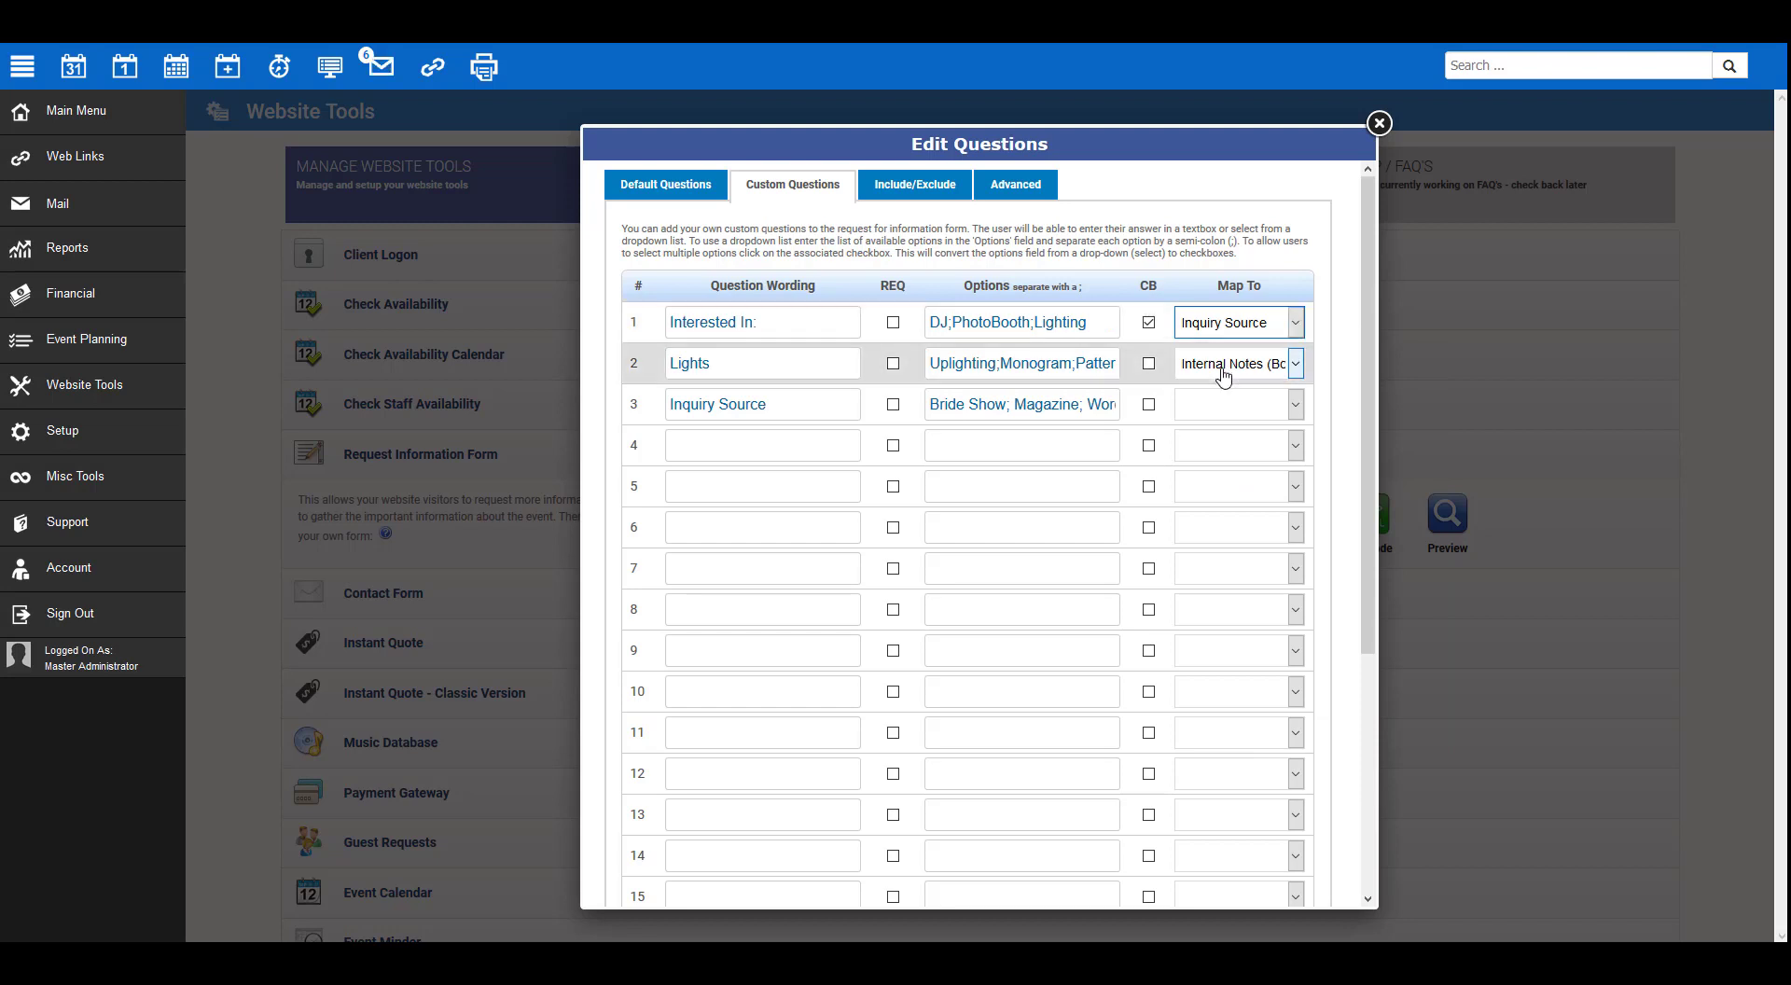
Review the included and excluded venues and packages lists
{"action": "left_click", "coordinate": [928, 198]}
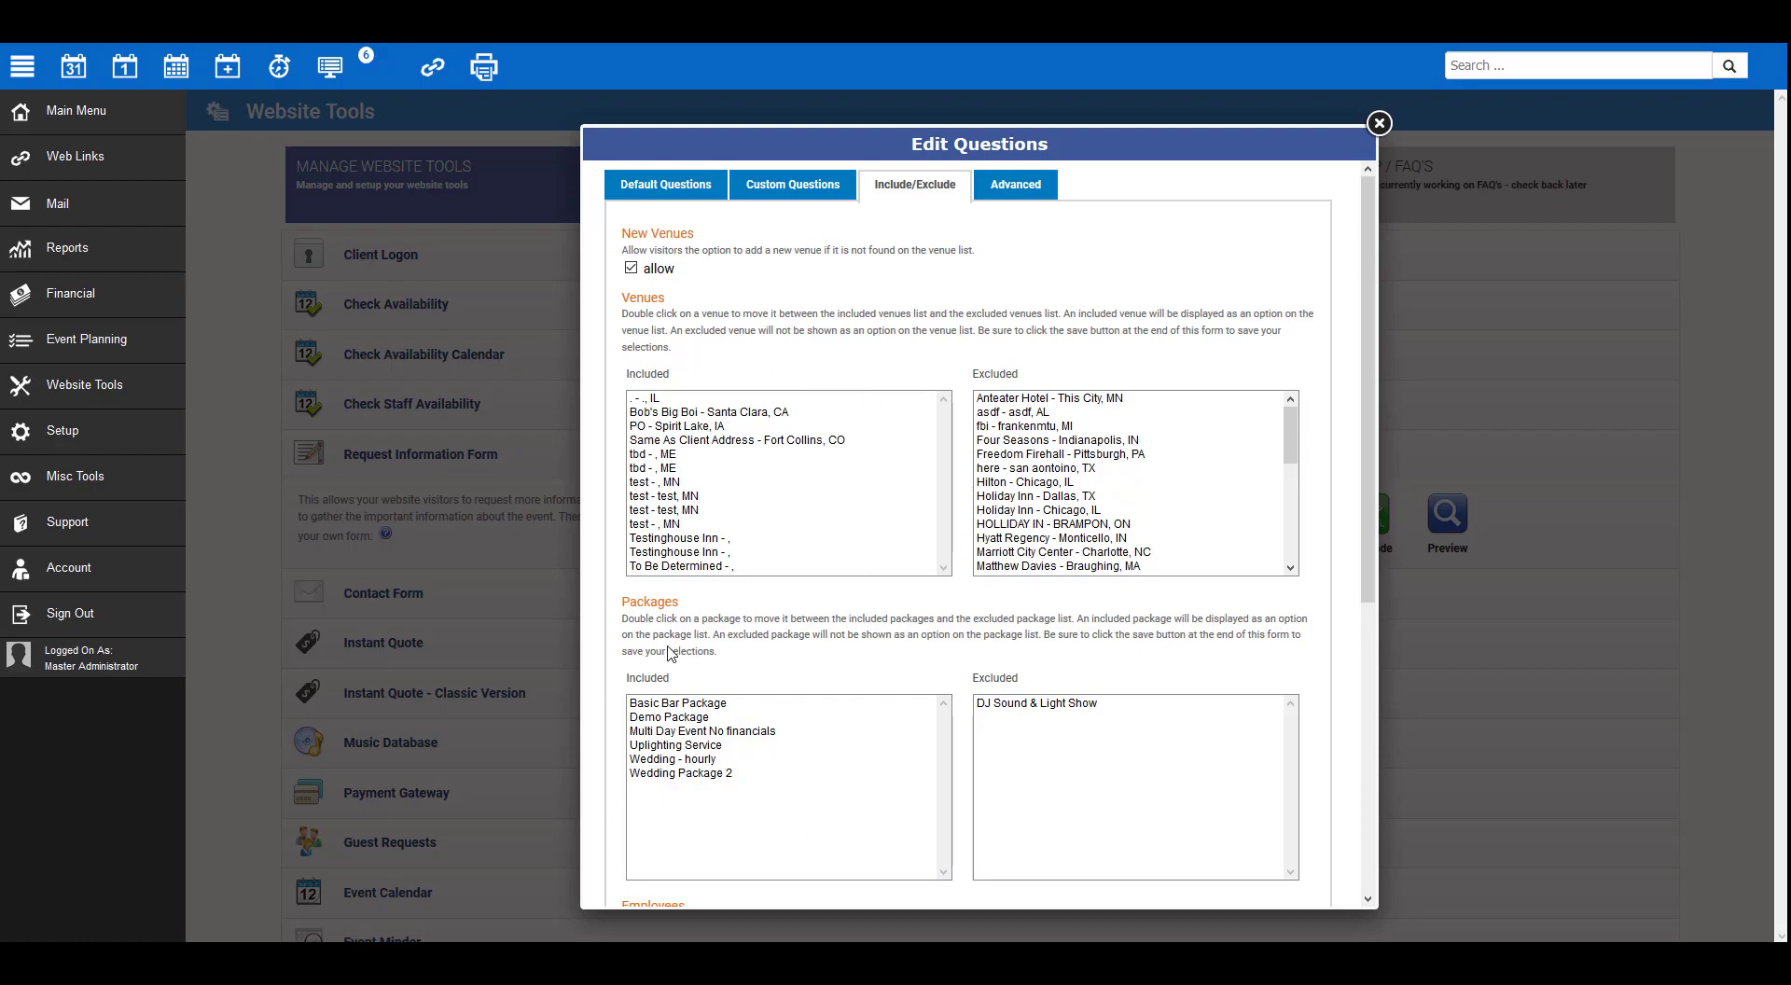
{"action": "scroll", "coordinate": [922, 675], "scroll_direction": "down", "scroll_amount": 5}
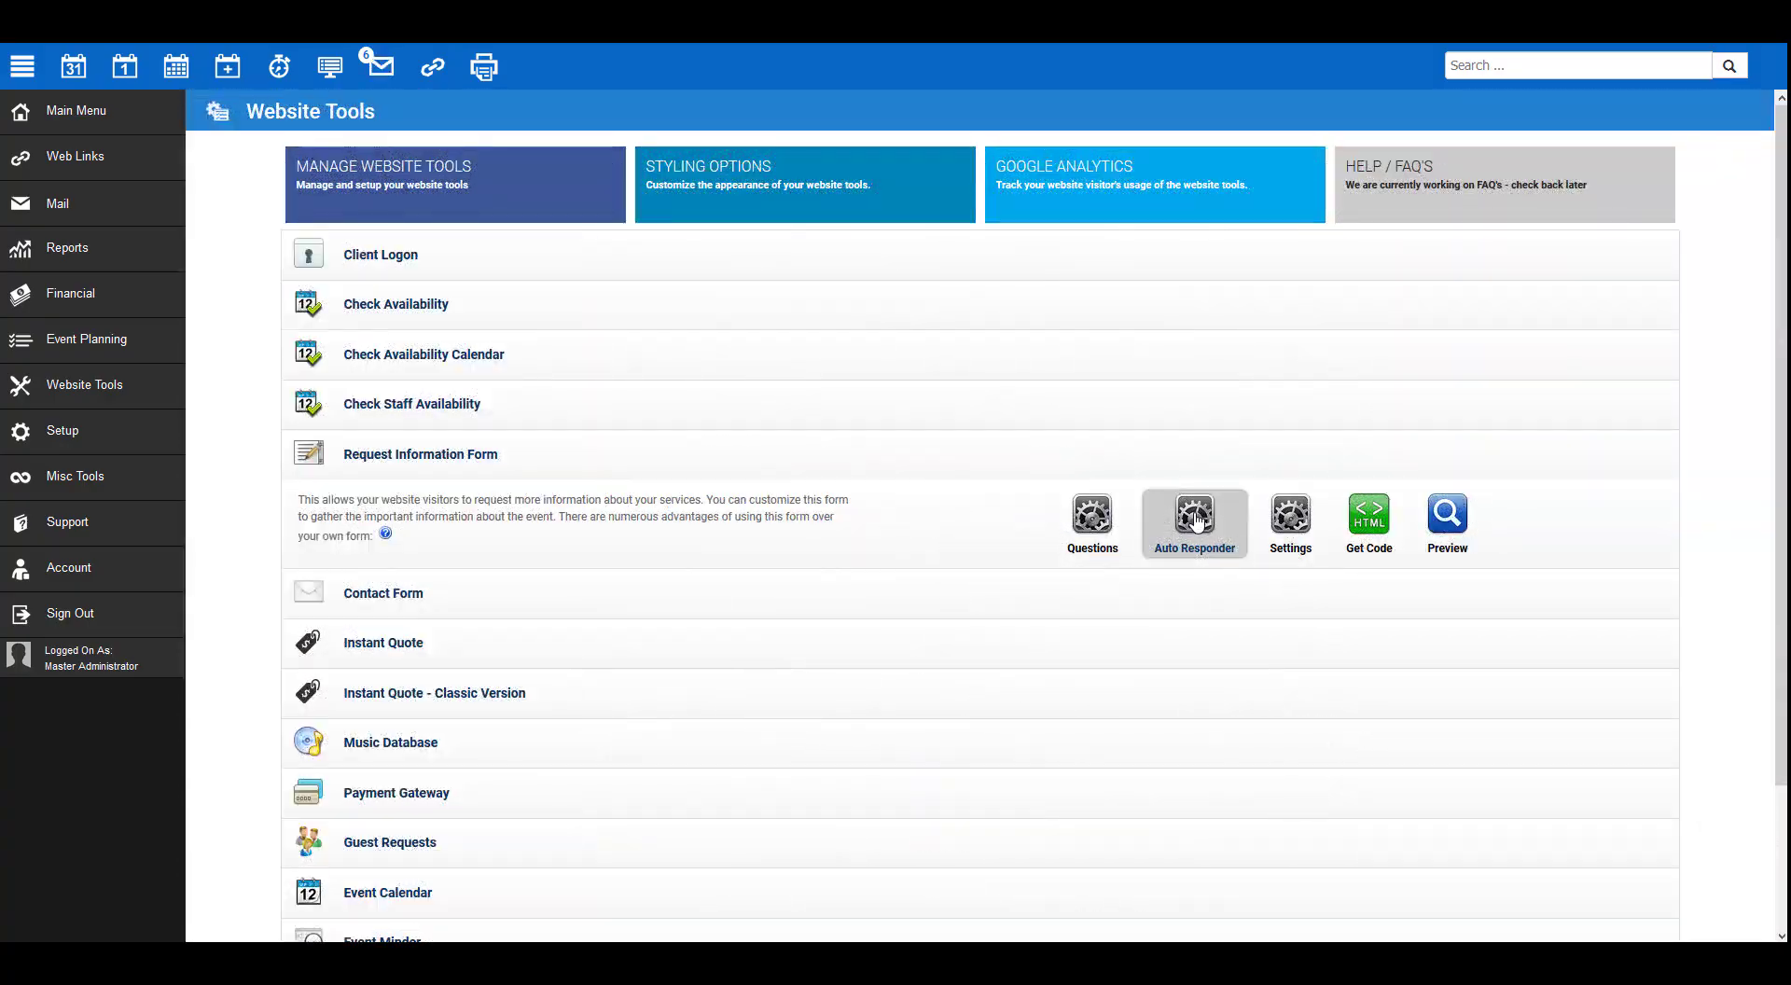
Toggle the auto-responder system off and back on, inspect the Default Reply template, then close it
{"action": "left_click", "coordinate": [1198, 523]}
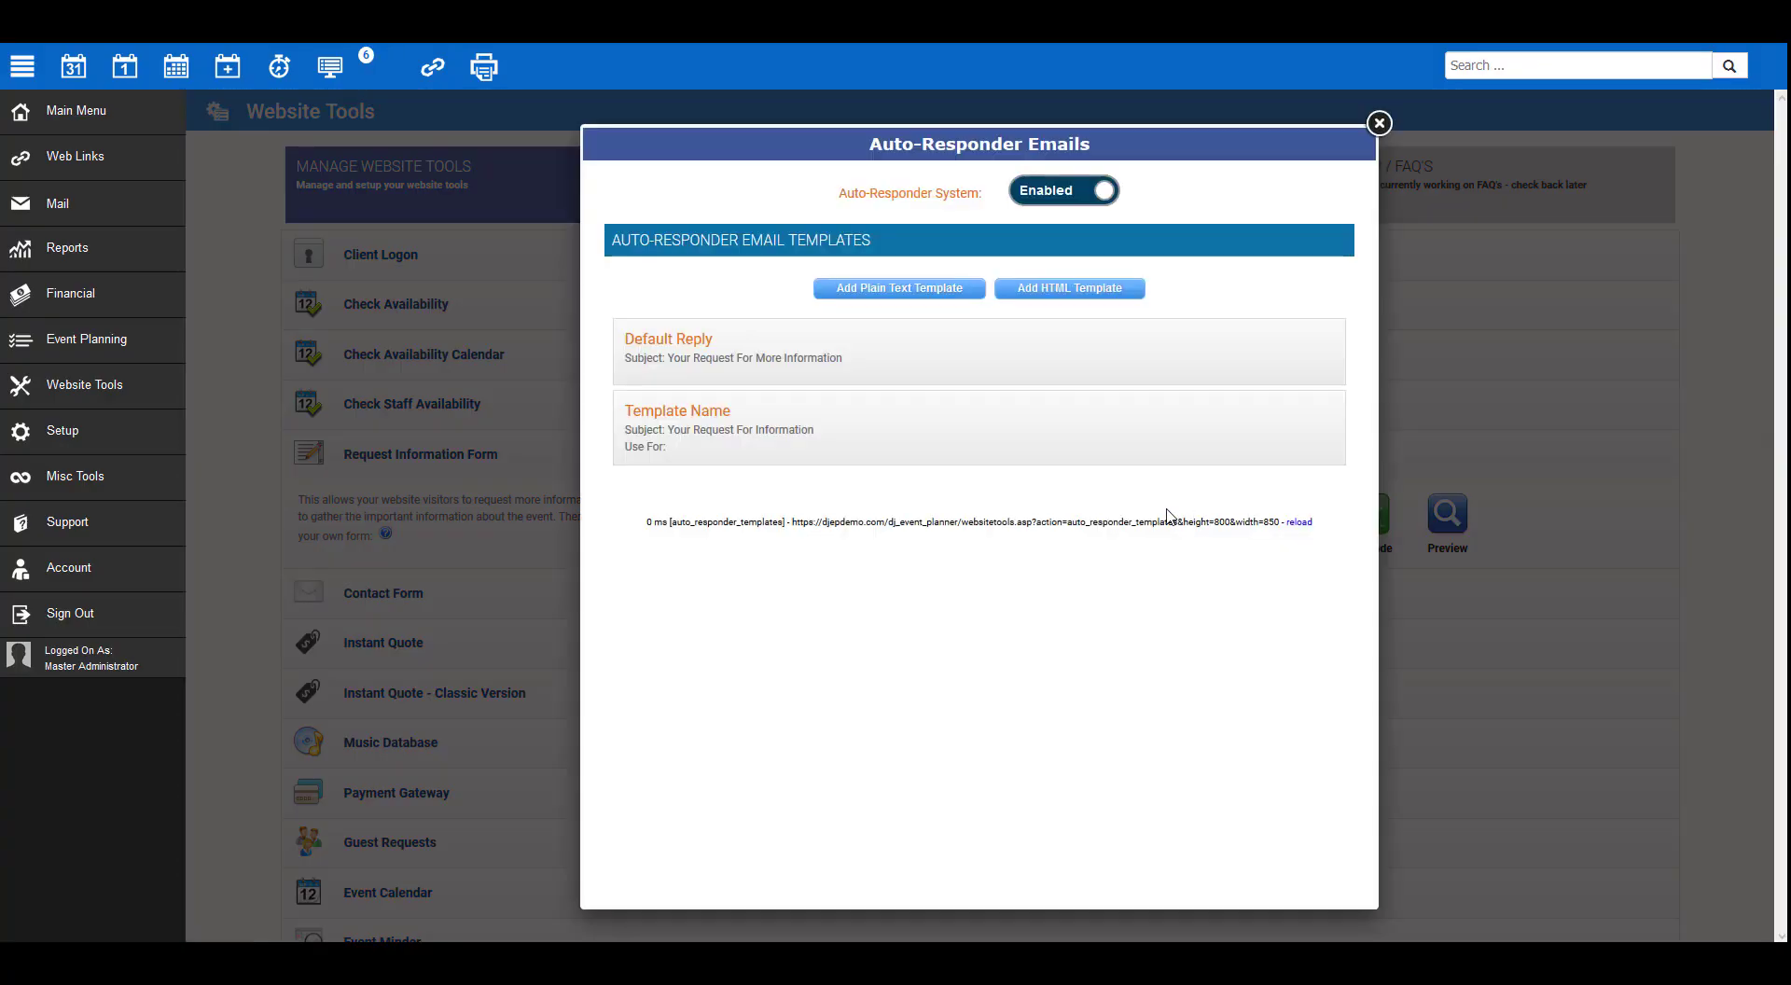
{"action": "left_click", "coordinate": [1046, 196]}
{"action": "left_click", "coordinate": [1045, 196]}
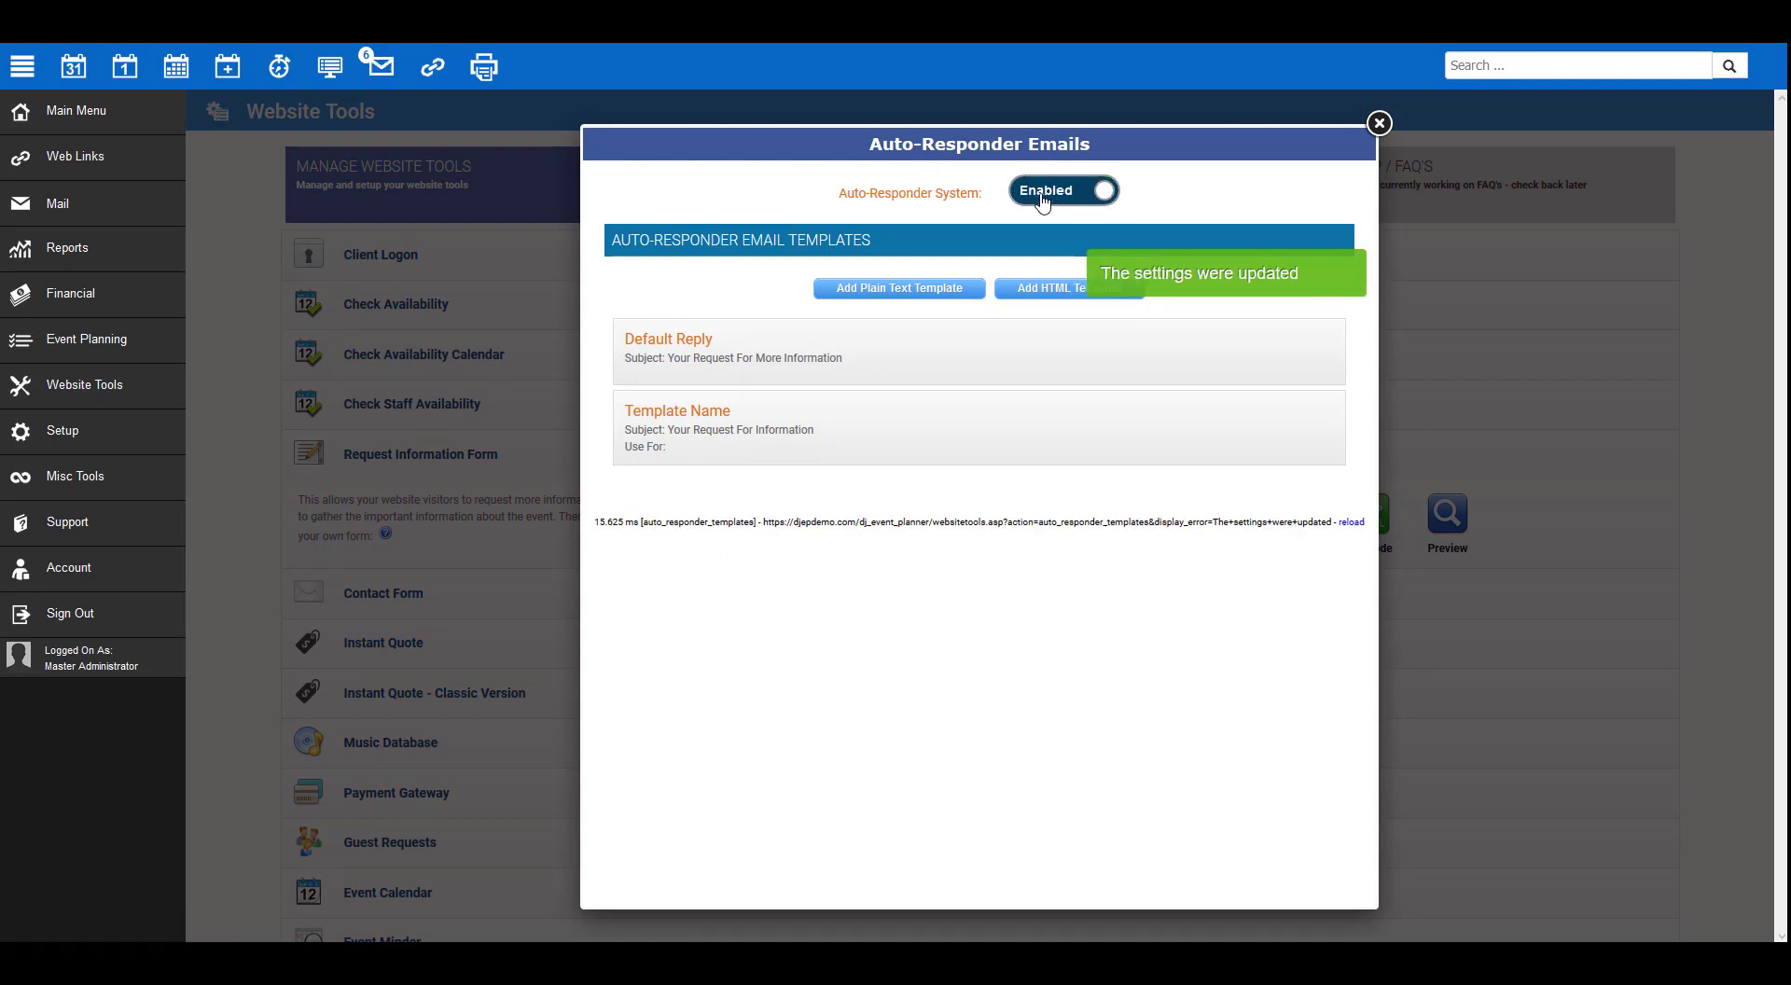
{"action": "left_click", "coordinate": [926, 345]}
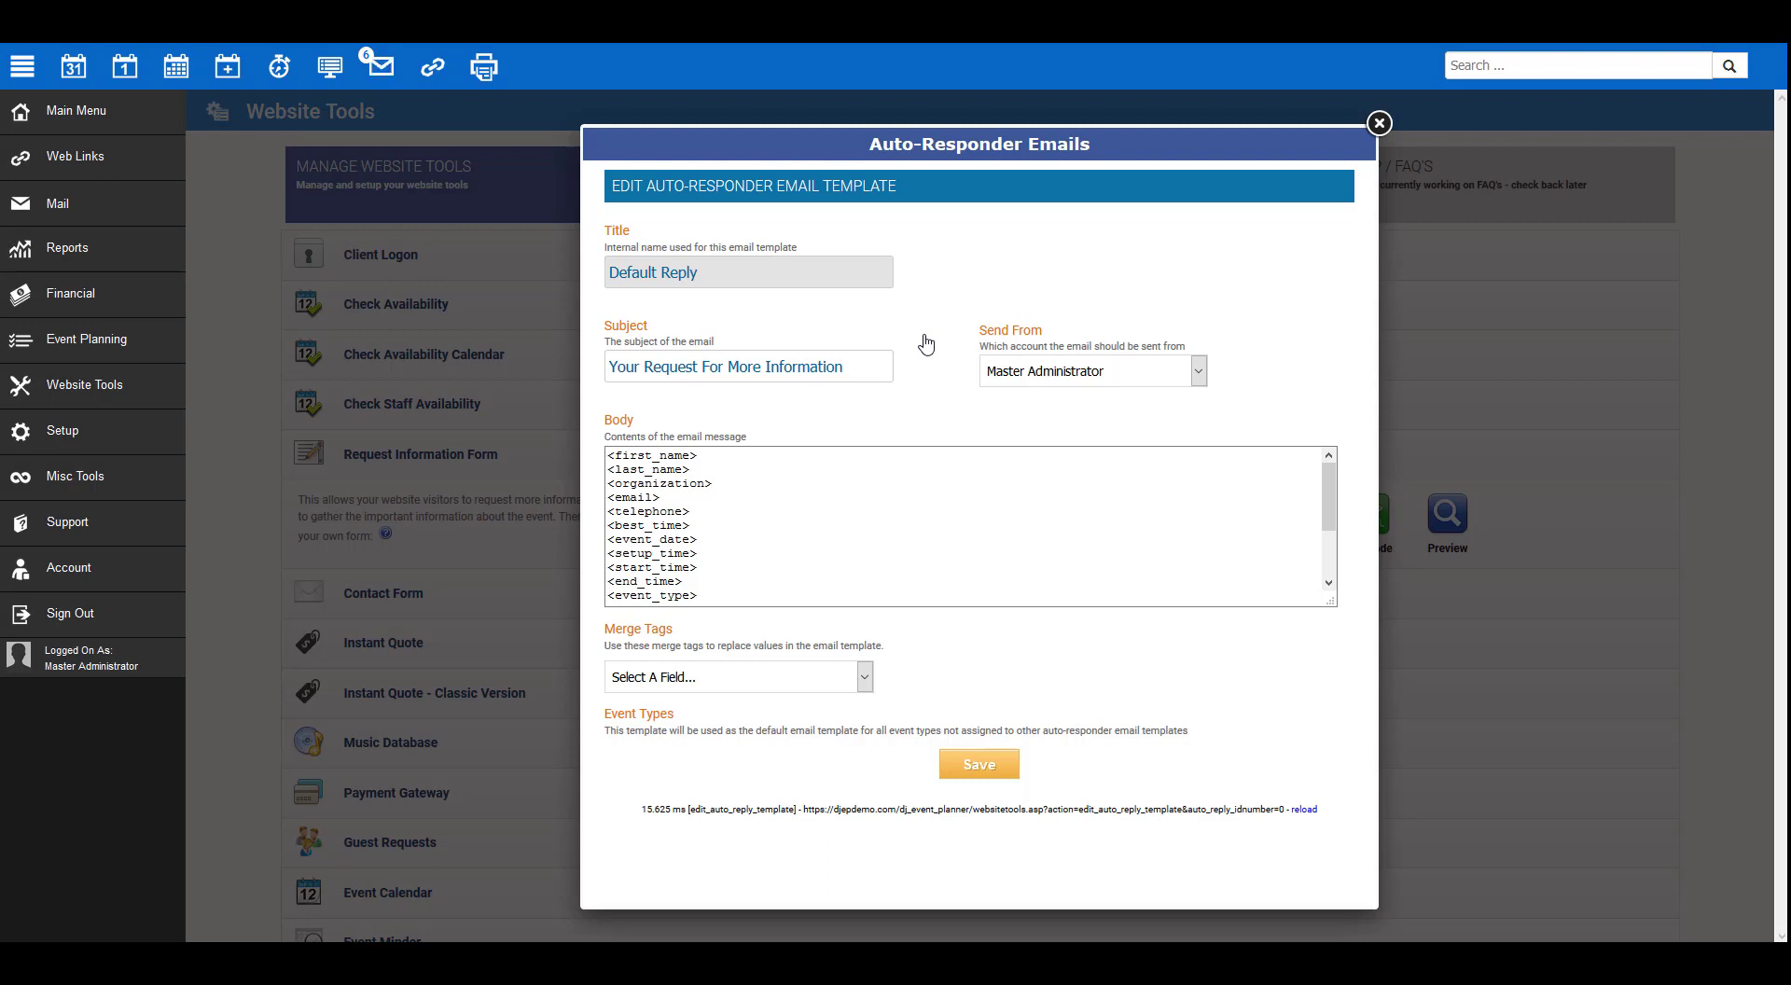
{"action": "left_click", "coordinate": [1380, 124]}
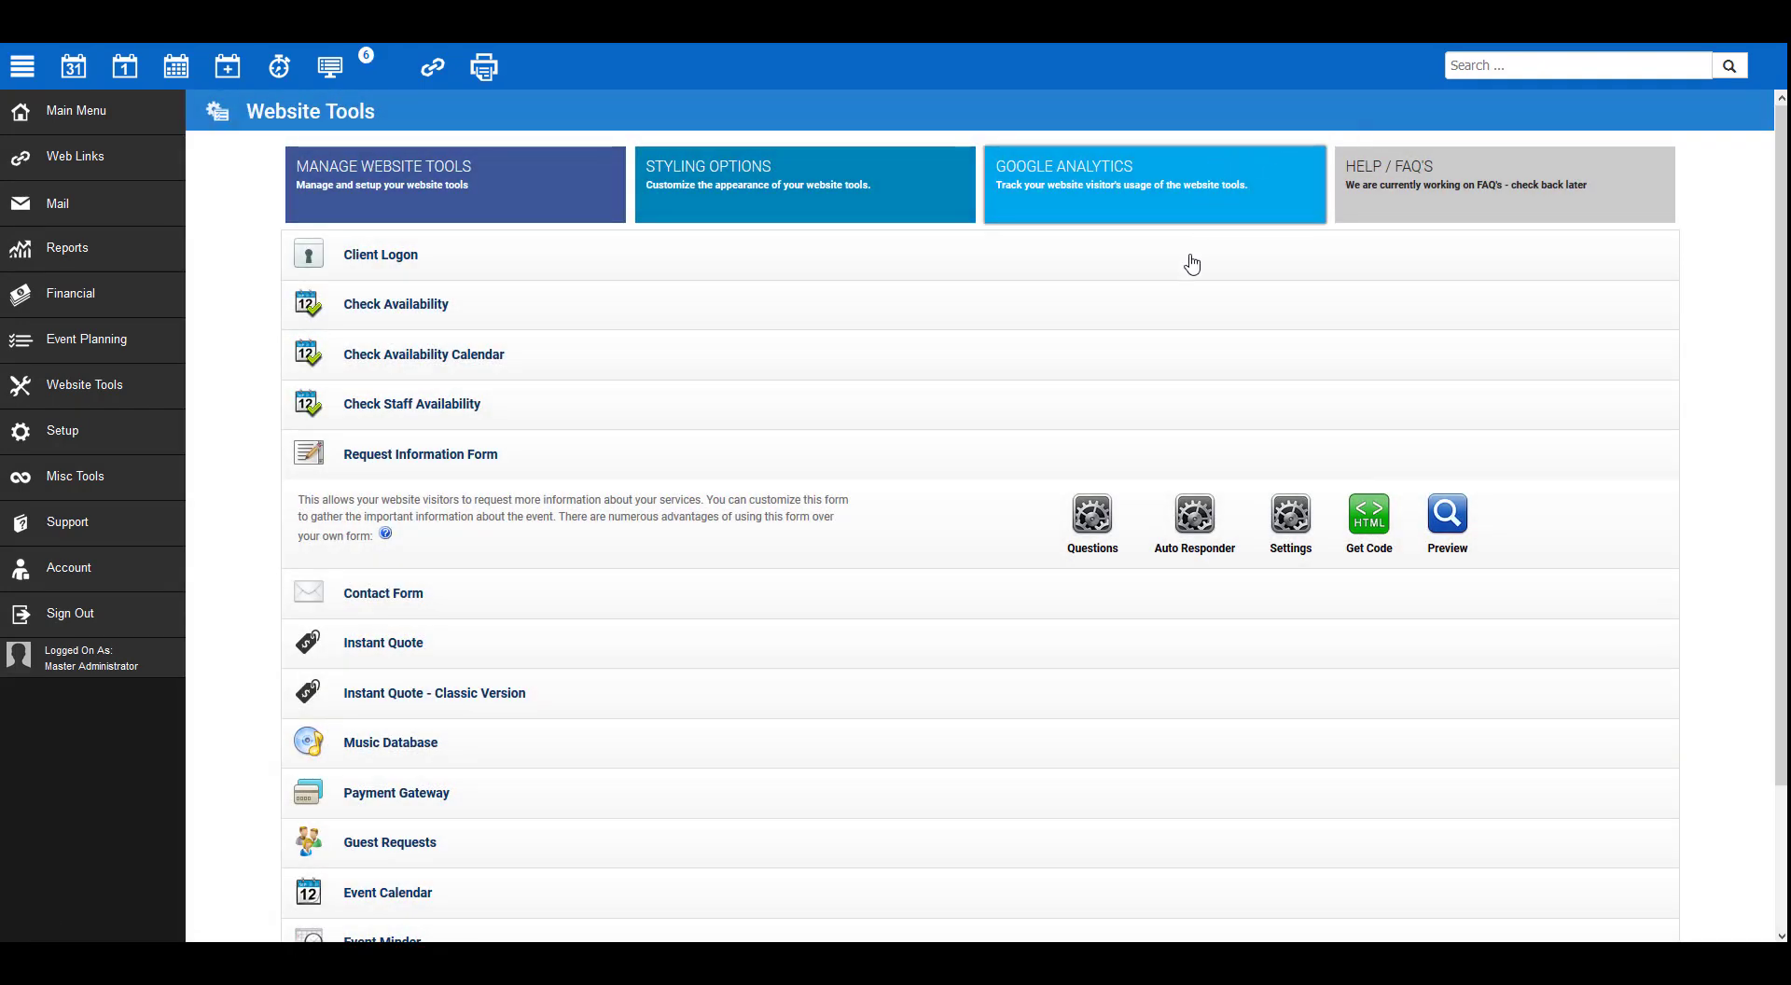
Save a new plain-text Wedding auto-responder template with a line break after <first_name>
{"action": "left_click", "coordinate": [1203, 522]}
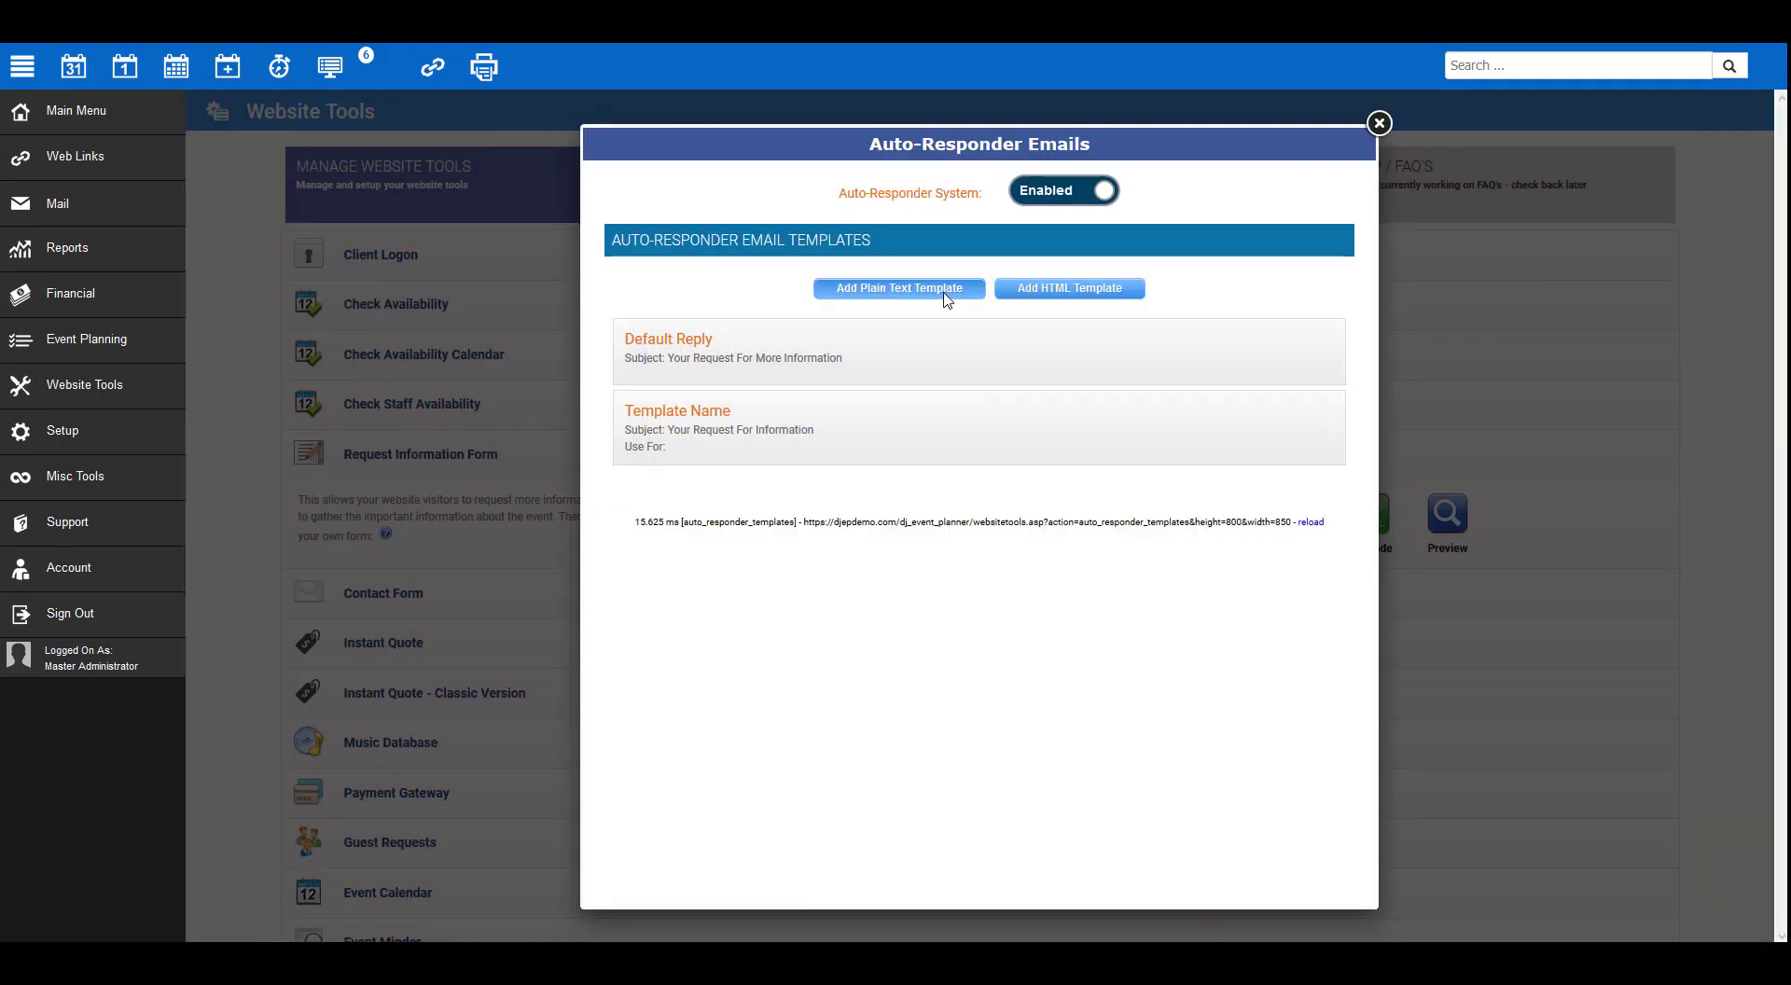
{"action": "left_click", "coordinate": [944, 299]}
{"action": "key", "text": "Return"}
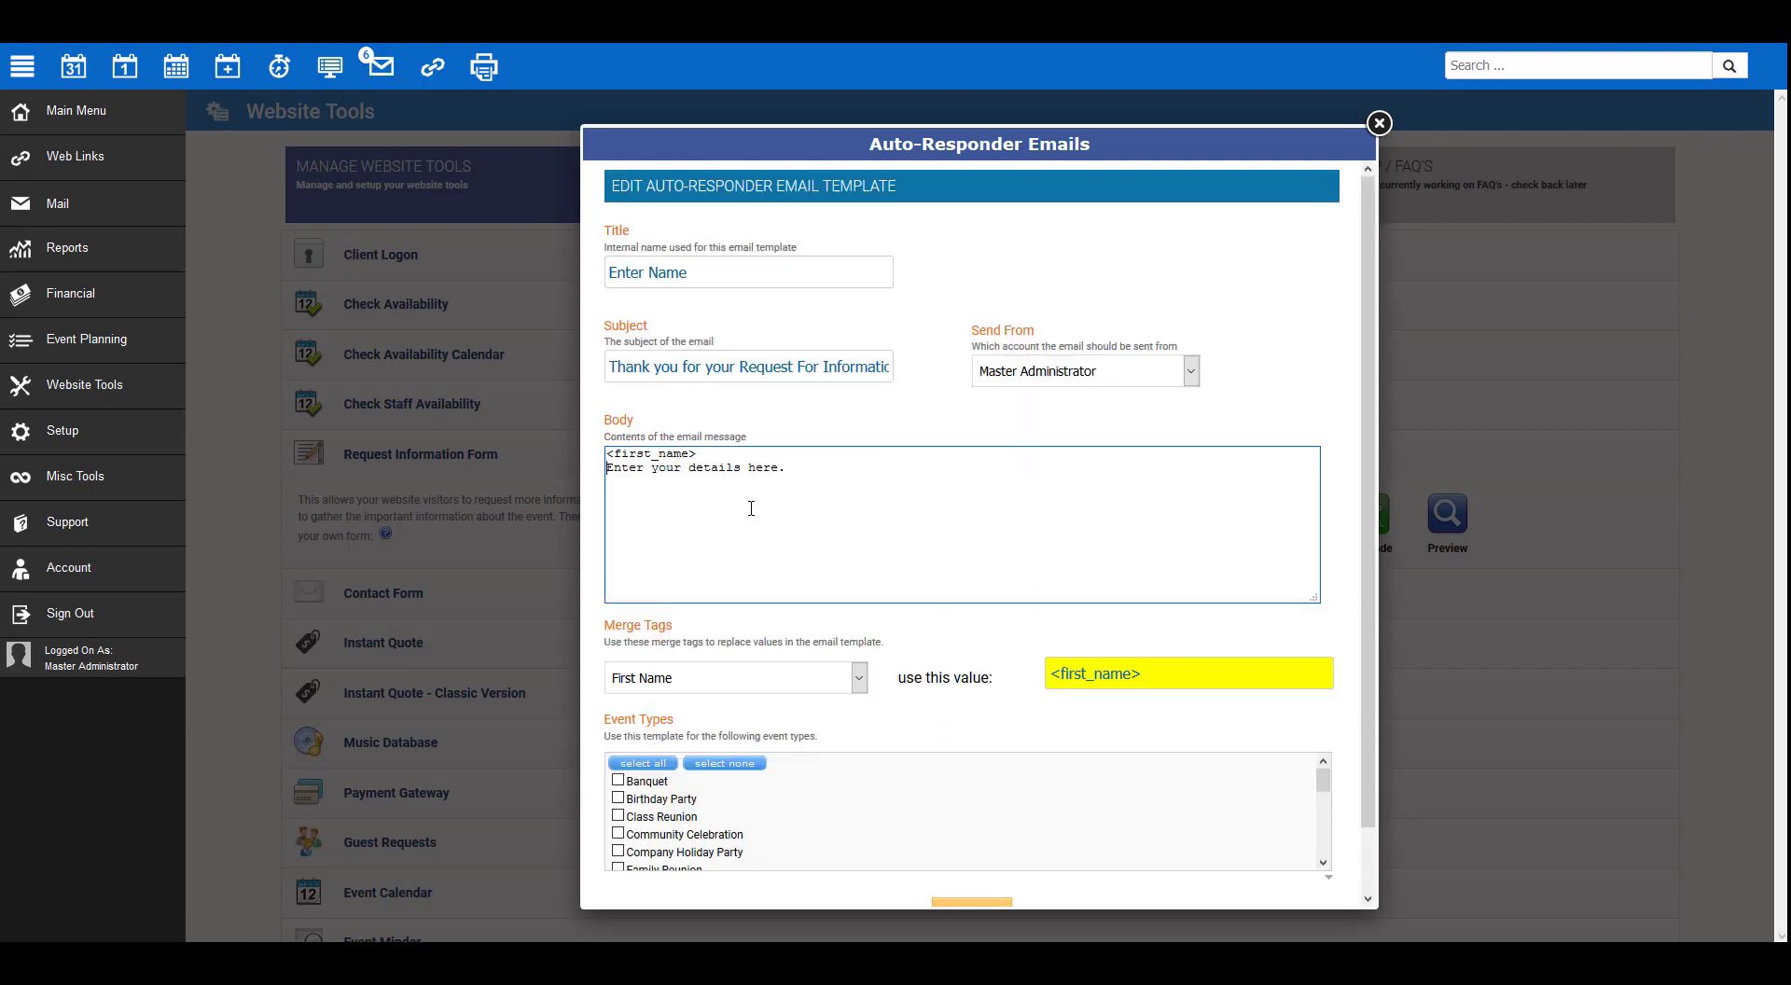
{"action": "scroll", "coordinate": [743, 724], "scroll_direction": "down", "scroll_amount": 1}
{"action": "scroll", "coordinate": [743, 725], "scroll_direction": "down", "scroll_amount": 1}
{"action": "scroll", "coordinate": [742, 724], "scroll_direction": "down", "scroll_amount": 1}
{"action": "scroll", "coordinate": [737, 728], "scroll_direction": "down", "scroll_amount": 1}
{"action": "scroll", "coordinate": [702, 741], "scroll_direction": "down", "scroll_amount": 3}
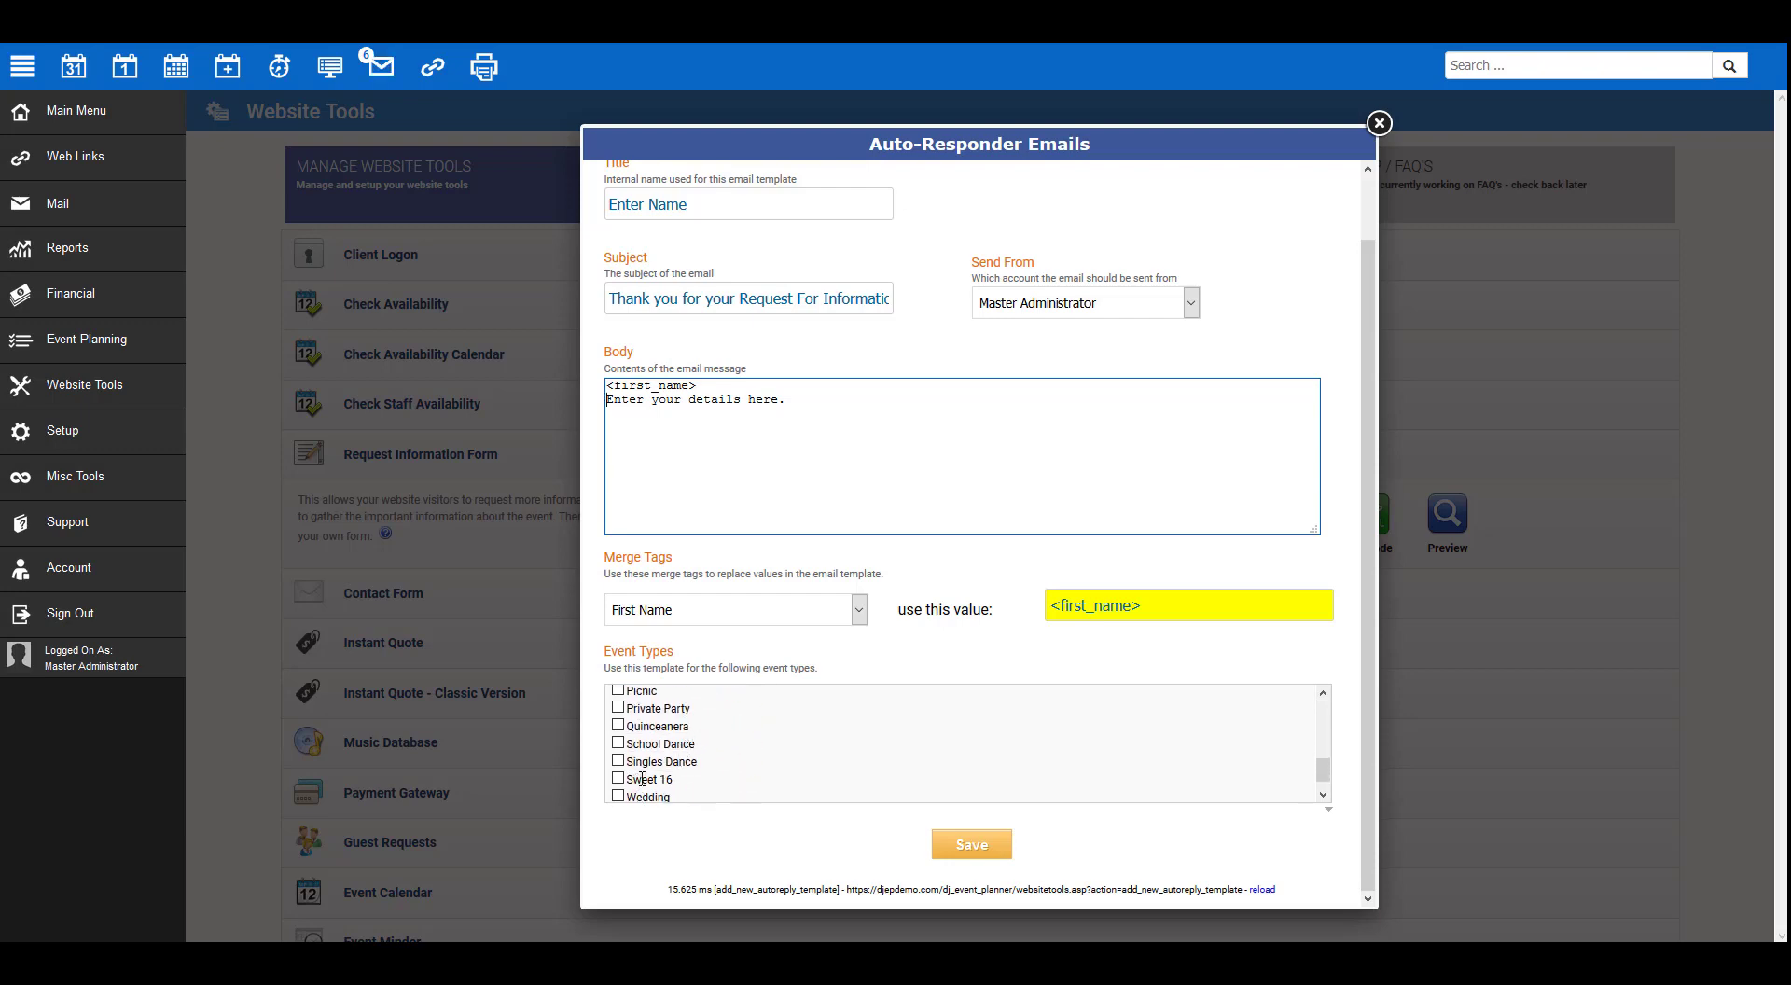
{"action": "scroll", "coordinate": [641, 788], "scroll_direction": "down", "scroll_amount": 1}
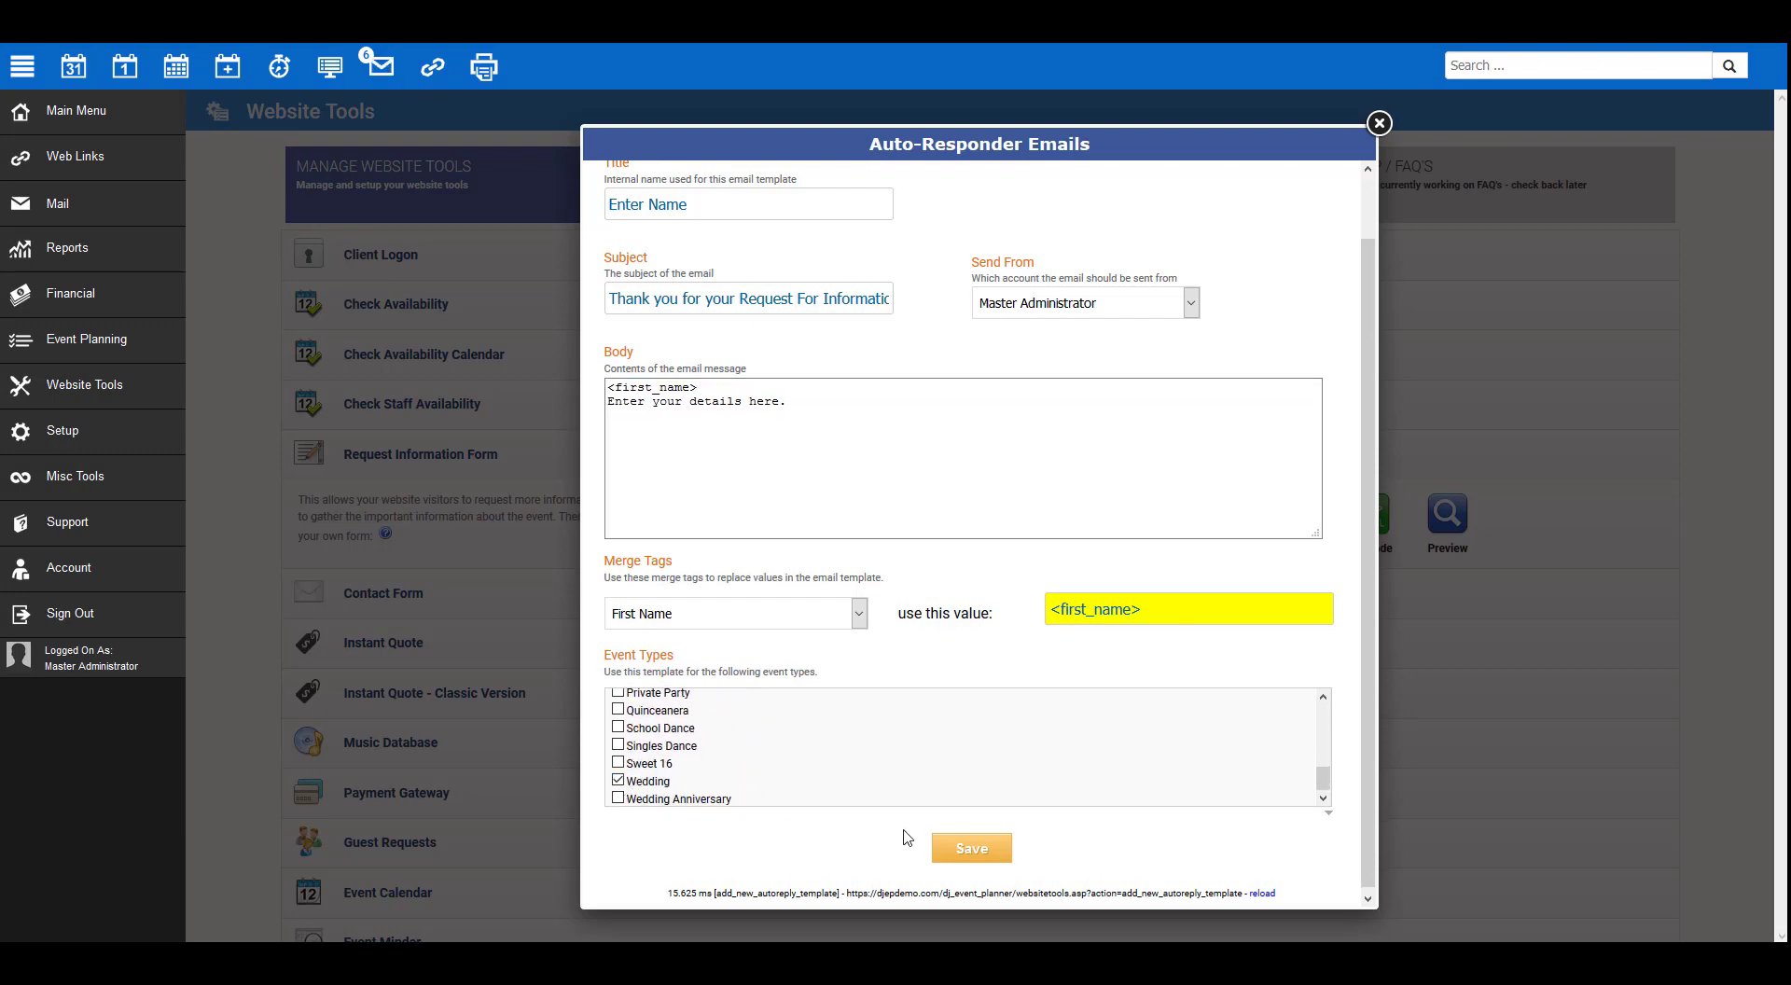
{"action": "left_click", "coordinate": [942, 844]}
{"action": "left_click", "coordinate": [1293, 522]}
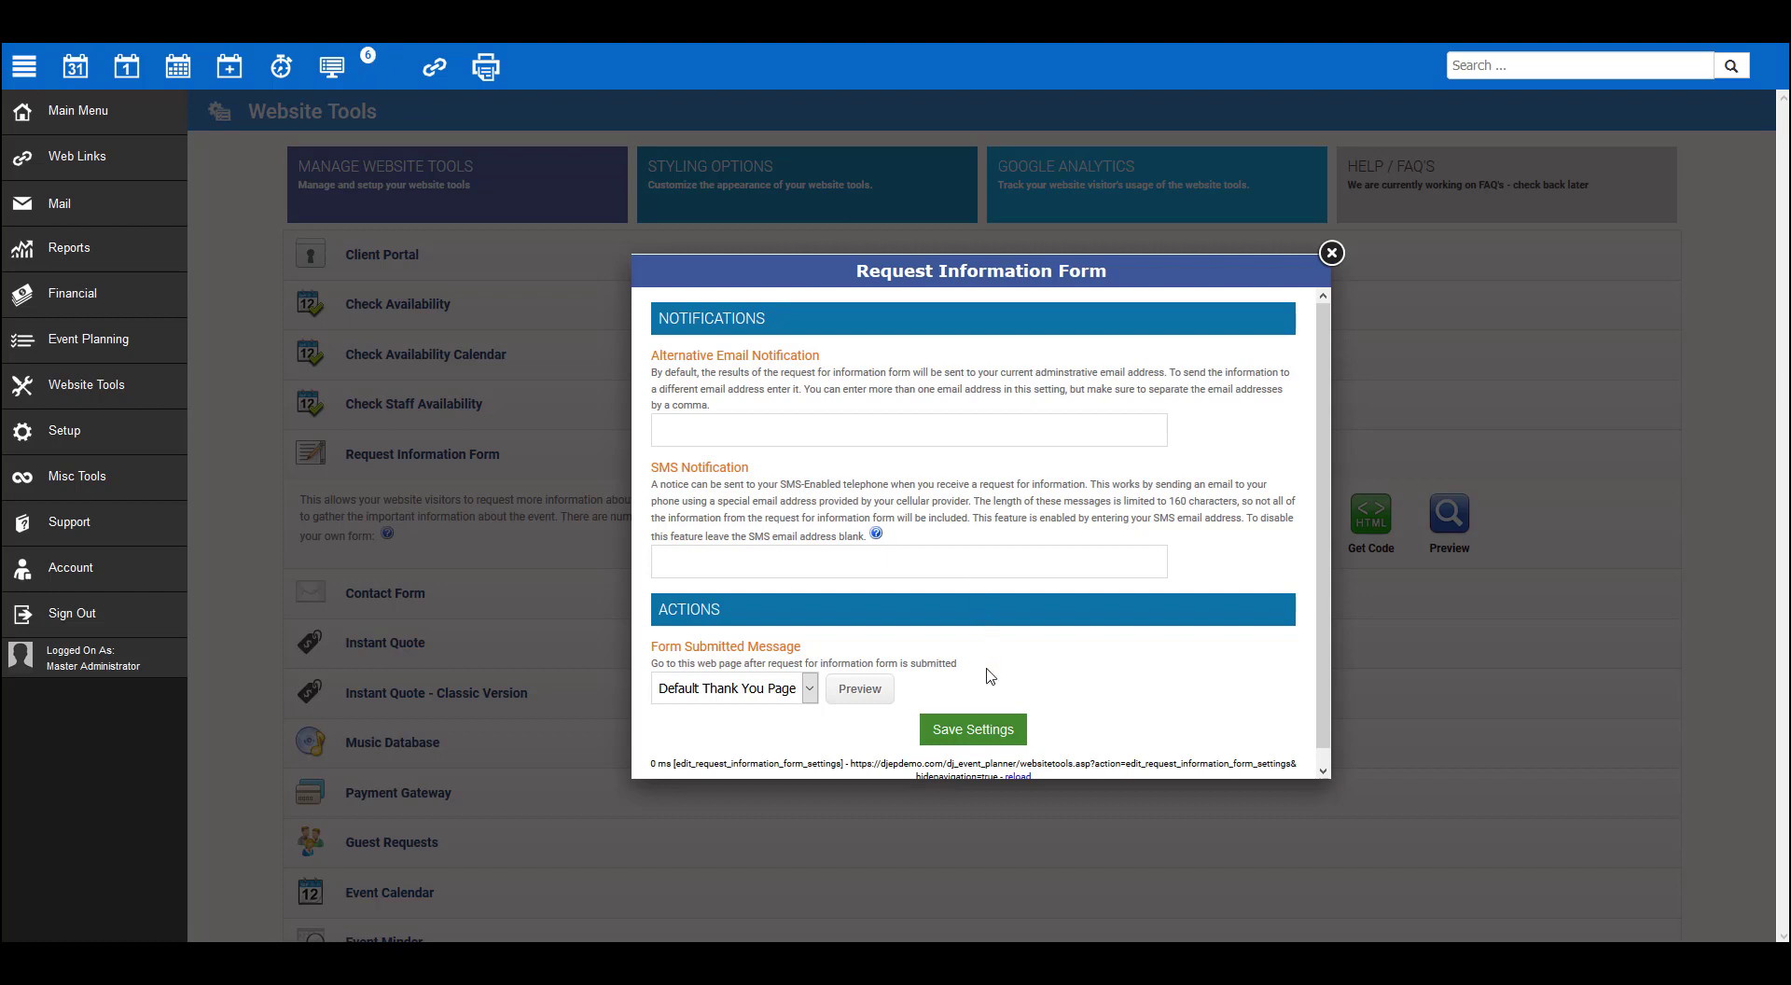
Save the form's notification settings and preview the request form down to its Submit button
{"action": "left_click", "coordinate": [982, 732]}
{"action": "left_click", "coordinate": [1436, 522]}
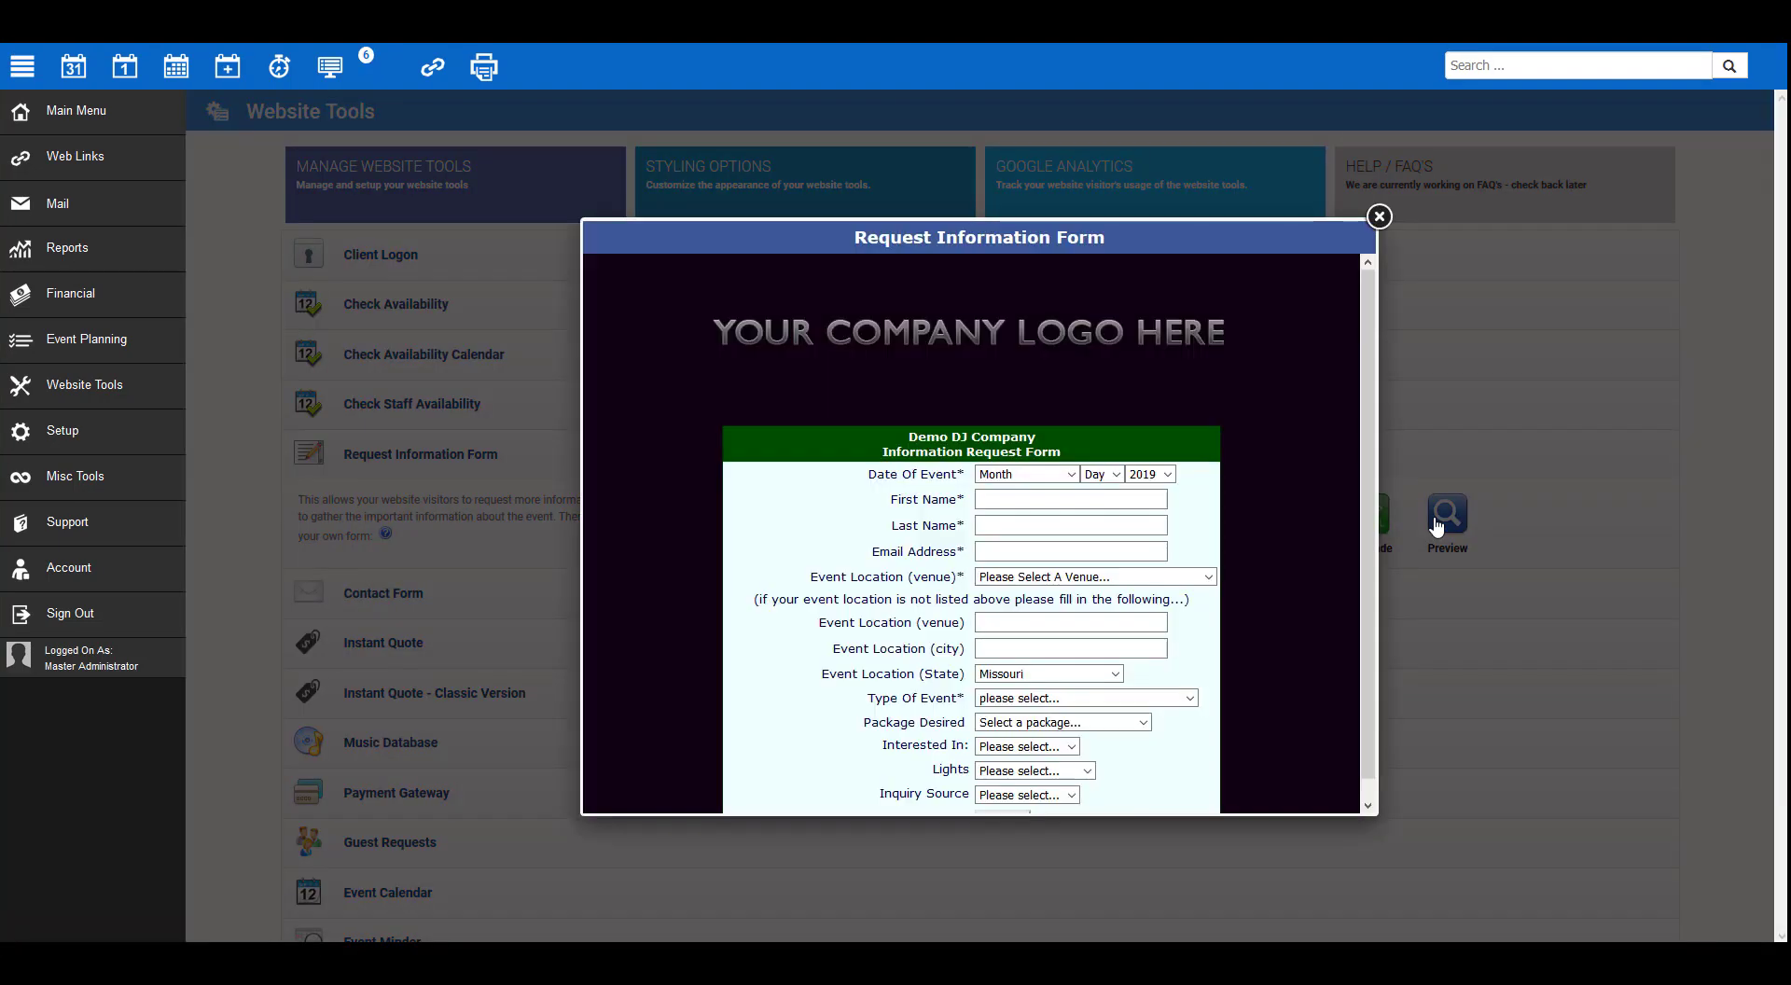
{"action": "scroll", "coordinate": [1304, 513], "scroll_direction": "down", "scroll_amount": 1}
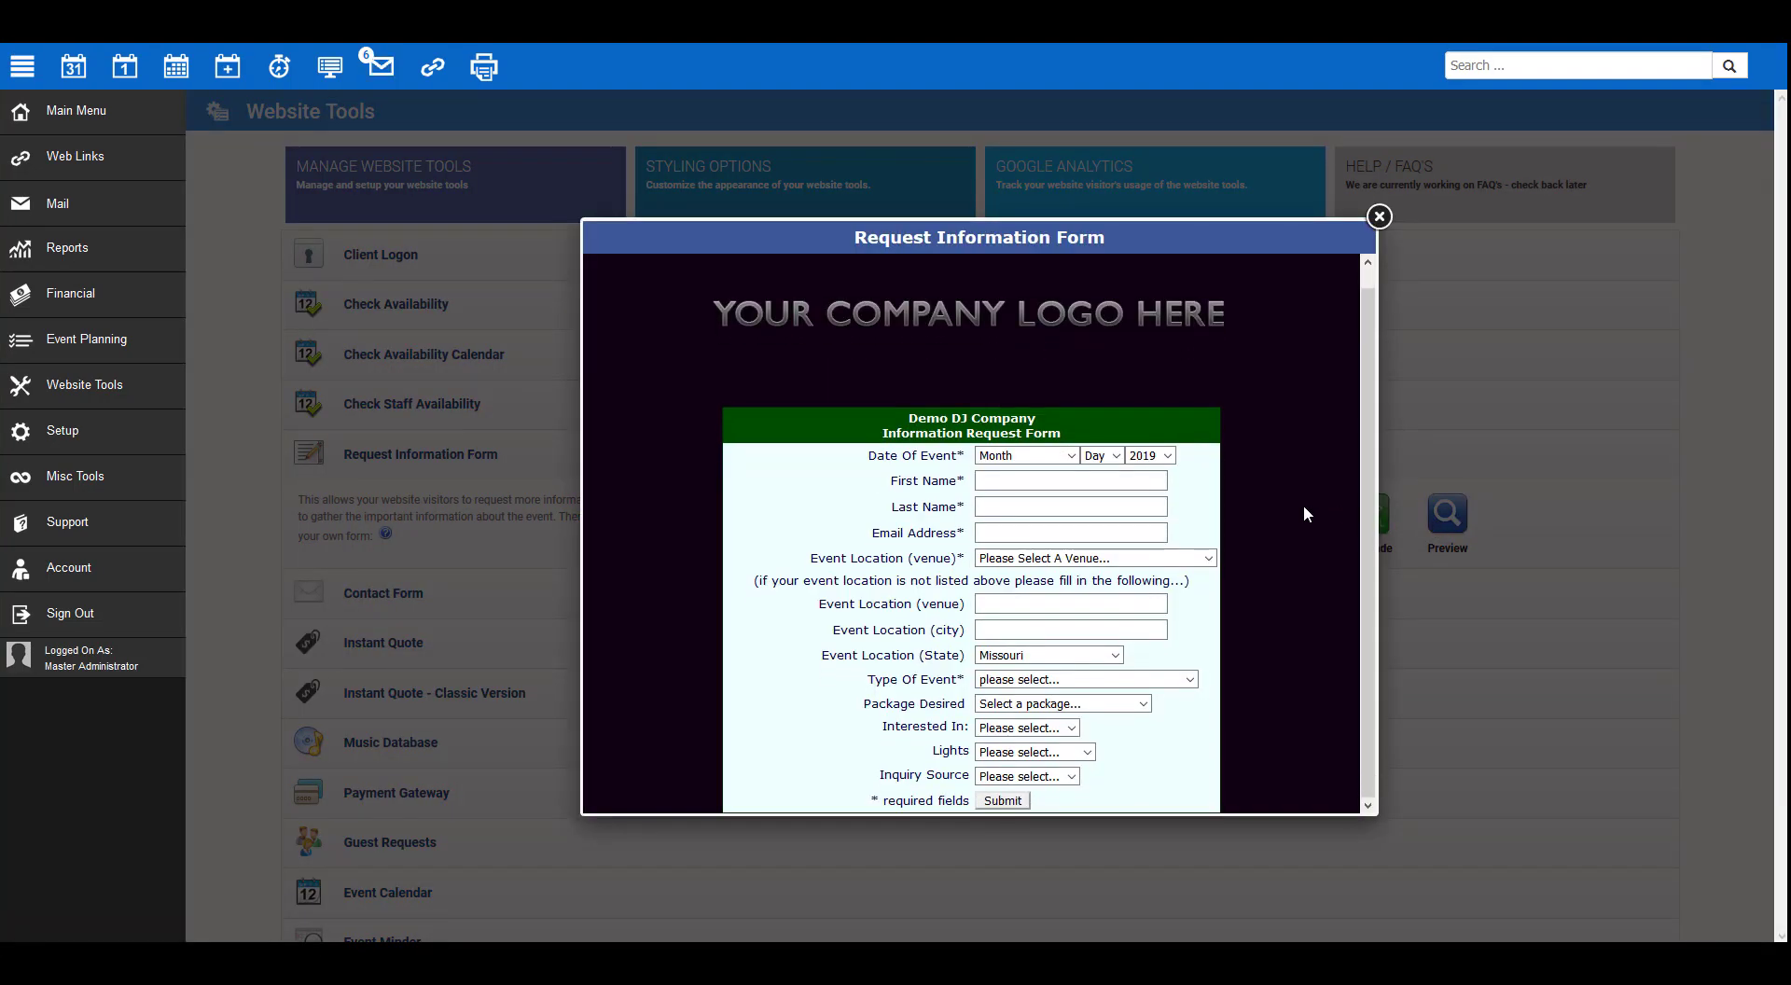
In Get Code, preview the Direct Link, HTML Link and HTML Link (New Window) snippets
{"action": "left_click", "coordinate": [1379, 217]}
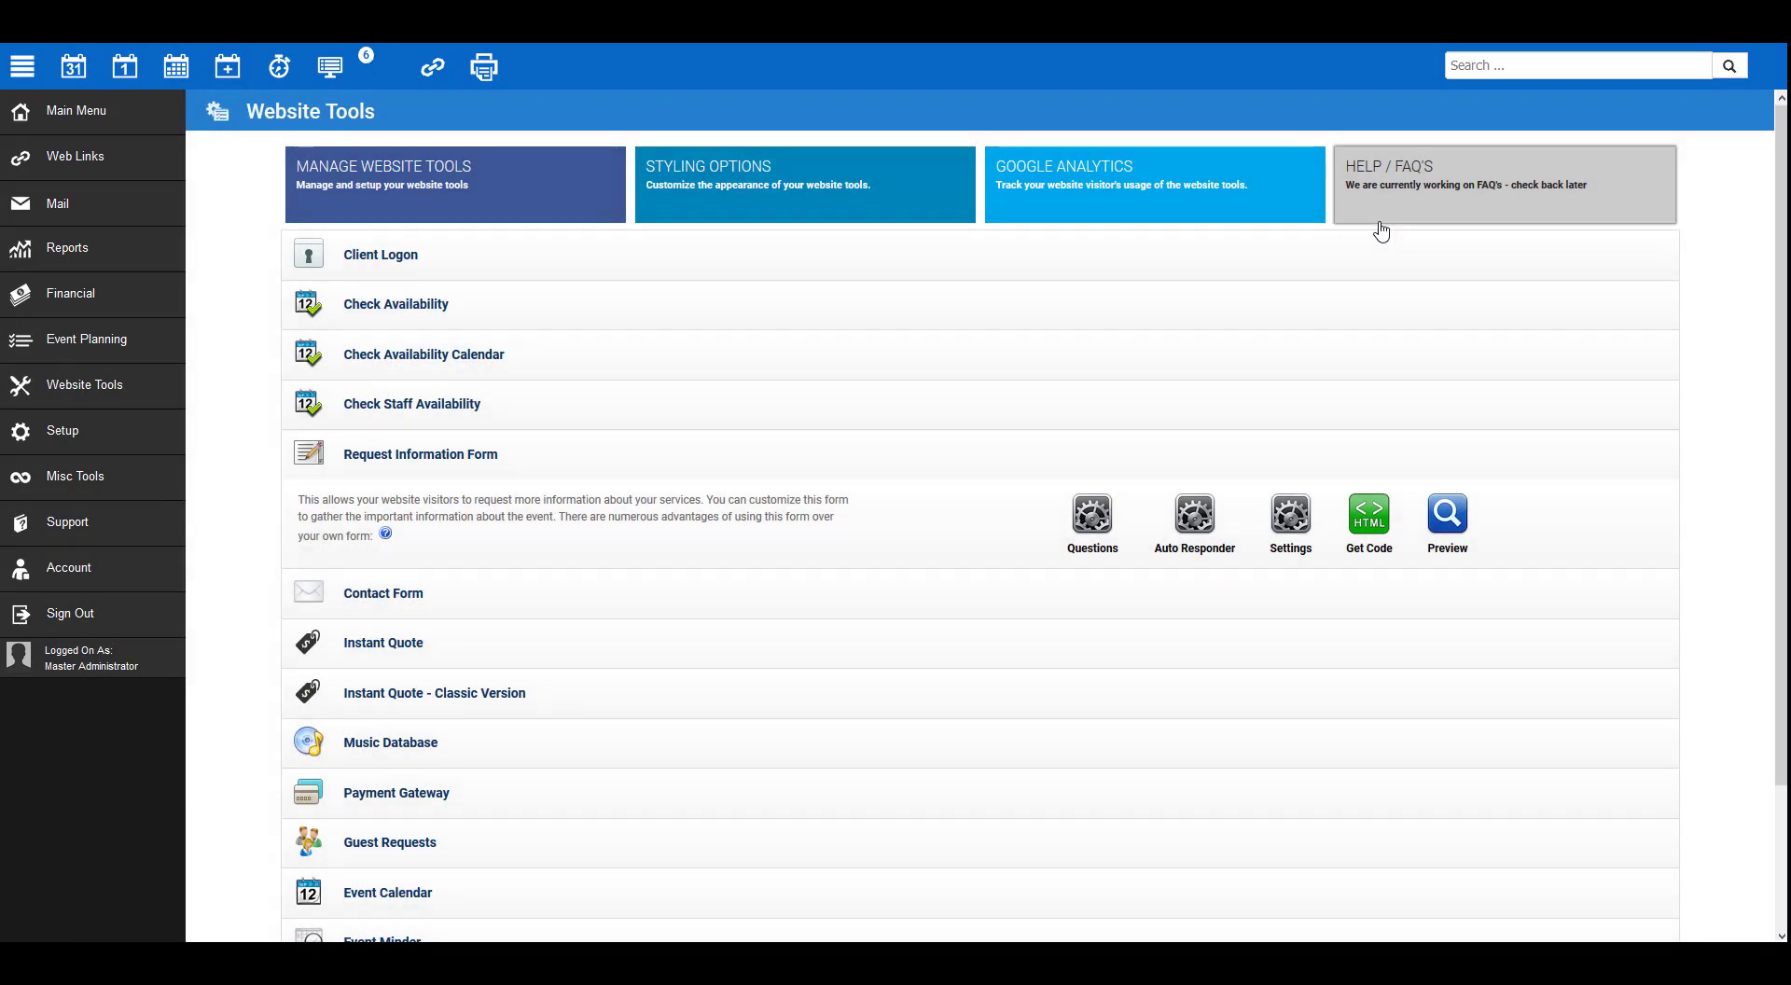
{"action": "left_click", "coordinate": [1381, 533]}
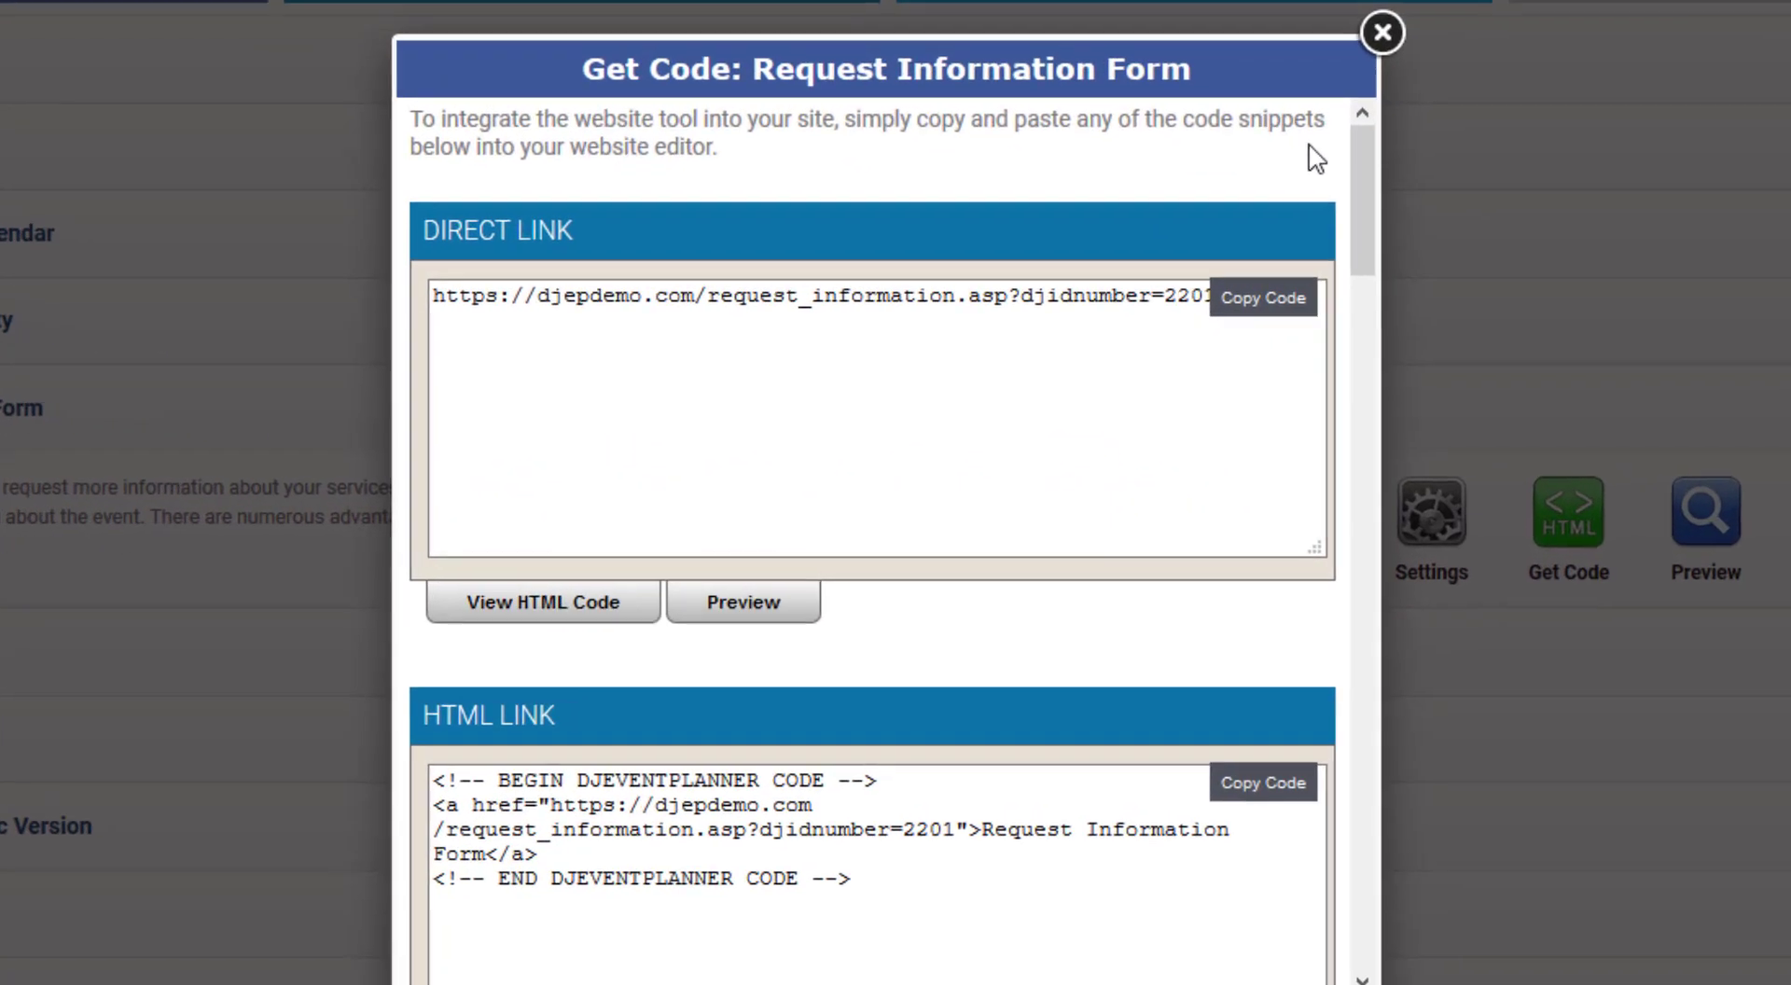
{"action": "left_click", "coordinate": [734, 606]}
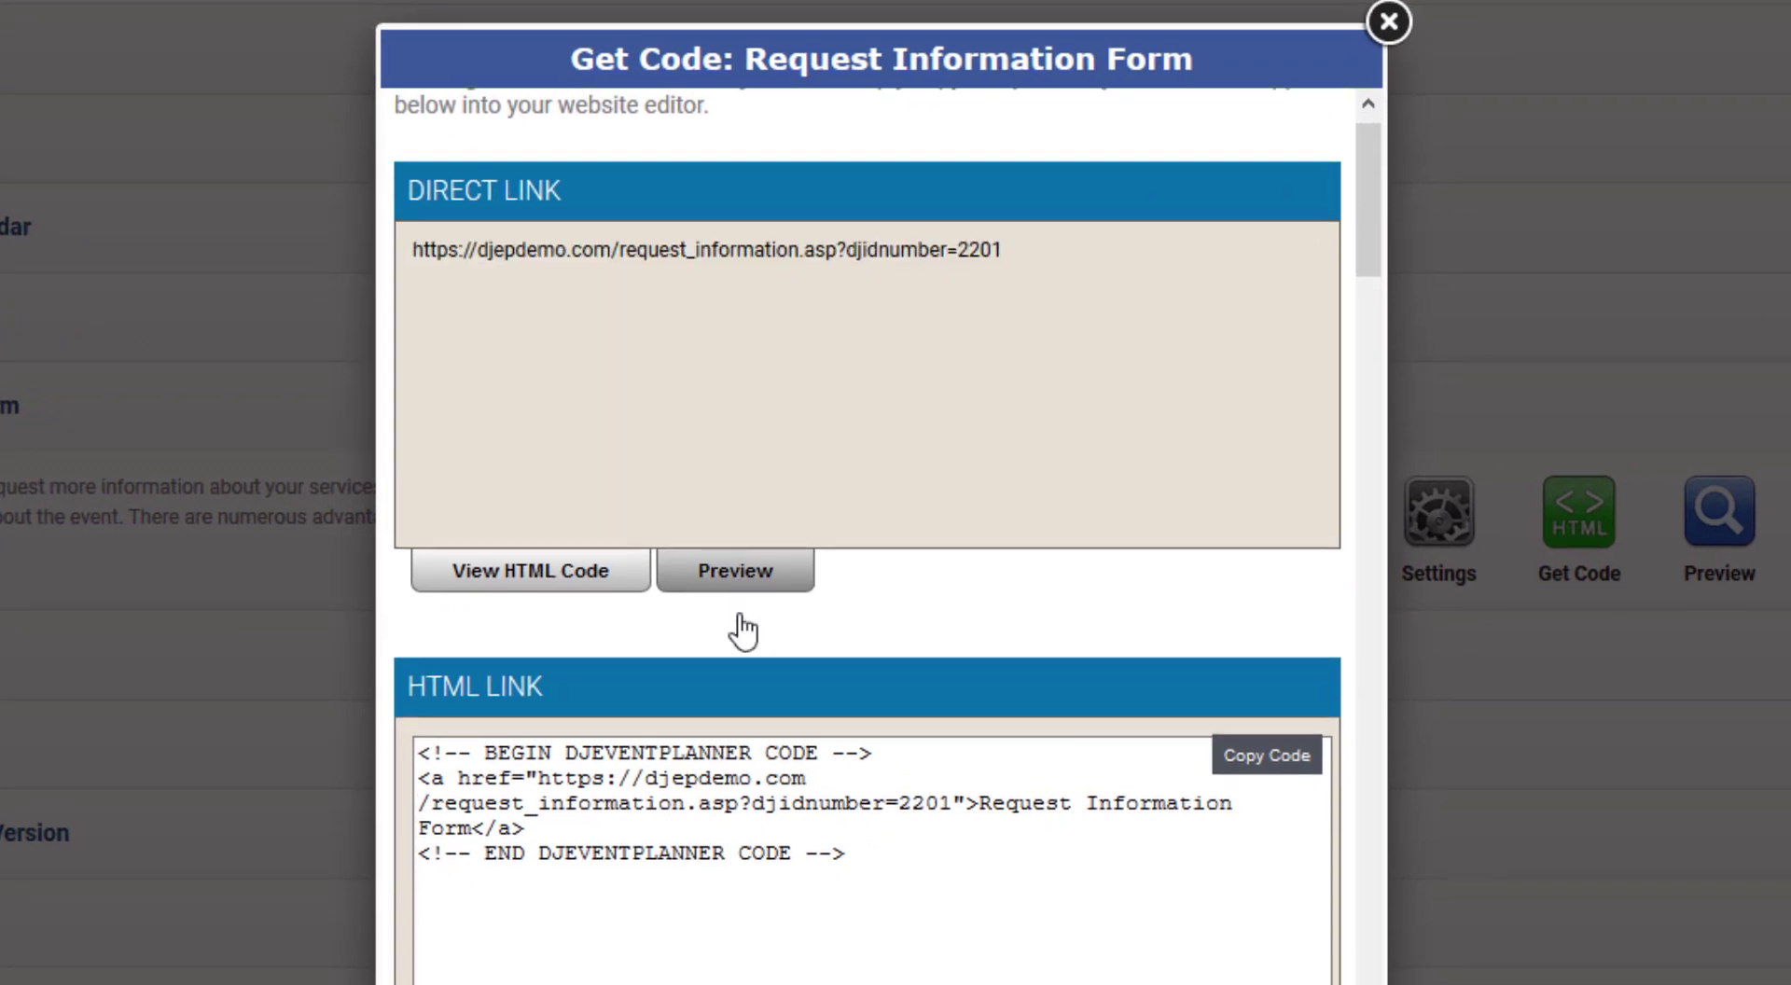
{"action": "scroll", "coordinate": [740, 630], "scroll_direction": "down", "scroll_amount": 4}
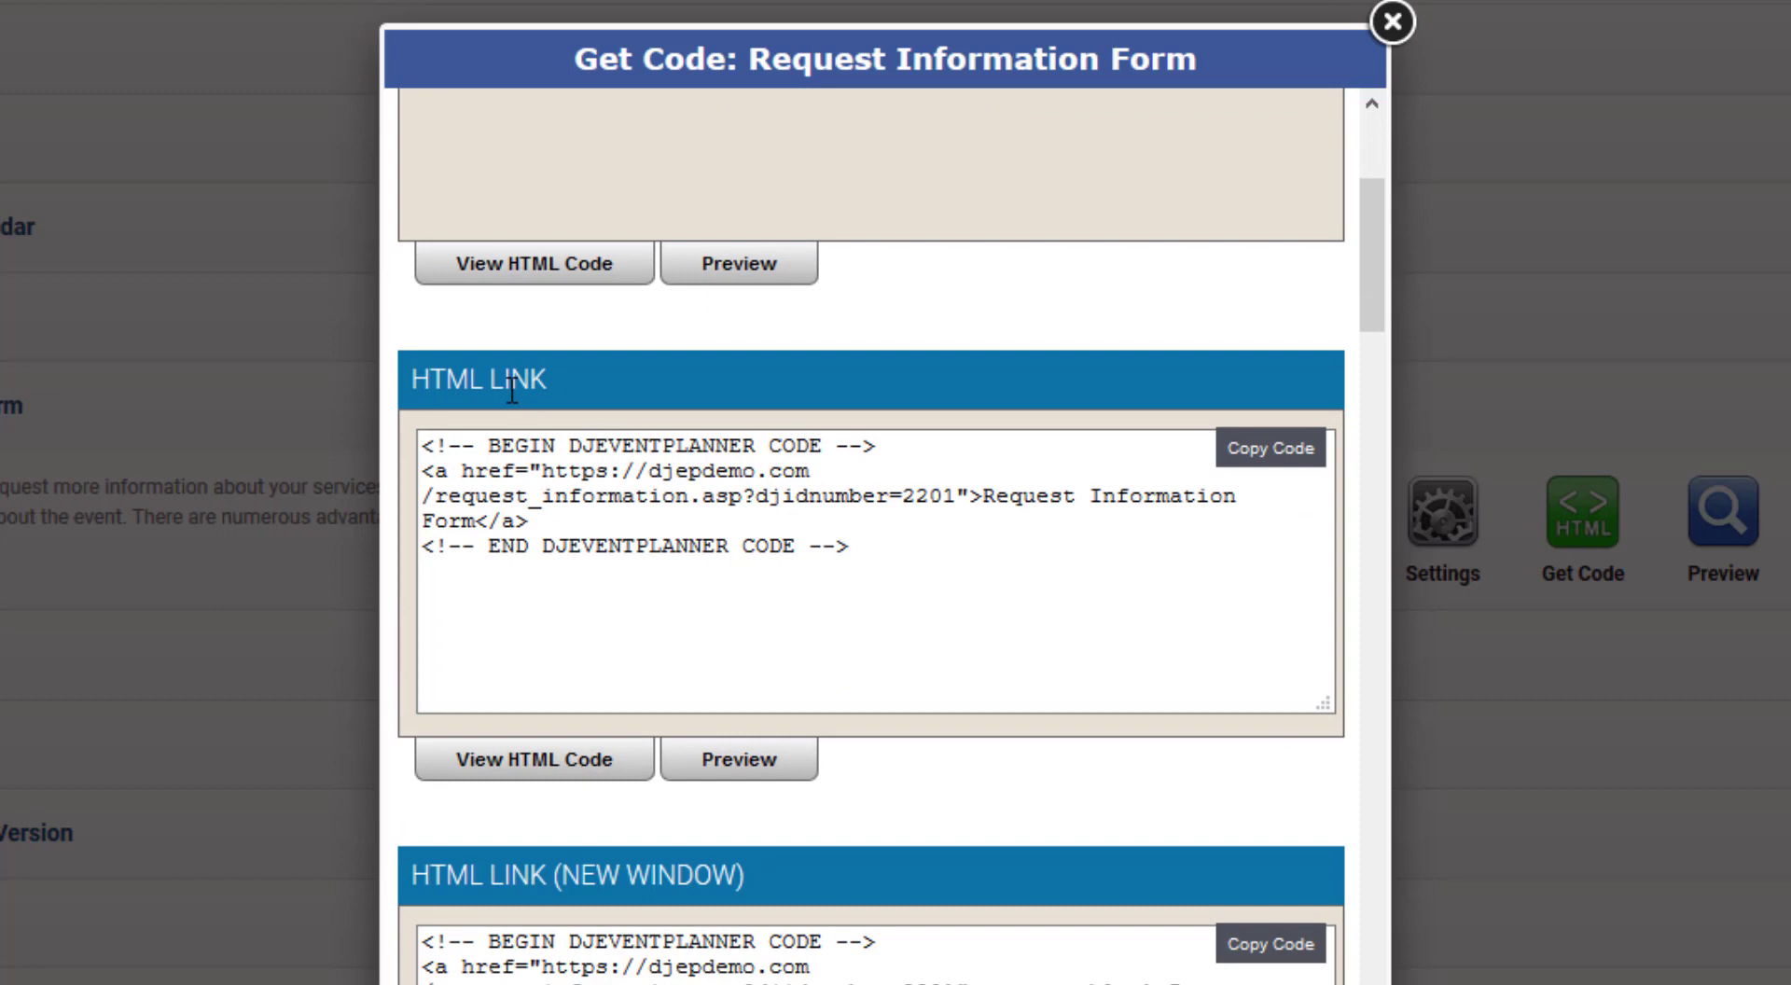
{"action": "left_click", "coordinate": [742, 774]}
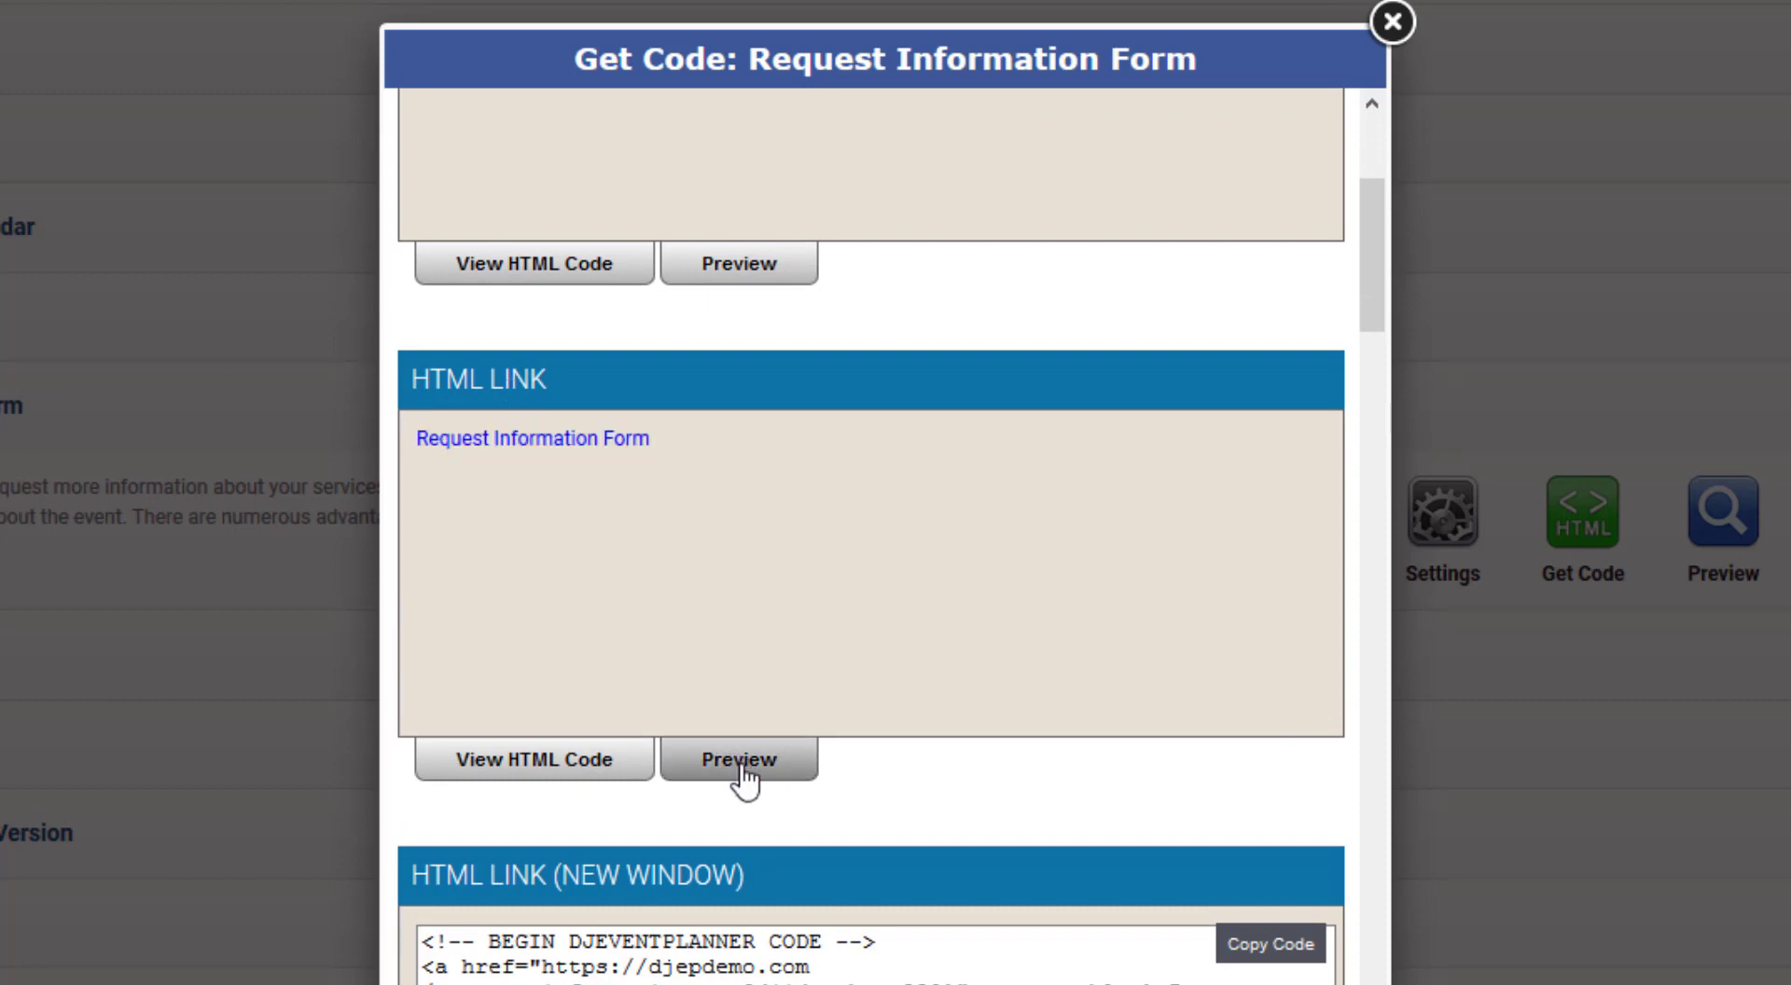
{"action": "scroll", "coordinate": [741, 779], "scroll_direction": "down", "scroll_amount": 2}
{"action": "scroll", "coordinate": [727, 690], "scroll_direction": "down", "scroll_amount": 3}
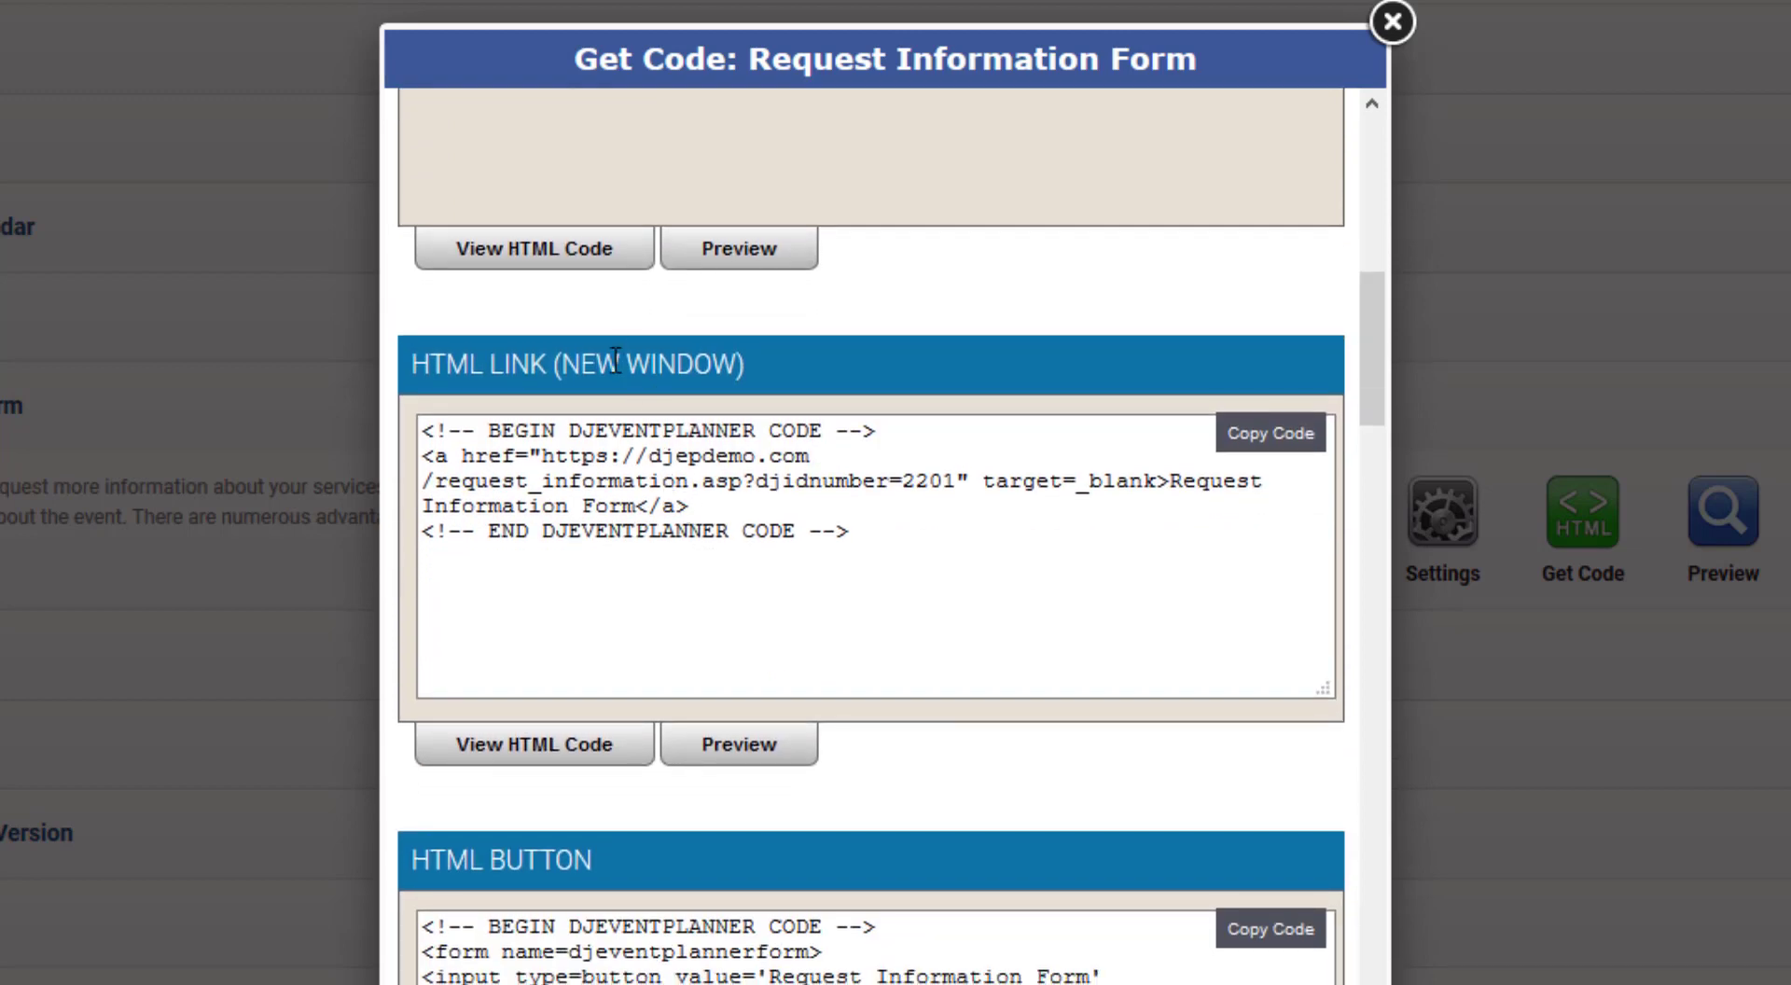
{"action": "left_click", "coordinate": [742, 746]}
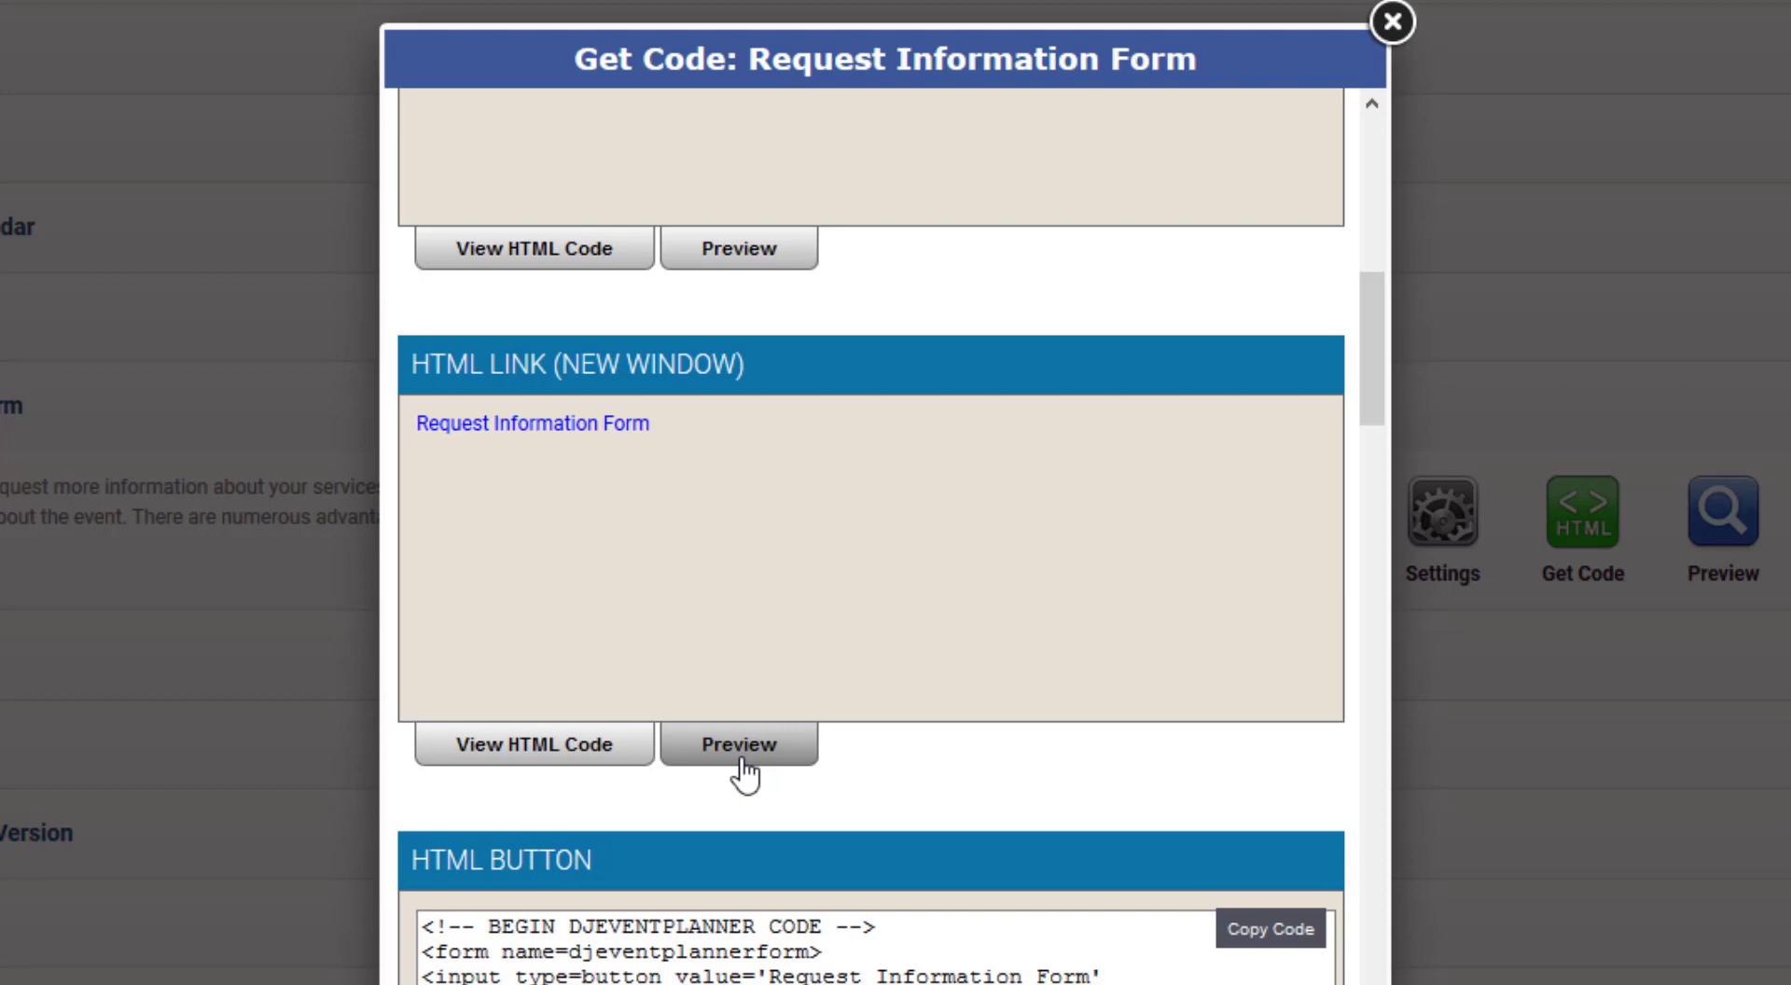
Preview the HTML Button, HTML Button (New Window) and Embed Directly (Dynamic Version) snippets
{"action": "scroll", "coordinate": [741, 772], "scroll_direction": "down", "scroll_amount": 1}
{"action": "scroll", "coordinate": [735, 820], "scroll_direction": "down", "scroll_amount": 2}
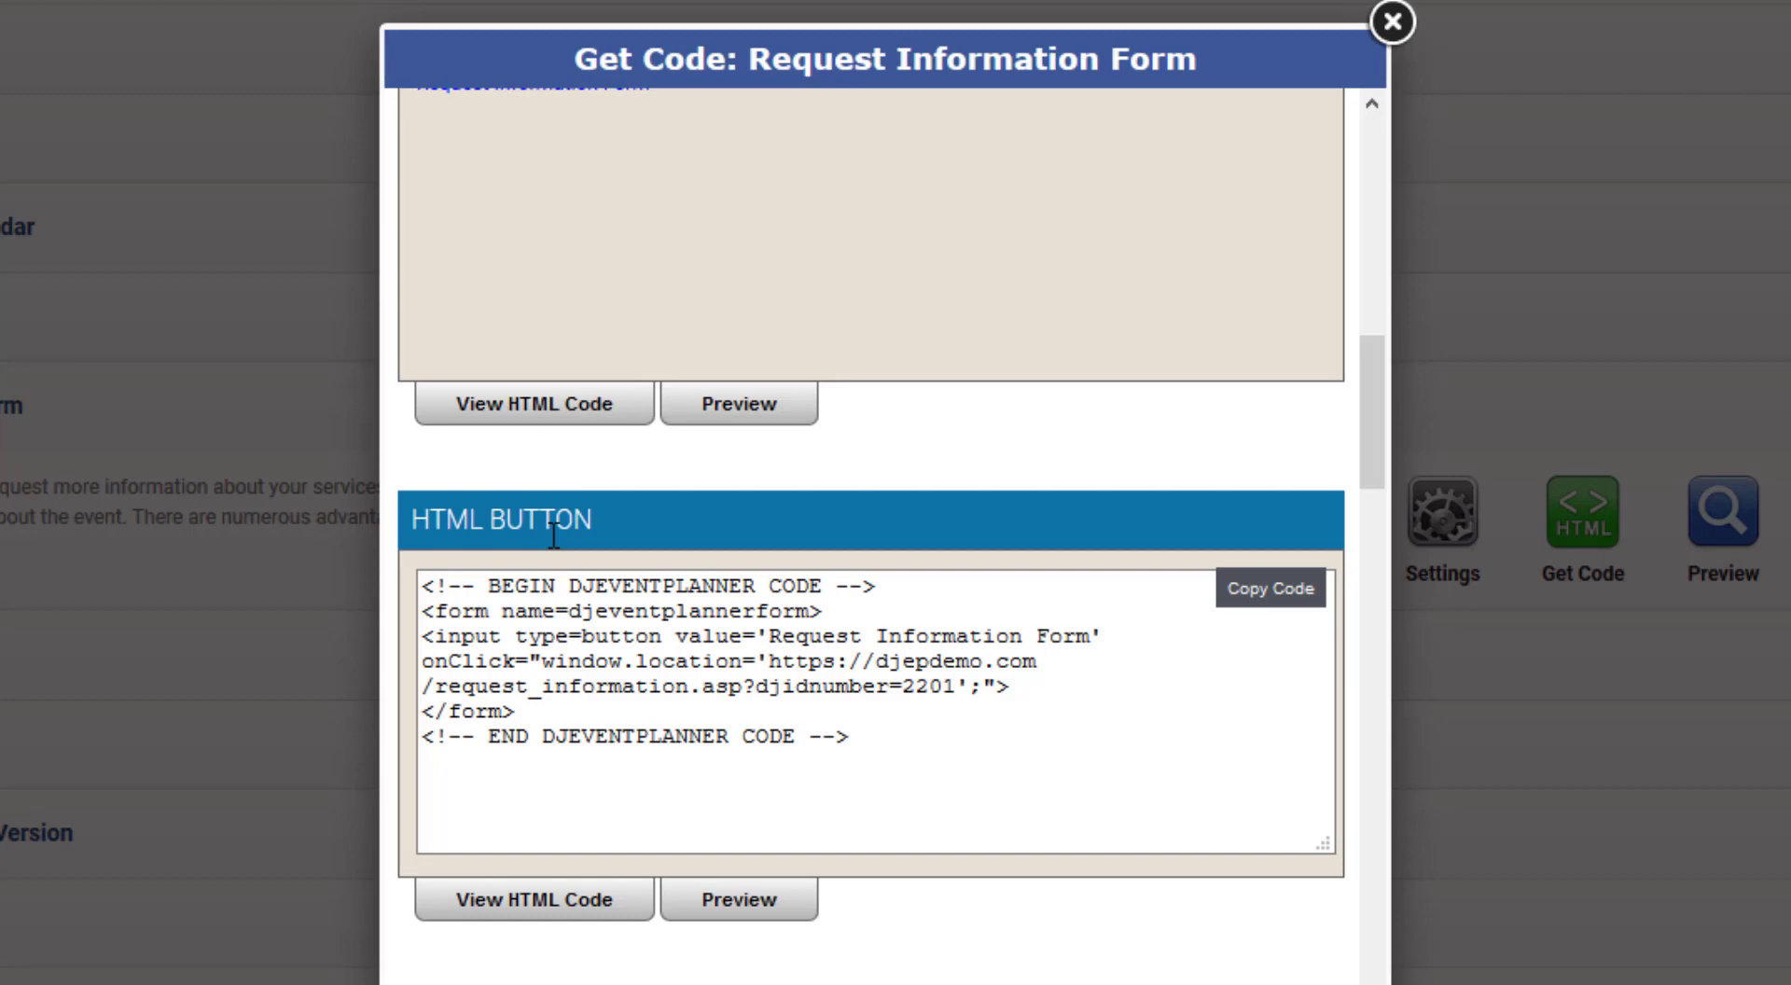
{"action": "left_click", "coordinate": [730, 902]}
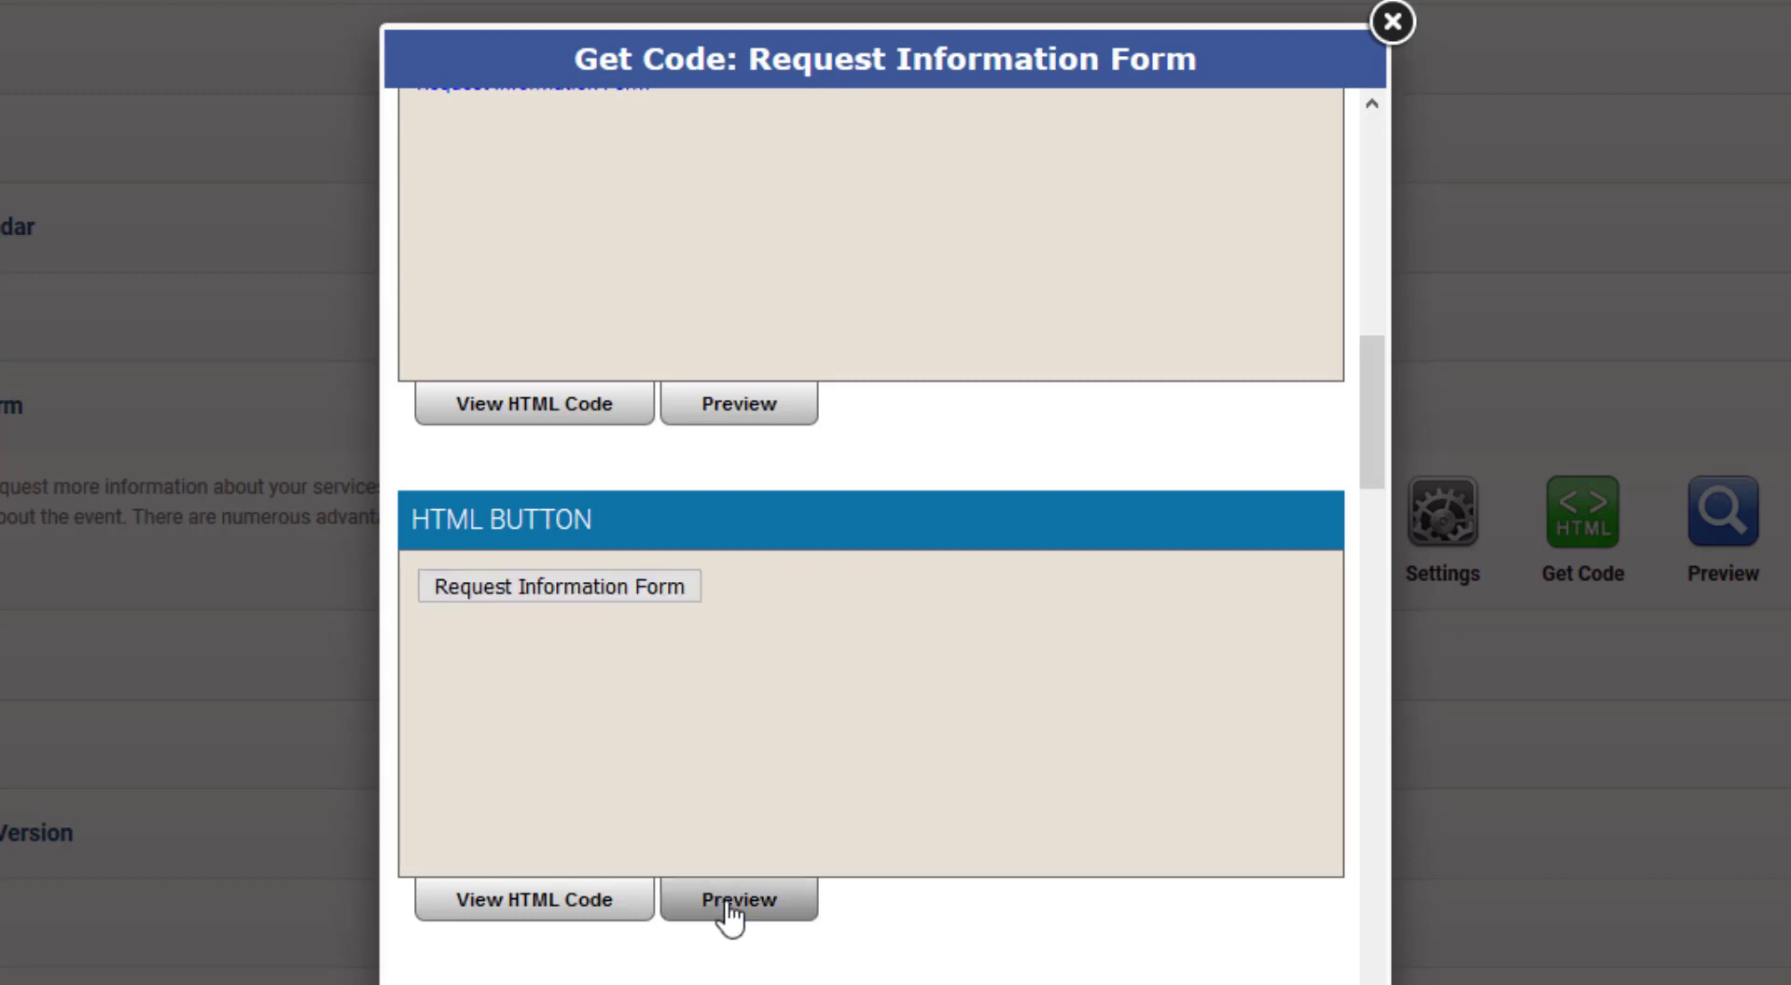
{"action": "scroll", "coordinate": [730, 913], "scroll_direction": "down", "scroll_amount": 1}
{"action": "scroll", "coordinate": [731, 910], "scroll_direction": "down", "scroll_amount": 2}
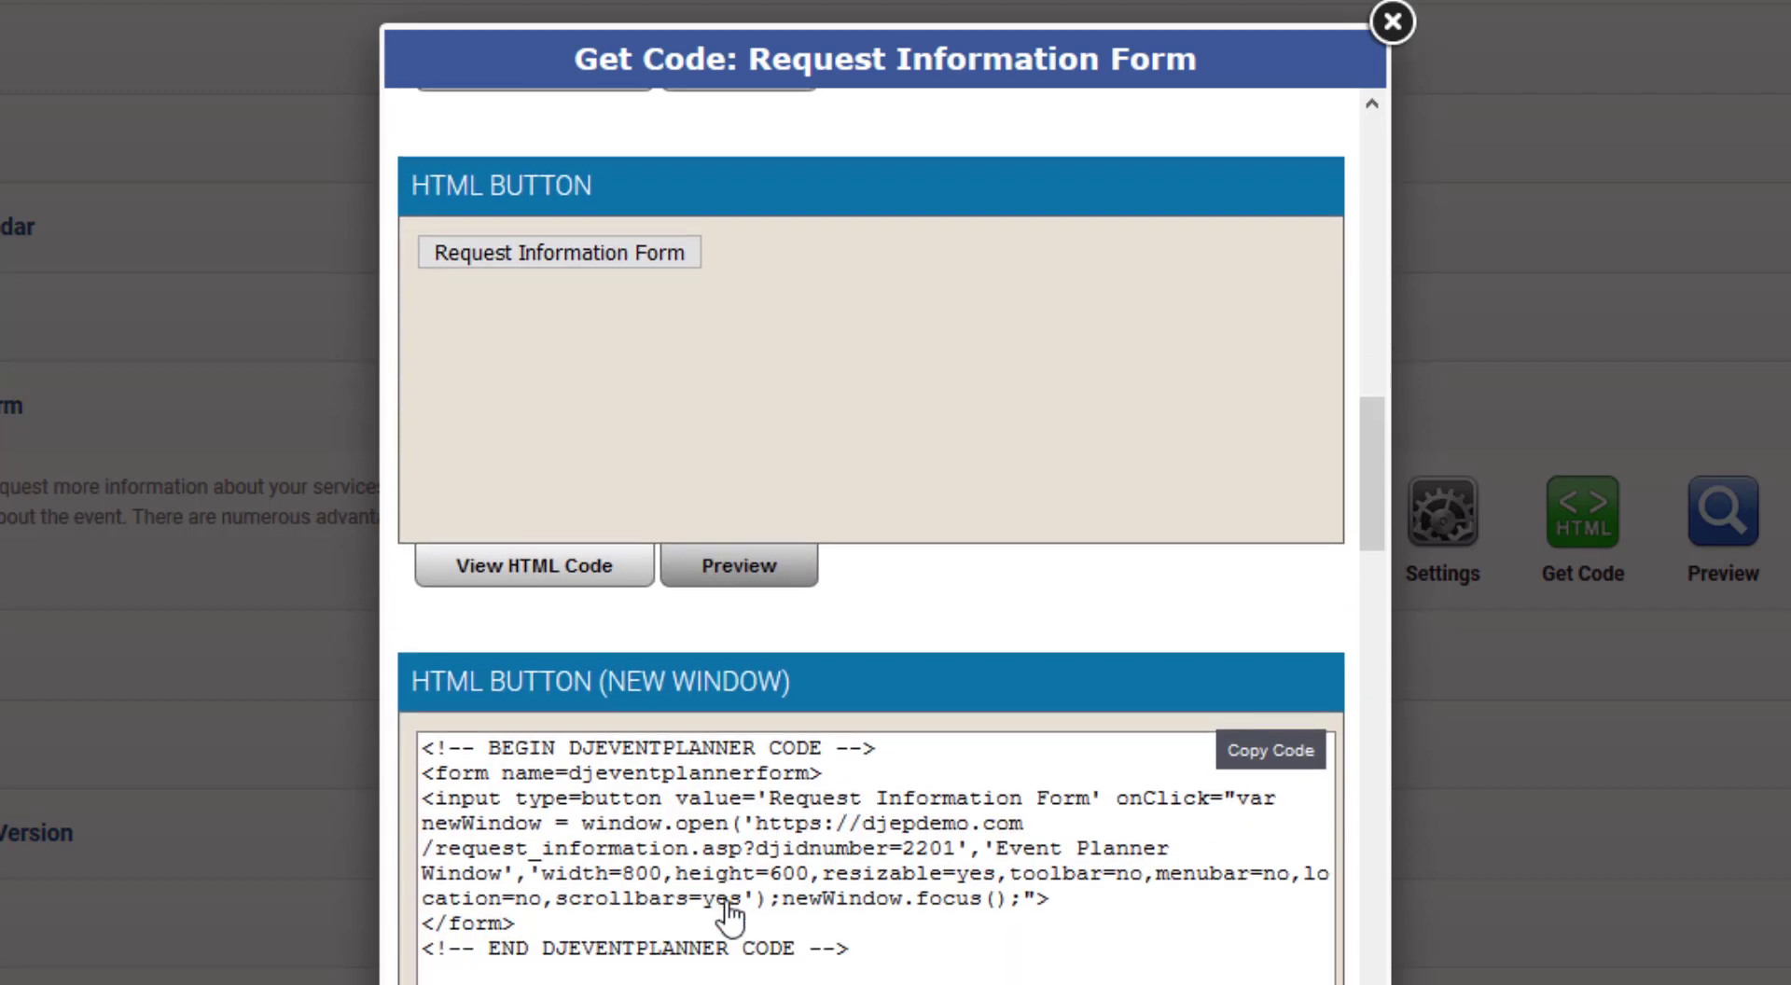
{"action": "scroll", "coordinate": [731, 871], "scroll_direction": "down", "scroll_amount": 2}
{"action": "scroll", "coordinate": [709, 774], "scroll_direction": "down", "scroll_amount": 3}
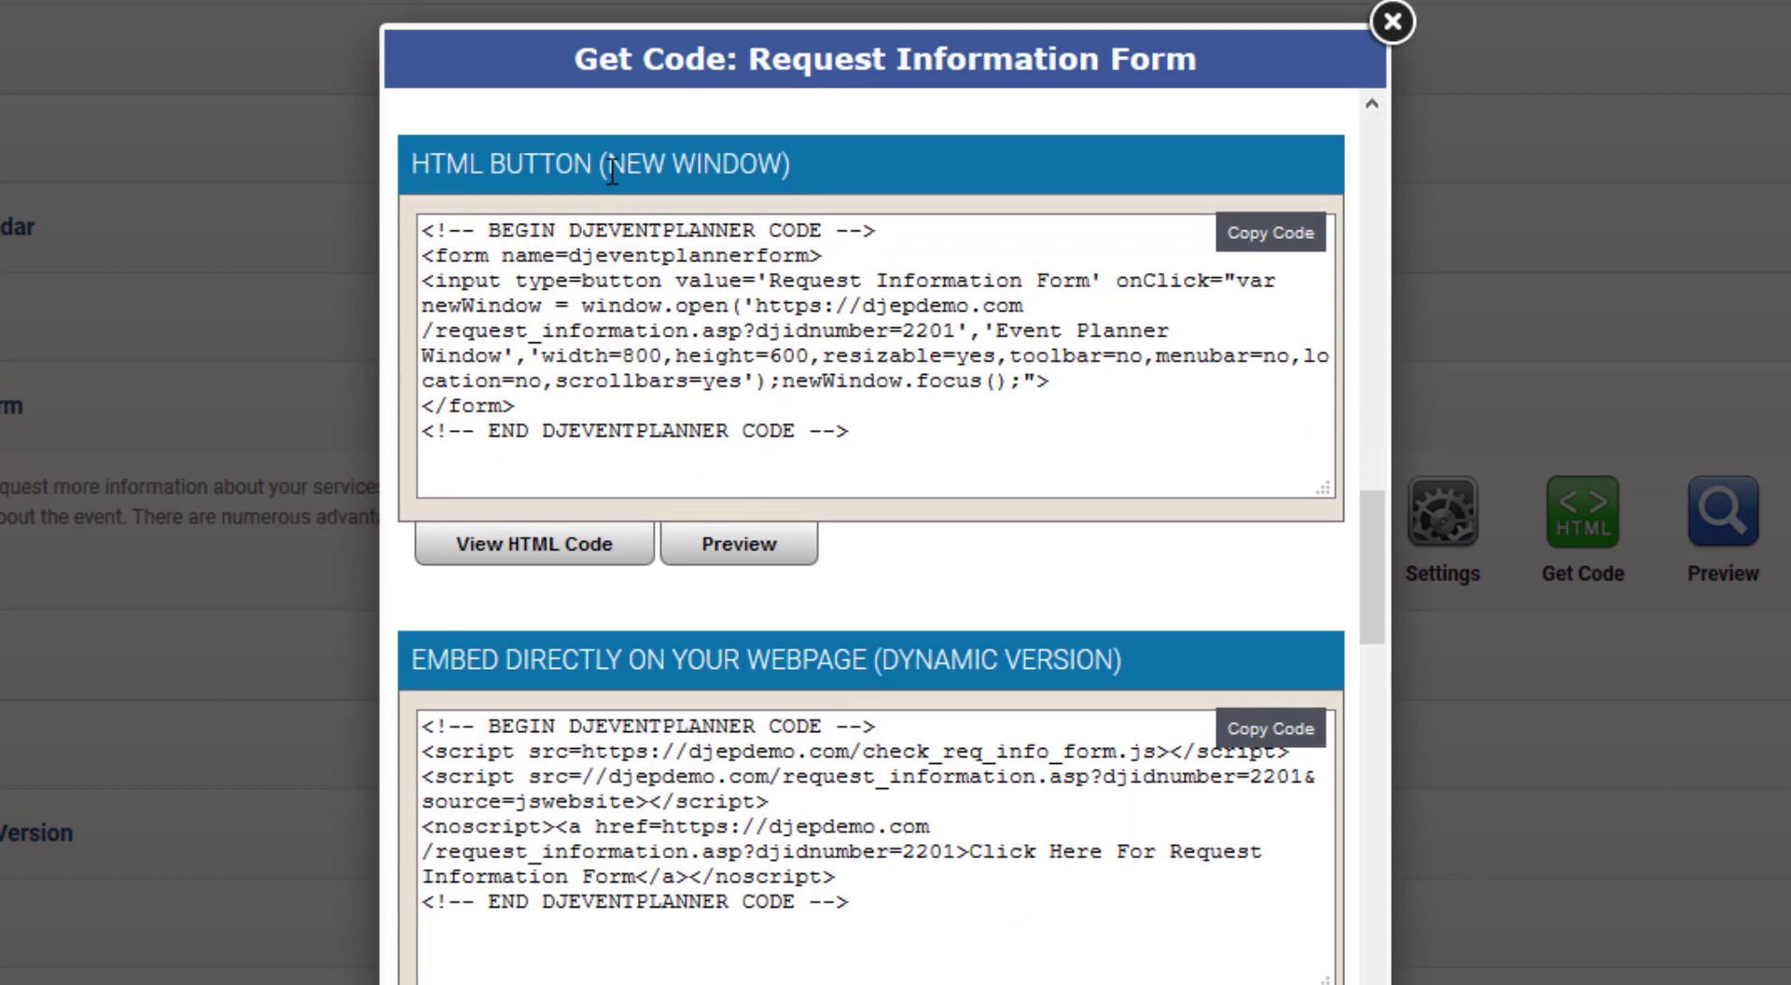
{"action": "left_click", "coordinate": [714, 550]}
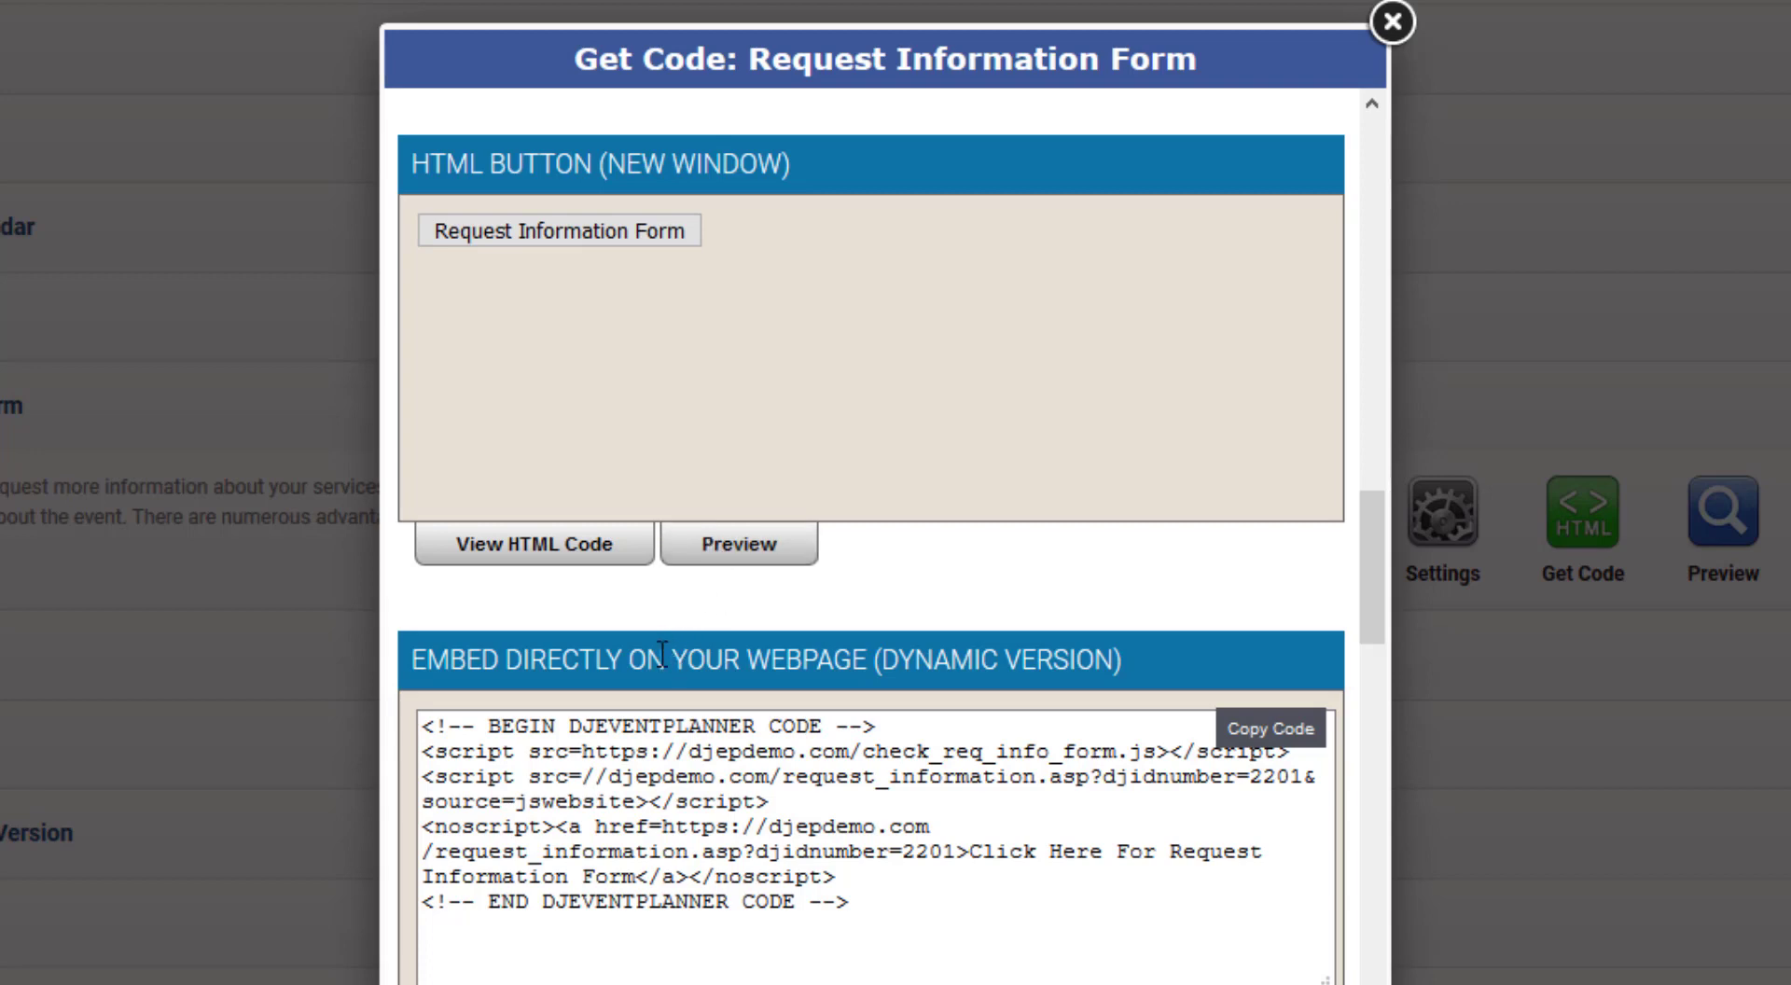
{"action": "scroll", "coordinate": [662, 653], "scroll_direction": "down", "scroll_amount": 5}
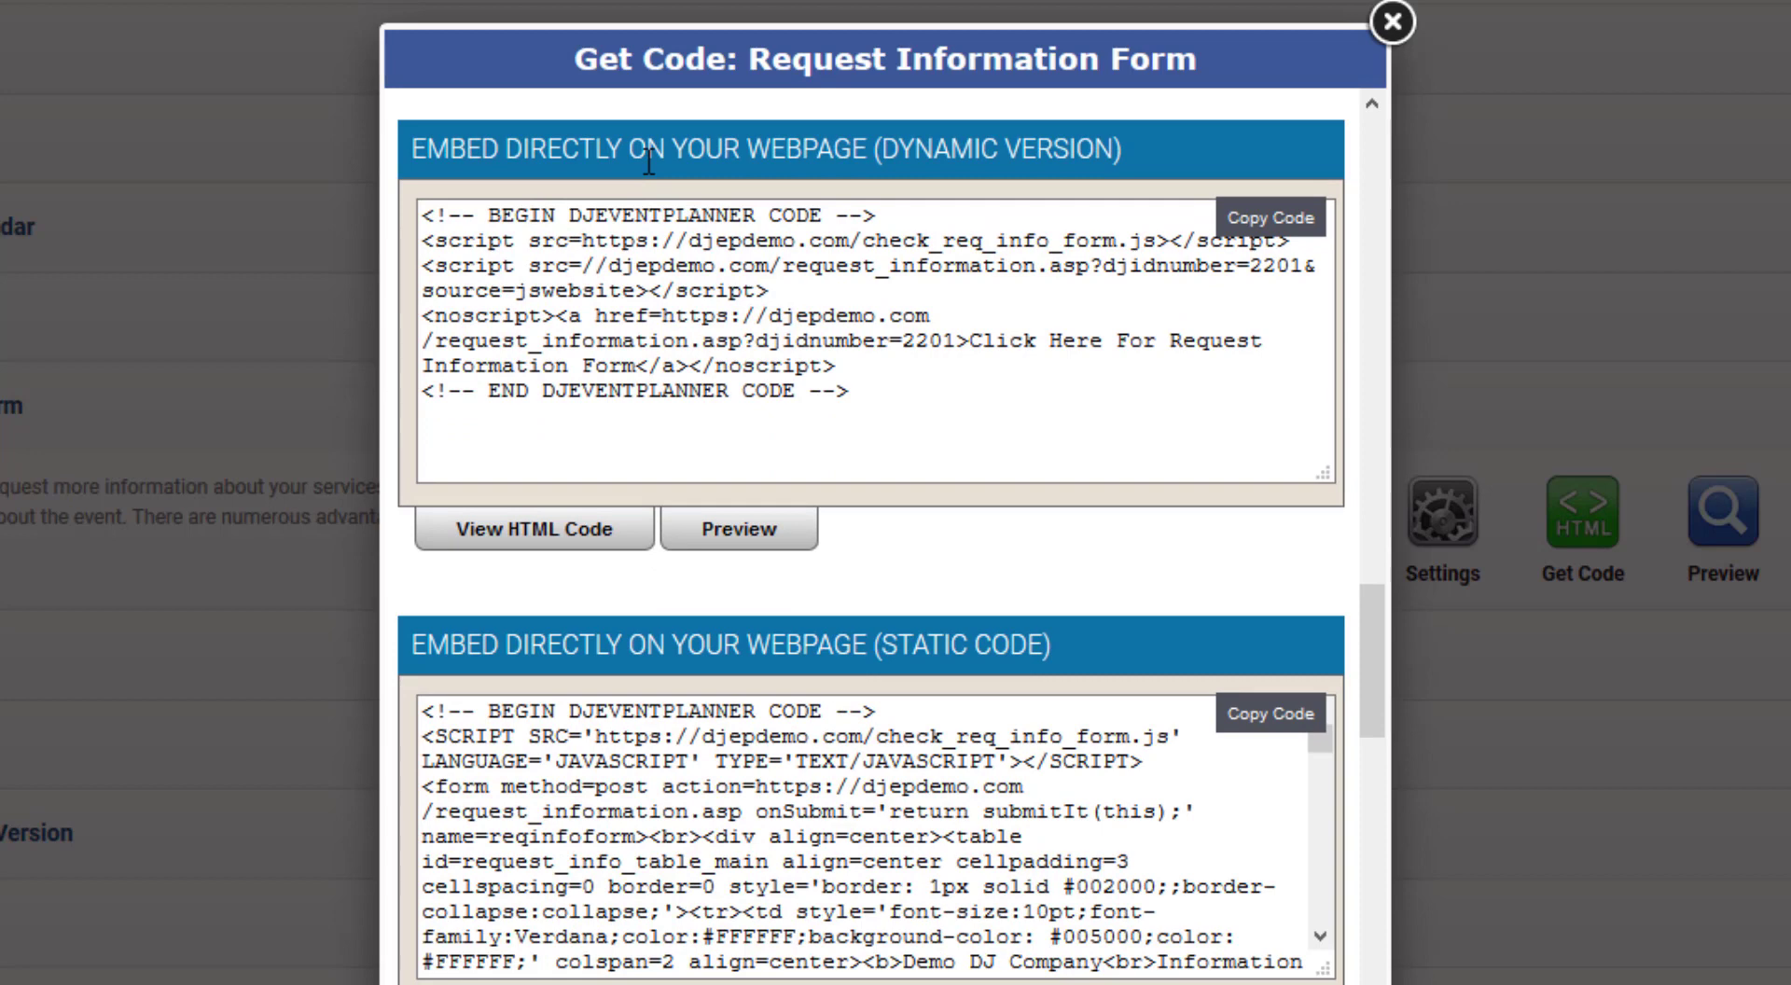
{"action": "left_click", "coordinate": [727, 531]}
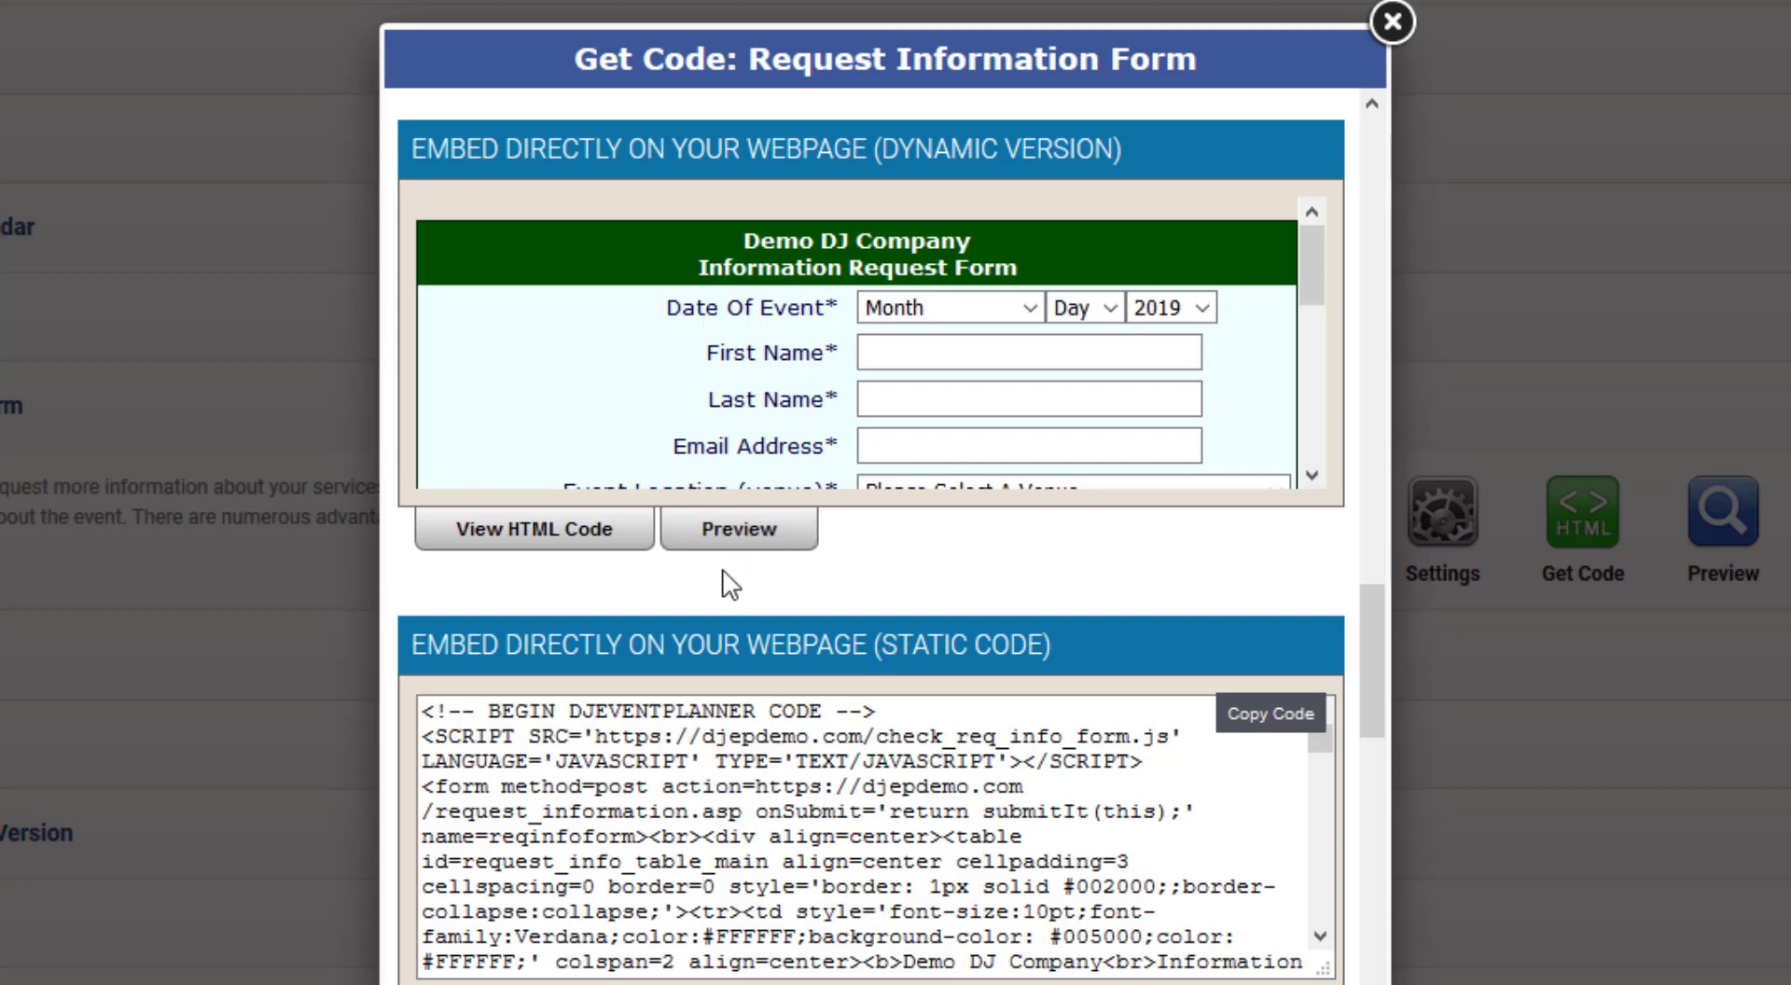
Preview the Static Code, Clean Embed Code and Responsive Embed Code versions of the request form
{"action": "scroll", "coordinate": [830, 578], "scroll_direction": "down", "scroll_amount": 1}
{"action": "scroll", "coordinate": [830, 475], "scroll_direction": "down", "scroll_amount": 3}
{"action": "scroll", "coordinate": [653, 280], "scroll_direction": "down", "scroll_amount": 1}
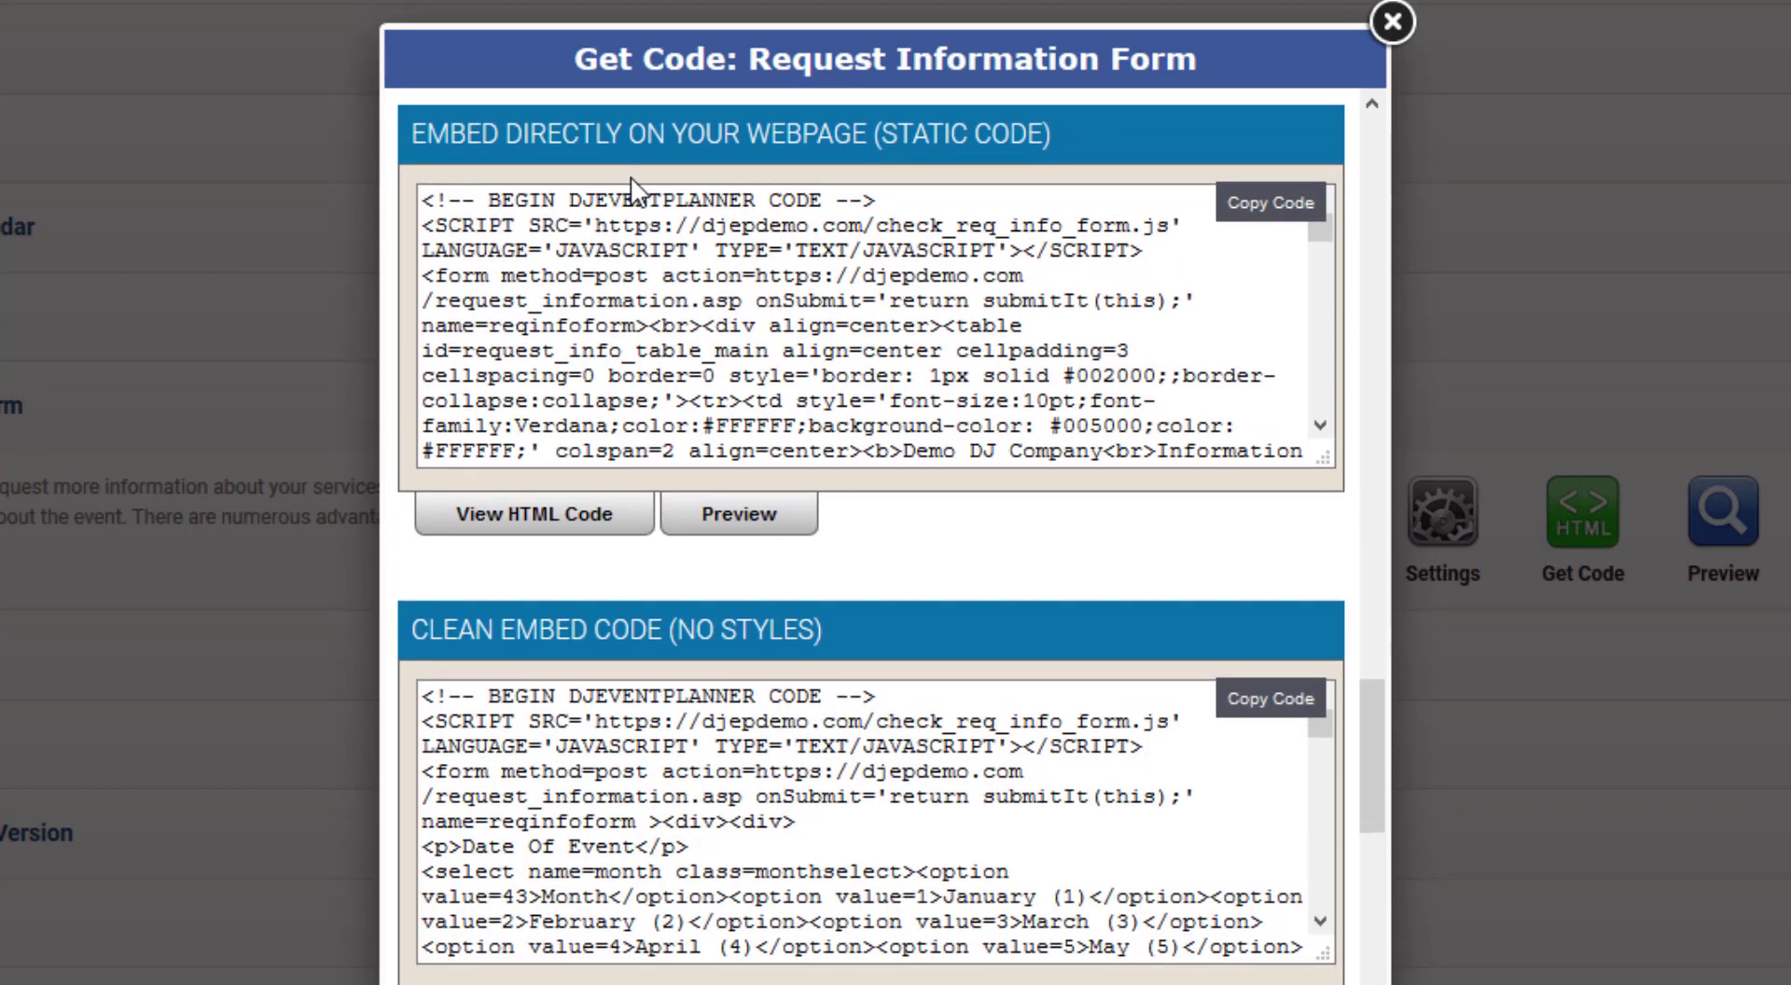
{"action": "left_click", "coordinate": [730, 518]}
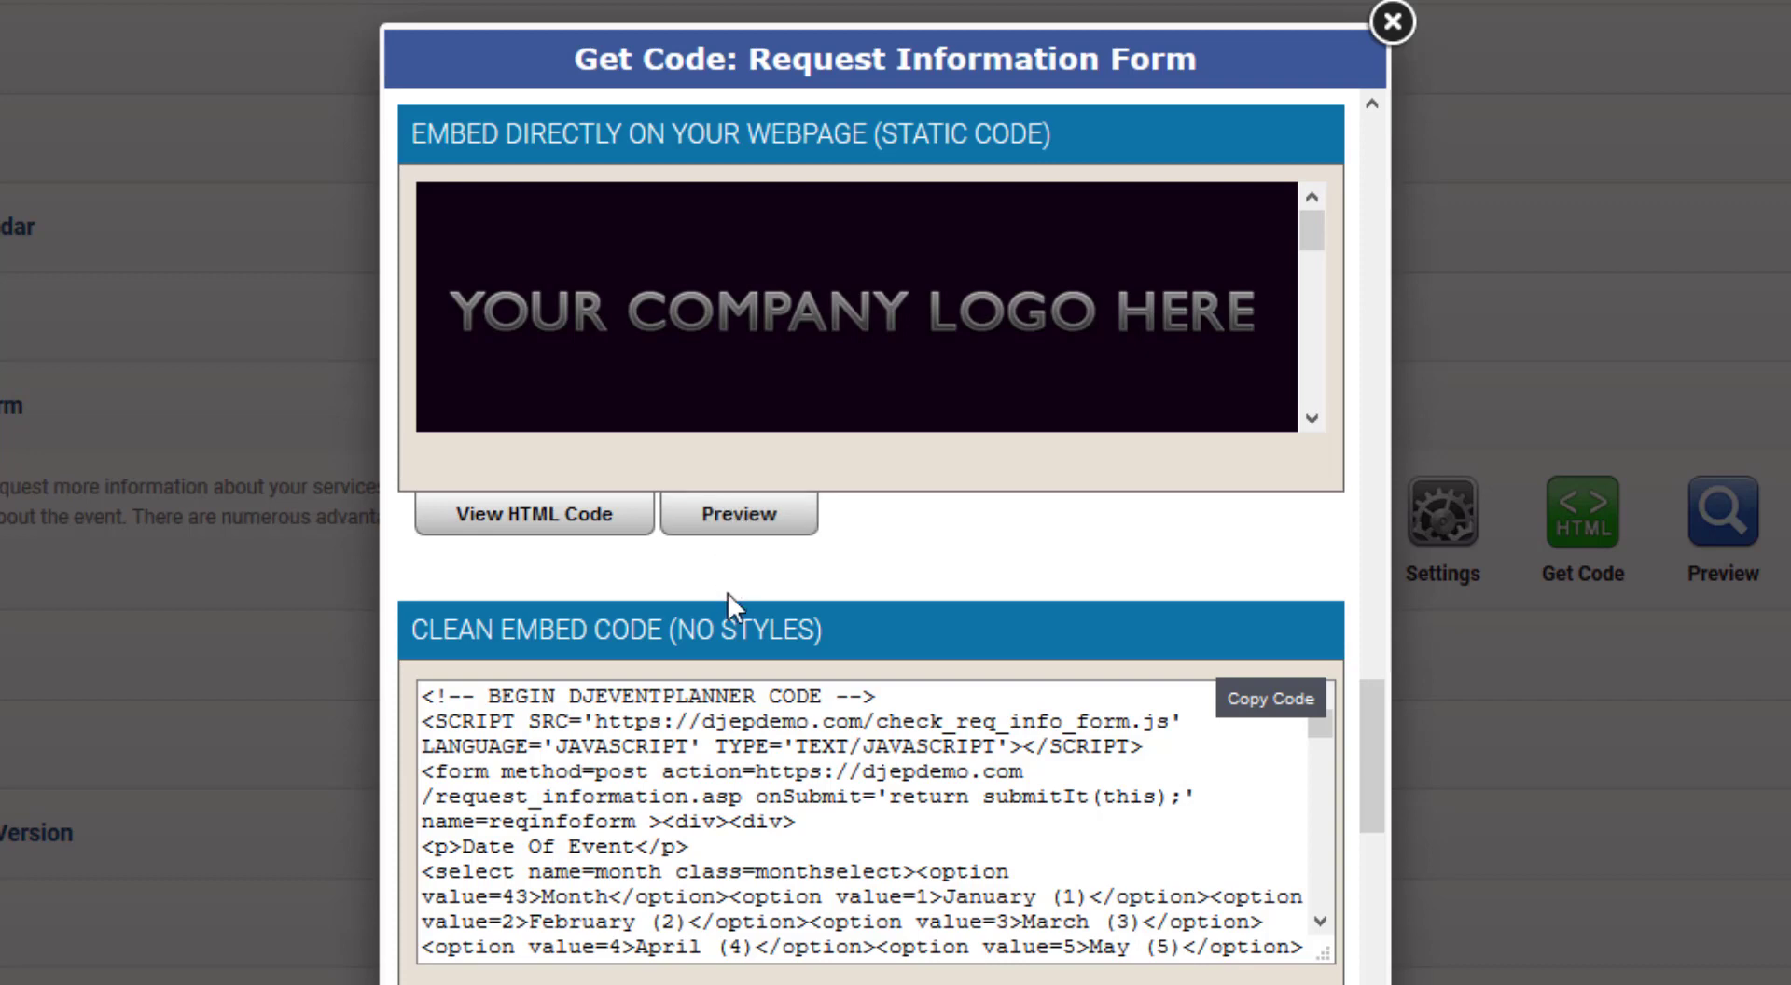
{"action": "scroll", "coordinate": [735, 592], "scroll_direction": "down", "scroll_amount": 2}
{"action": "scroll", "coordinate": [736, 578], "scroll_direction": "down", "scroll_amount": 2}
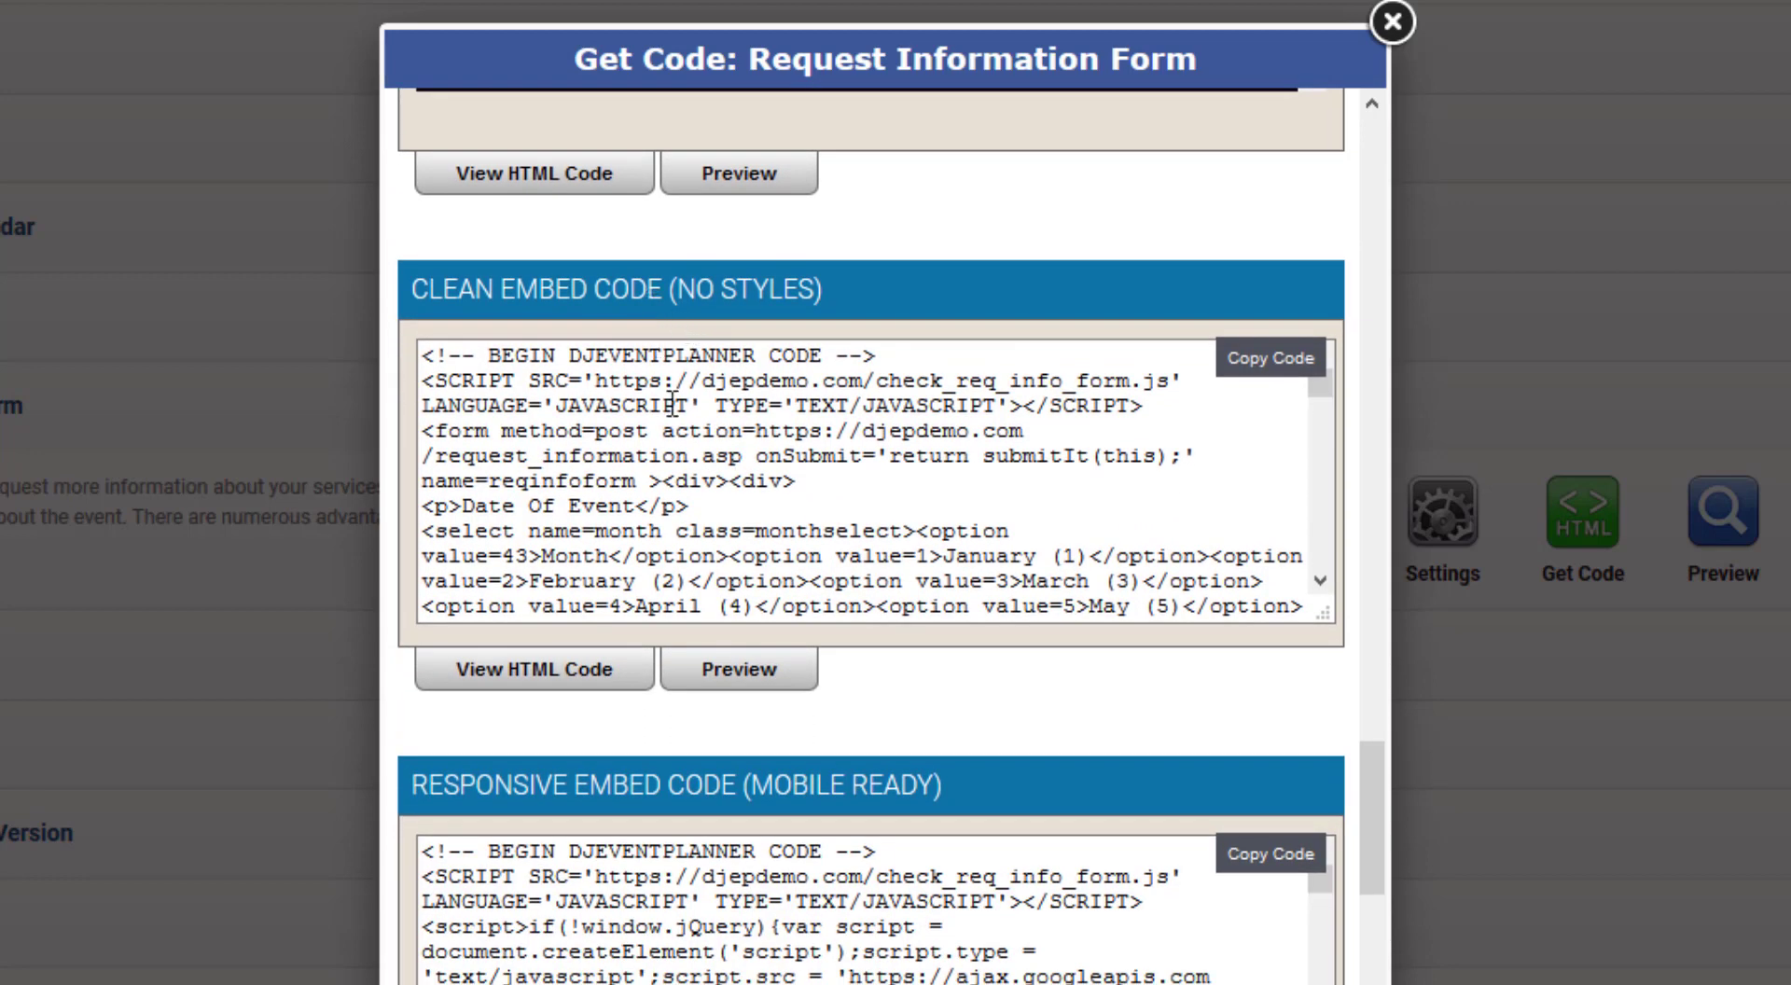
{"action": "left_click", "coordinate": [727, 682]}
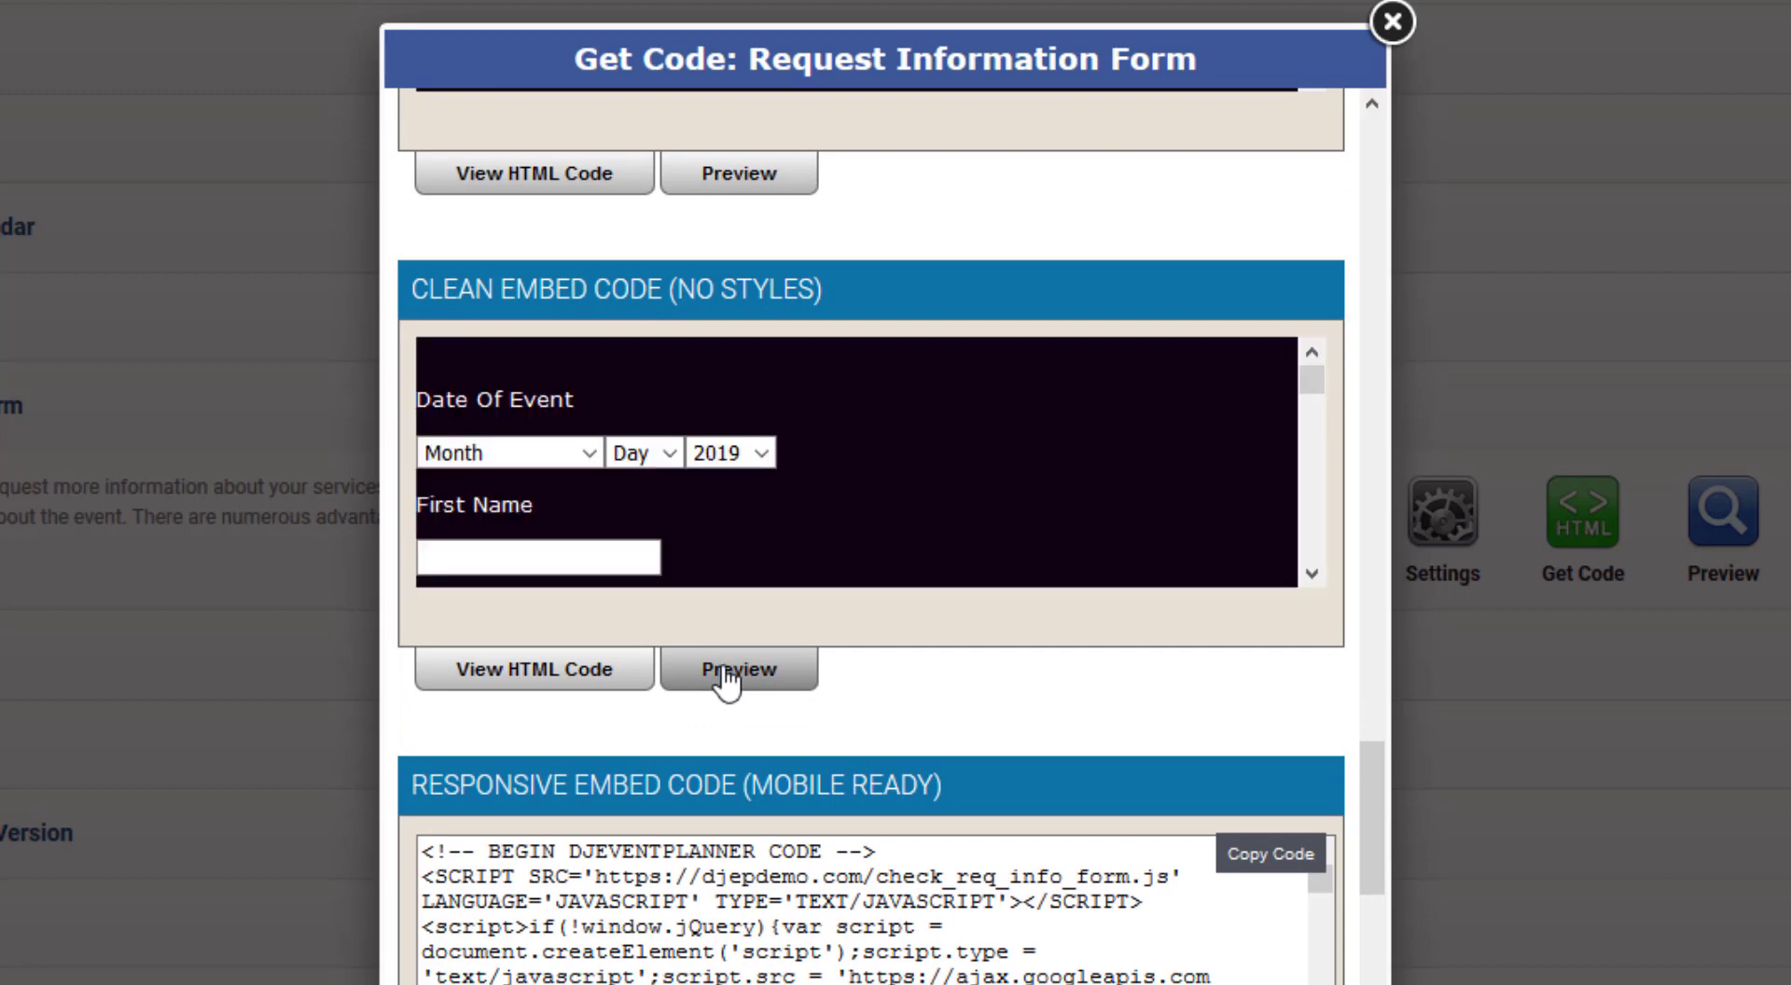
{"action": "scroll", "coordinate": [726, 682], "scroll_direction": "down", "scroll_amount": 1}
{"action": "scroll", "coordinate": [724, 681], "scroll_direction": "down", "scroll_amount": 3}
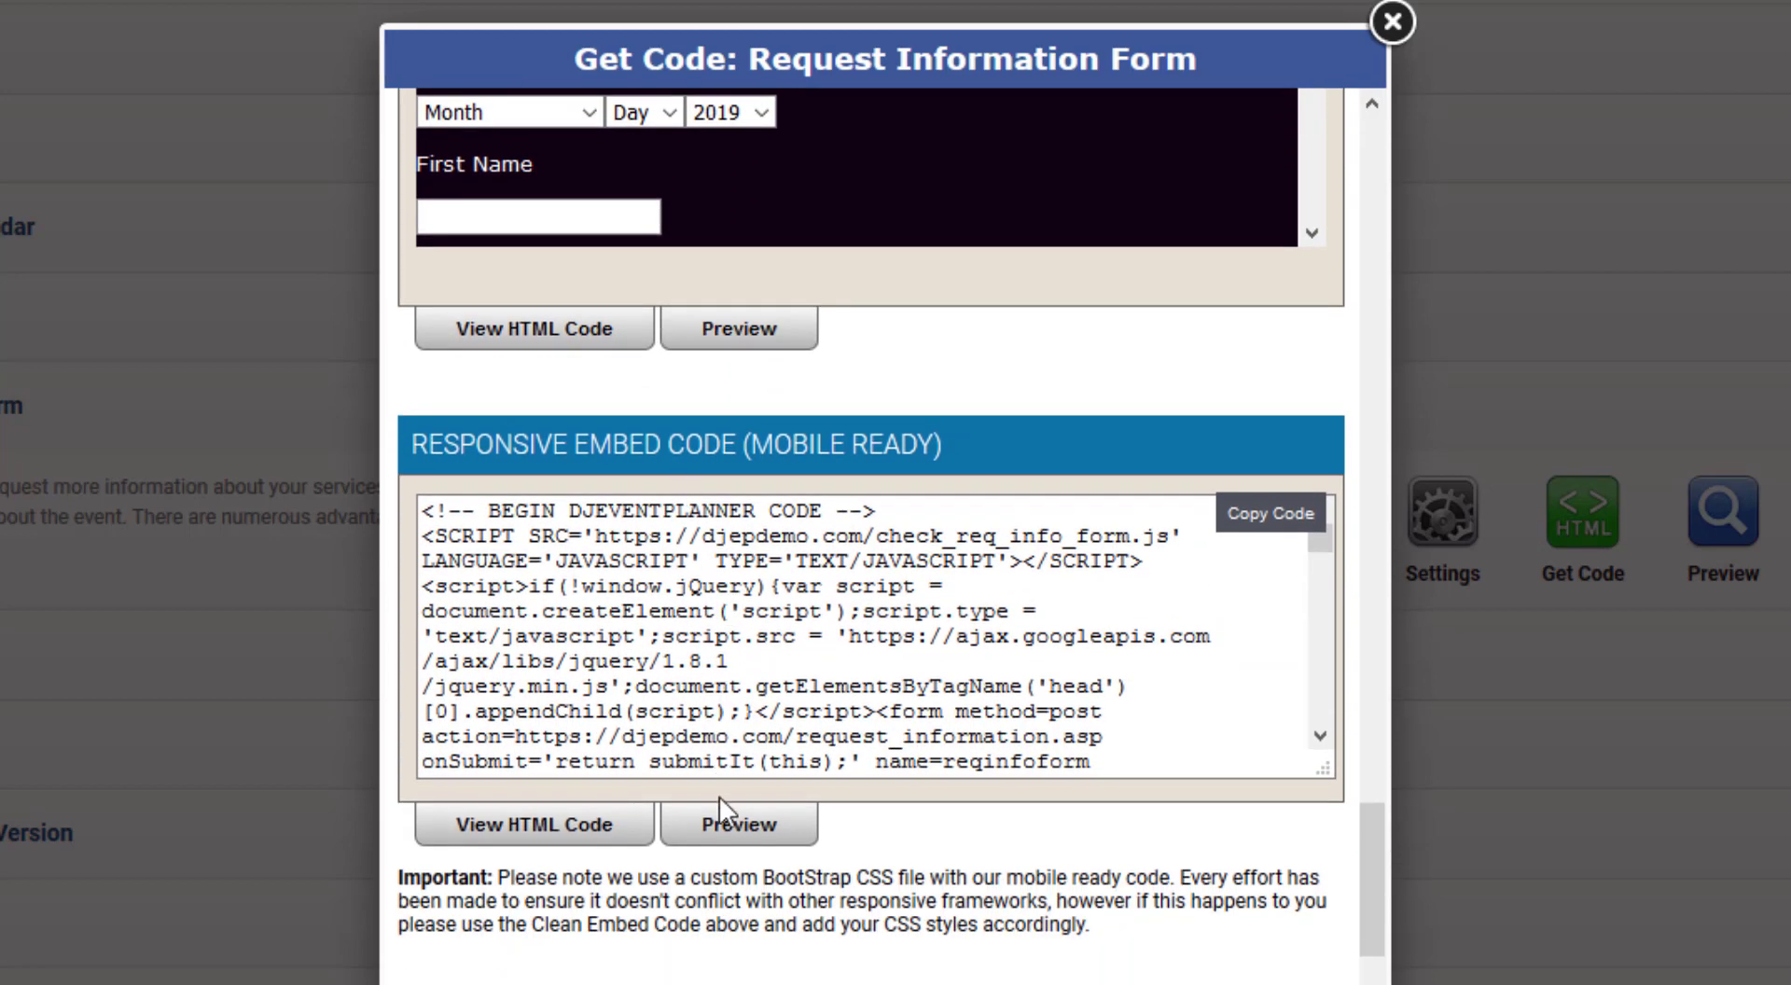
{"action": "left_click", "coordinate": [724, 828]}
{"action": "scroll", "coordinate": [724, 828], "scroll_direction": "down", "scroll_amount": 1}
{"action": "scroll", "coordinate": [724, 828], "scroll_direction": "down", "scroll_amount": 2}
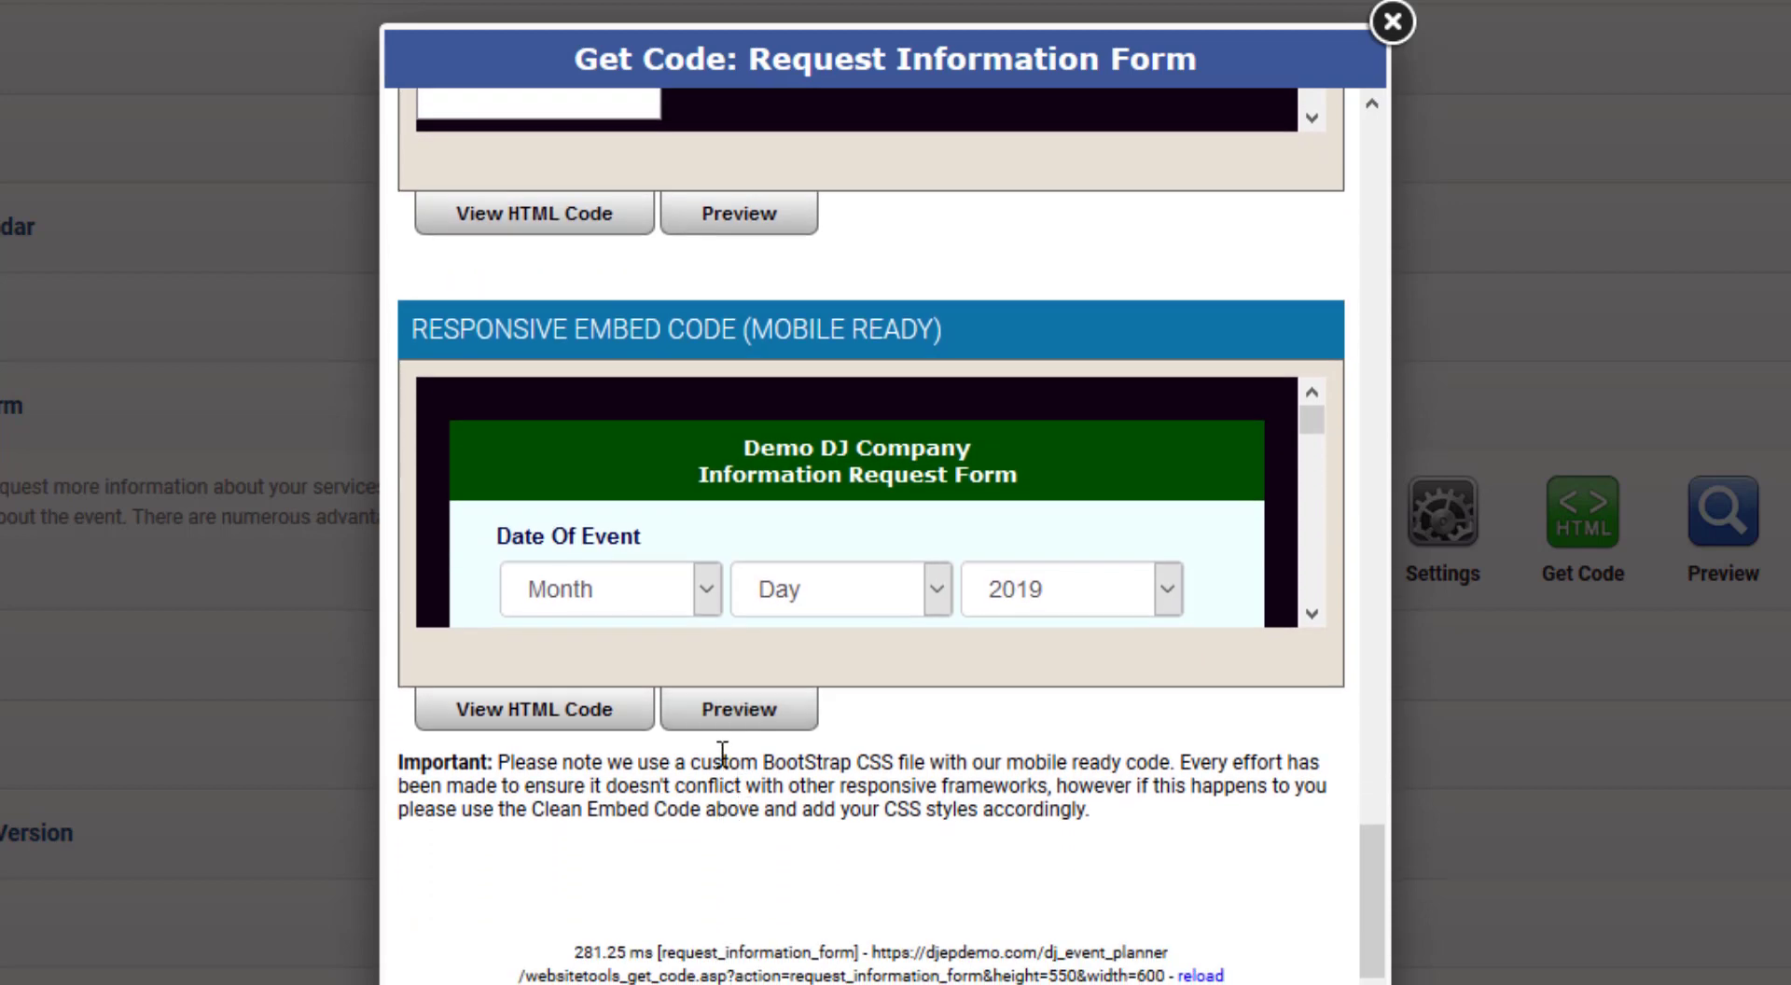
Close the Get Code window and go to the DJ Event Planner homepage
{"action": "left_click", "coordinate": [1388, 29]}
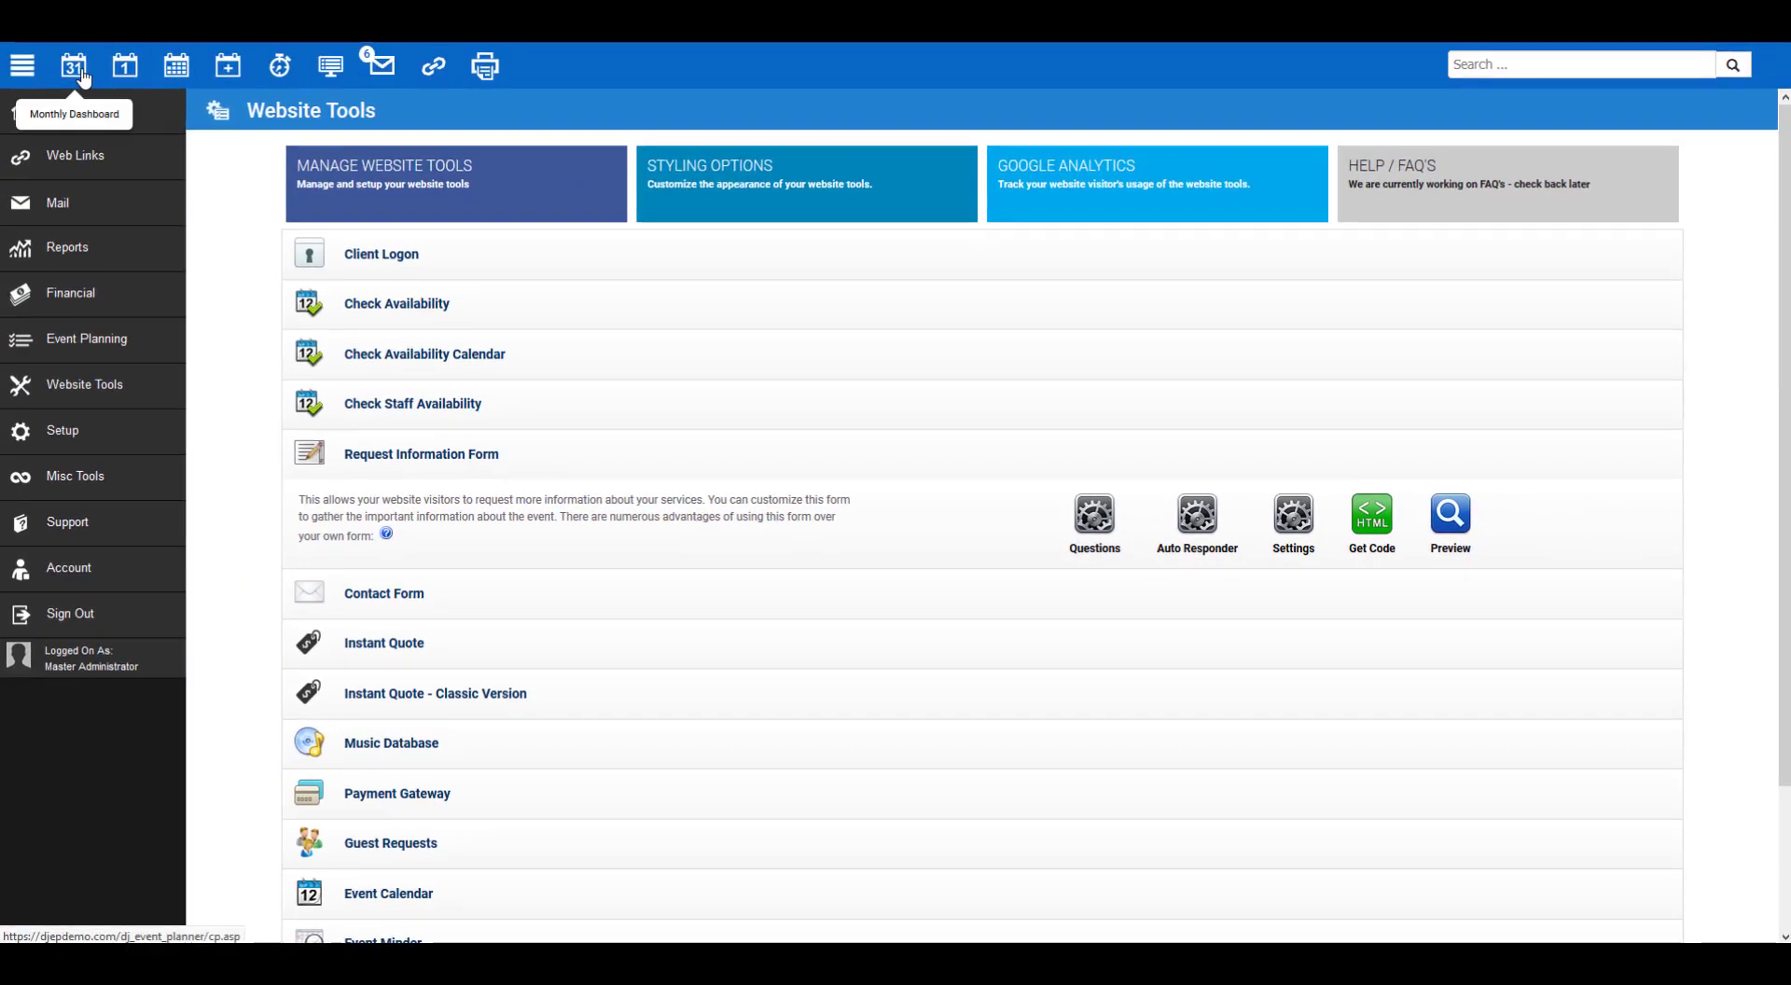
{"action": "left_click", "coordinate": [406, 258]}
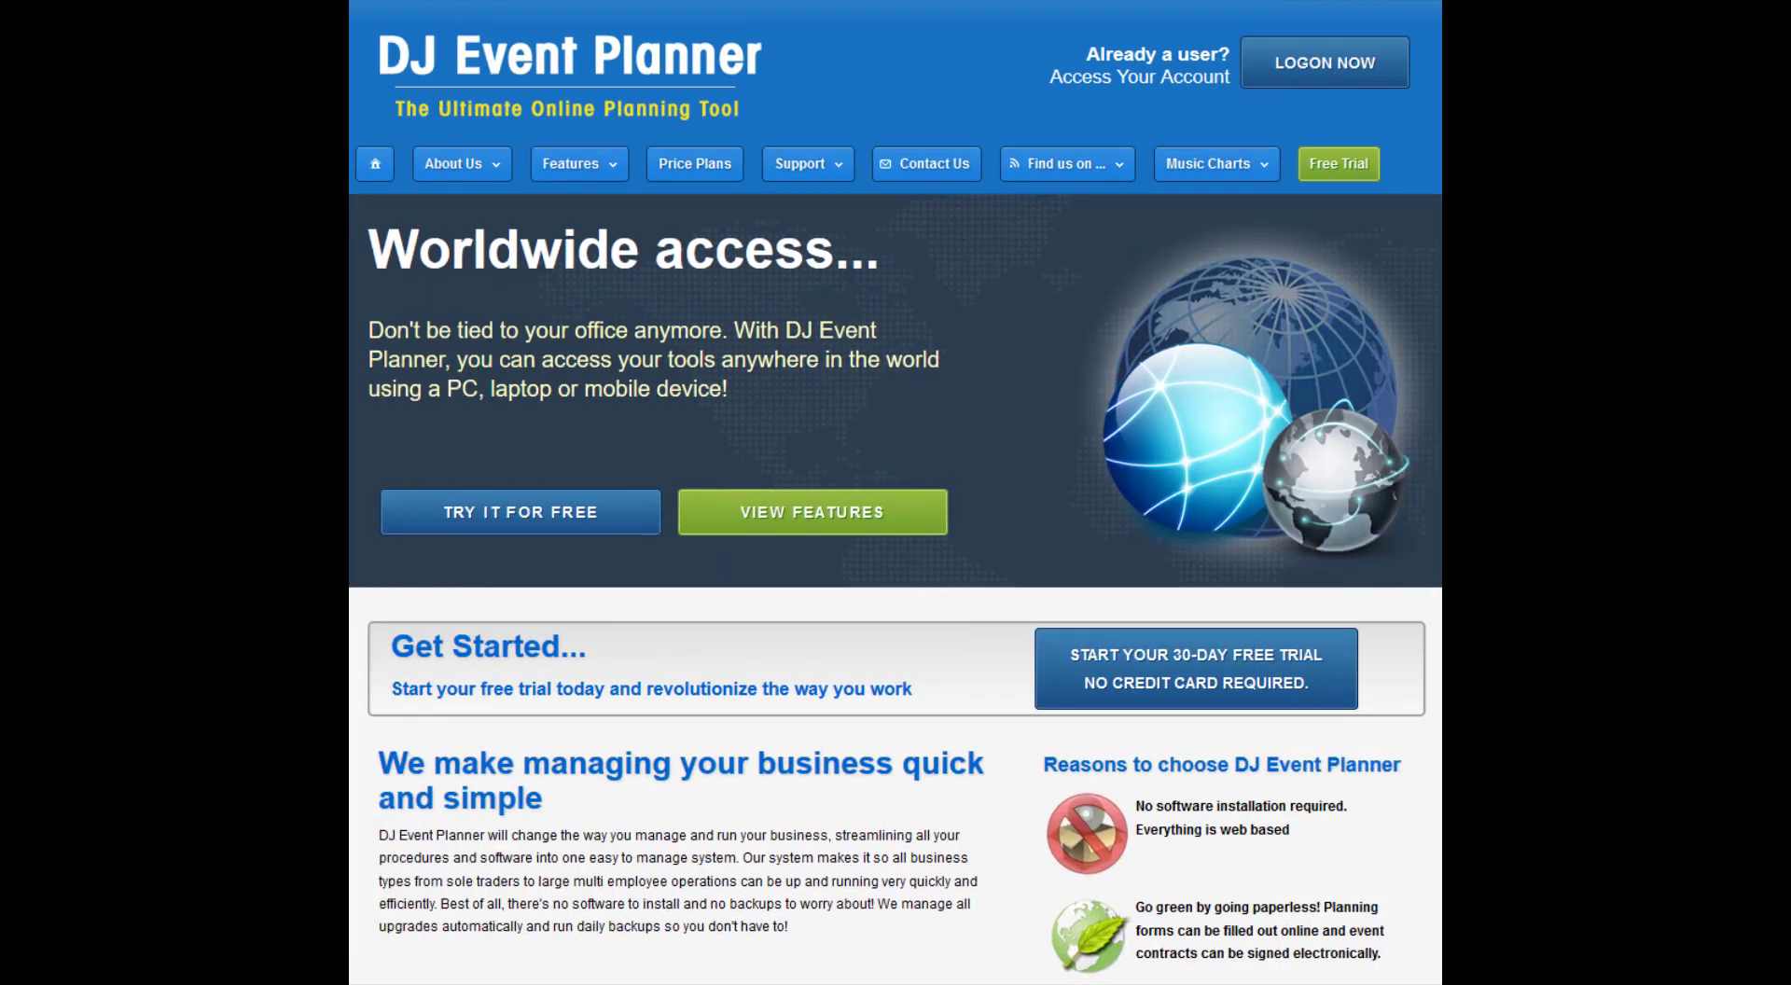